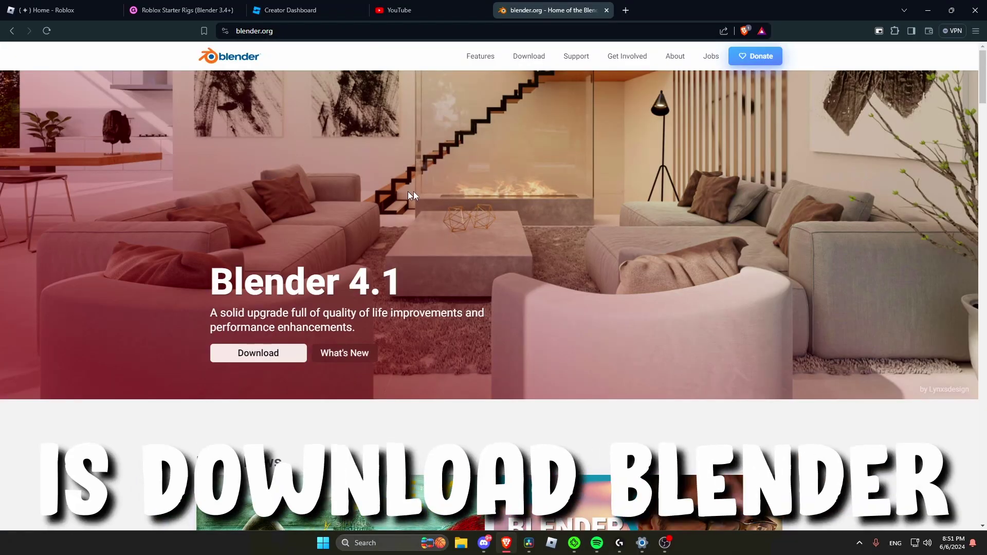
Step: Start the Blender 4.1.1 for Windows download from blender.org's download page
click(525, 55)
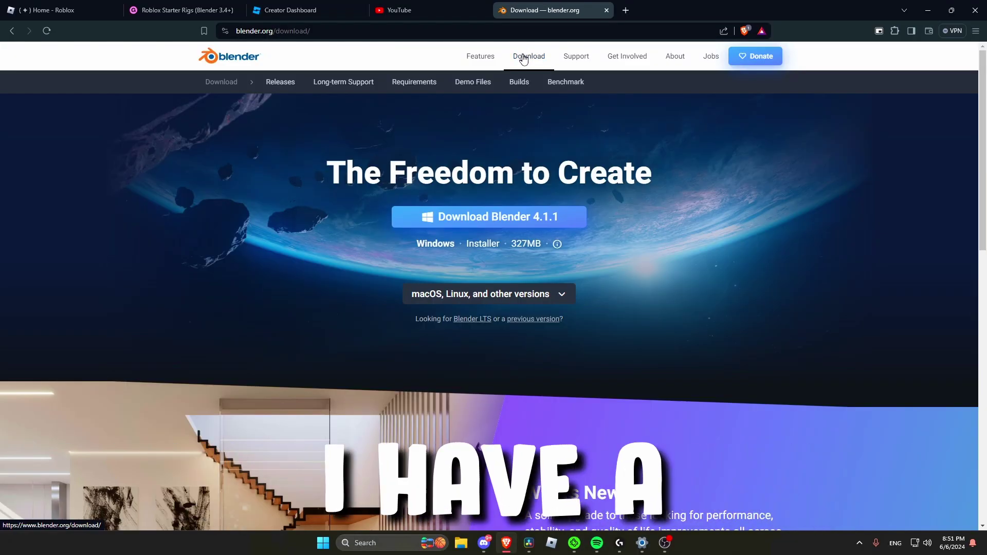
click(516, 218)
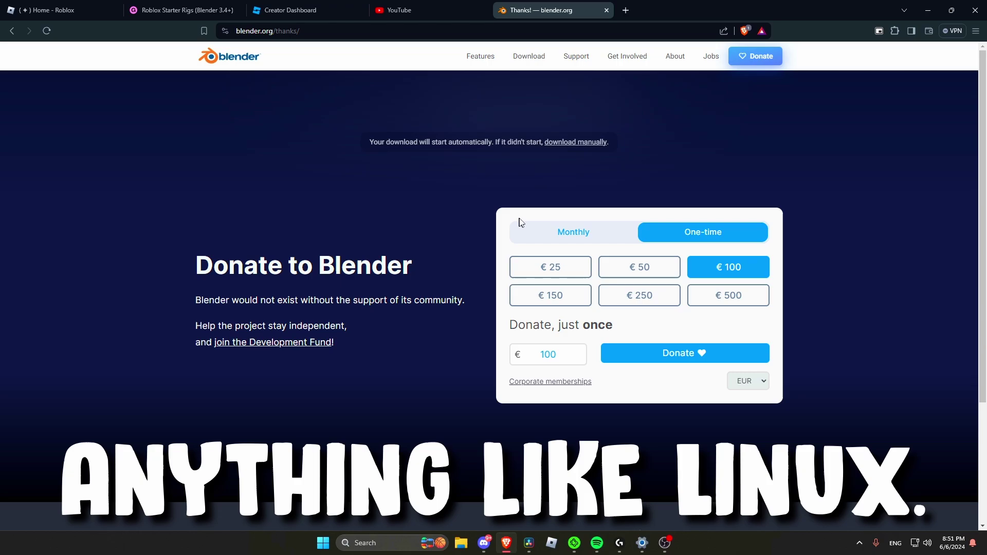
Step: Reveal the Blender download mirrors, then enter 0 as the rigs' Gumroad price and check out
click(576, 143)
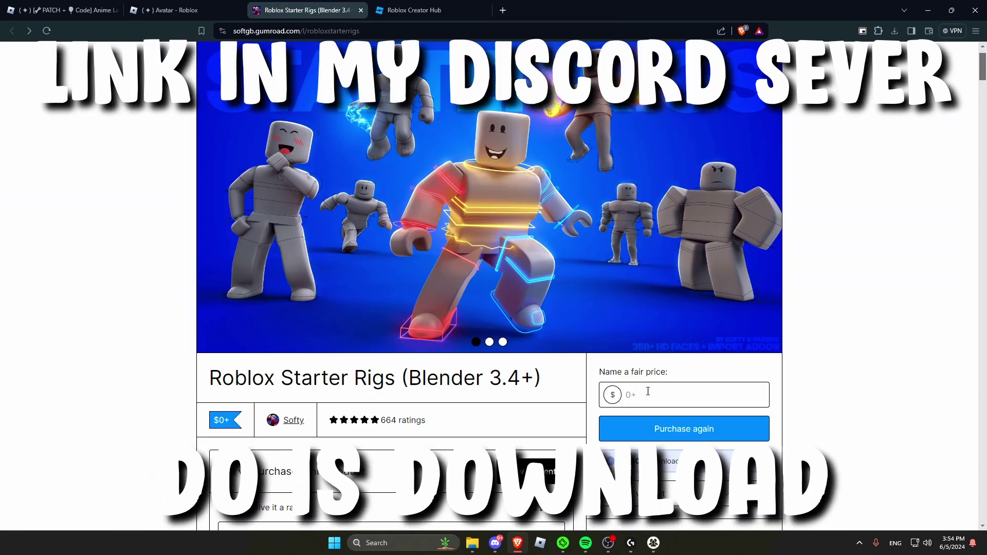
scroll(648, 391, down, 1)
click(650, 340)
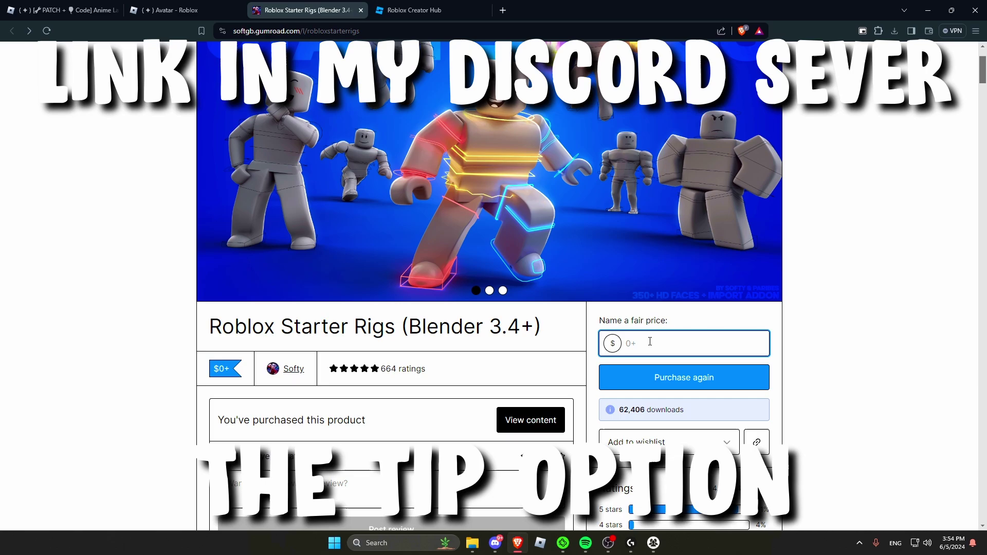
text(0)
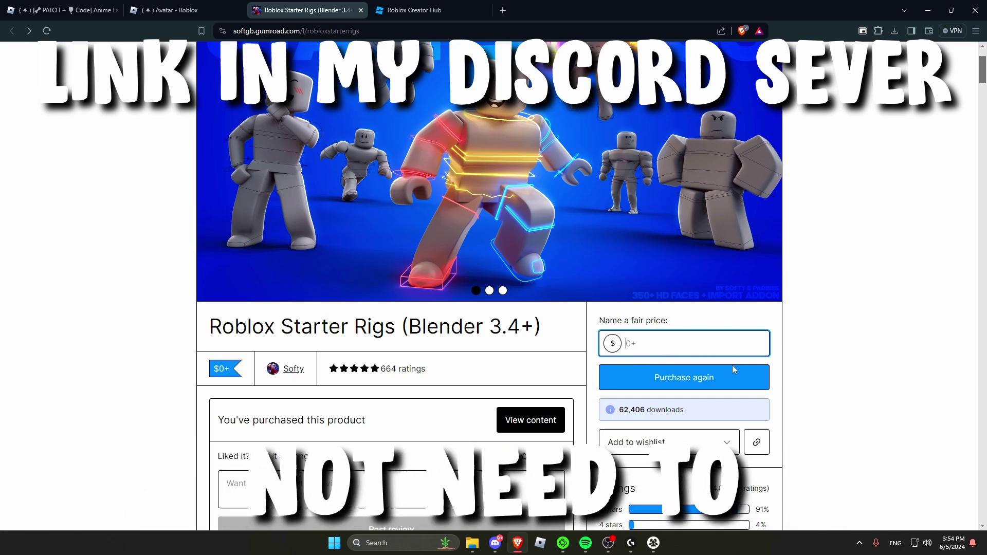
click(655, 377)
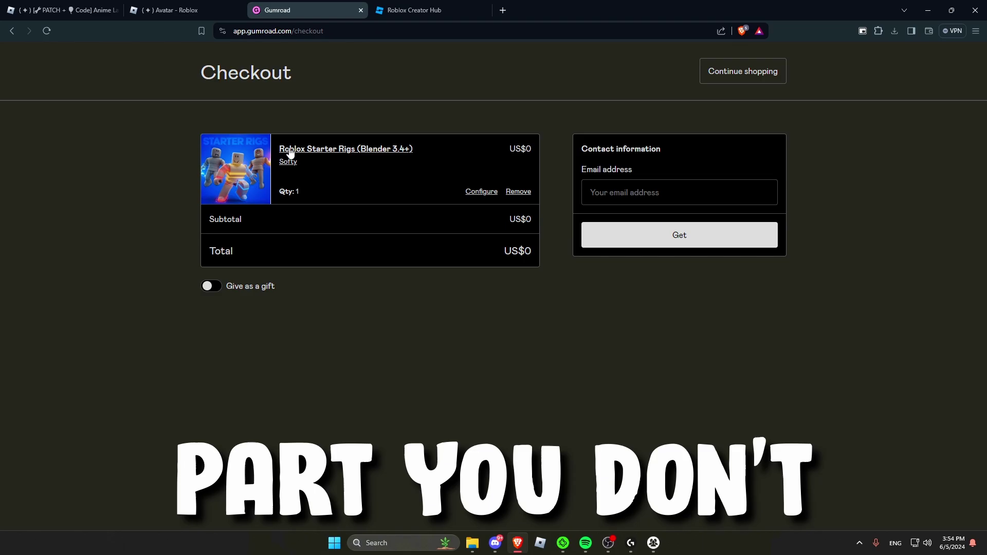
Step: Enter a contact e-mail and pass the bicycles captcha to complete the free purchase
click(624, 190)
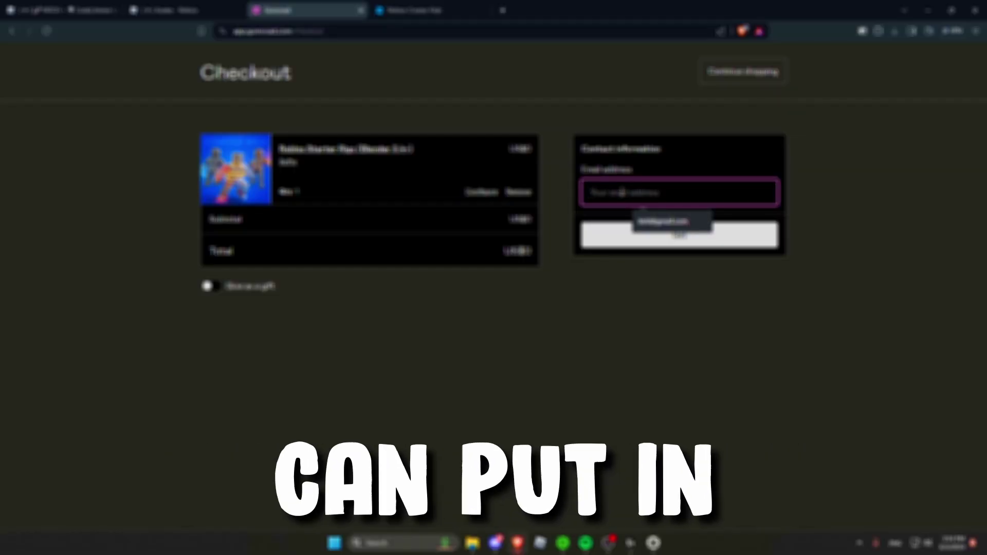
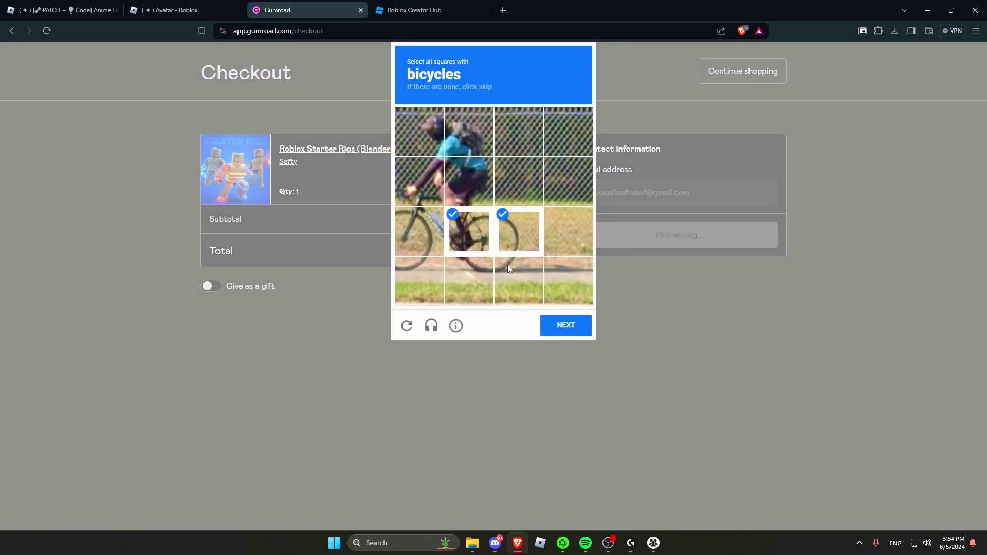
click(565, 325)
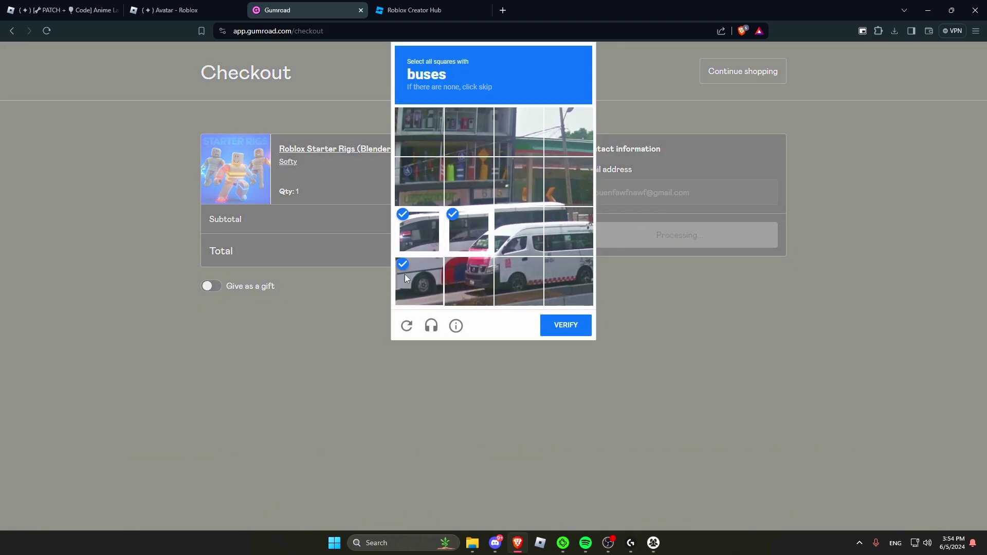
click(565, 325)
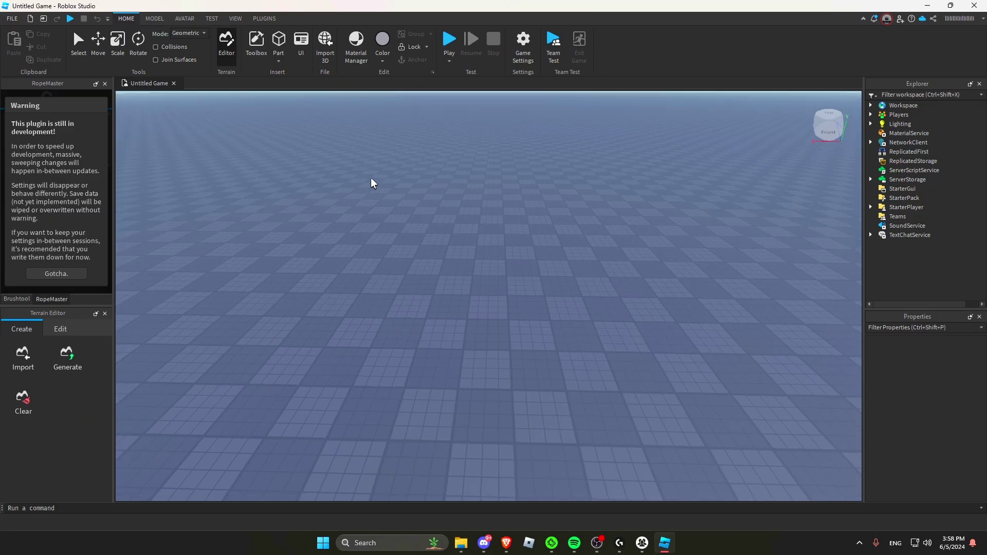
Step: Close the plugin warning, Brushtool and Terrain Editor panels
click(105, 84)
click(105, 84)
click(104, 84)
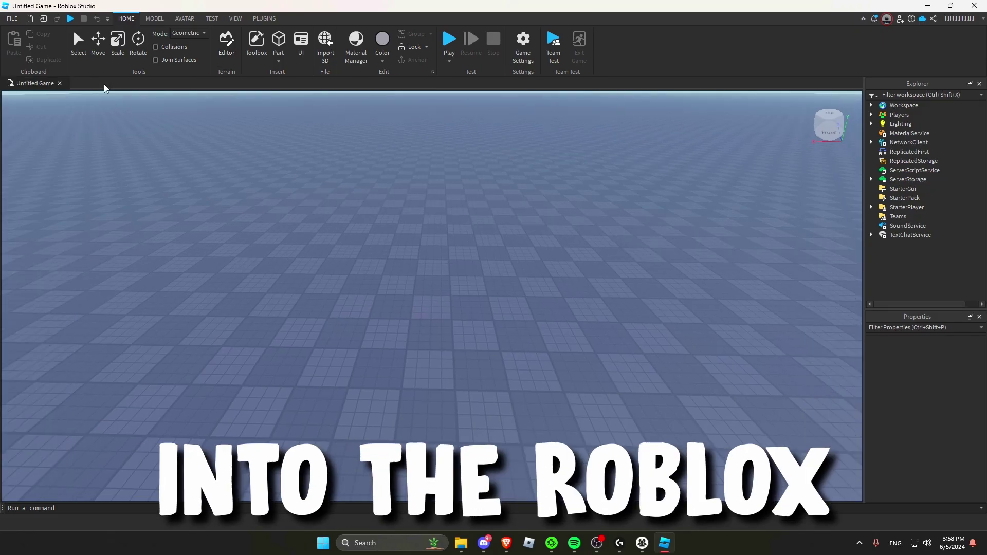
right_drag(313, 170, 316, 171)
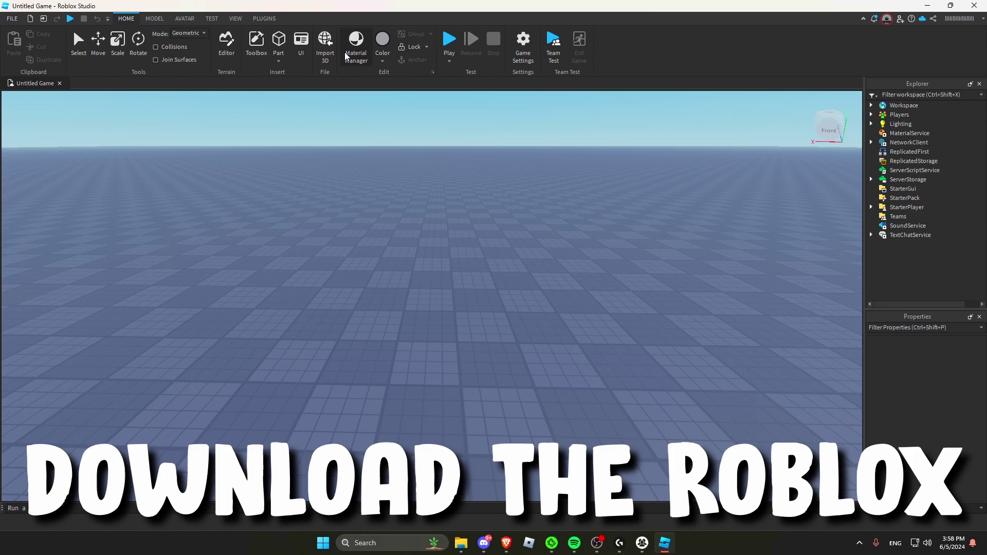
Step: Use the Load Character plugin to spawn the player's avatar as R6, focused at 0, 1, 0
click(265, 18)
click(215, 46)
drag(252, 222, 128, 227)
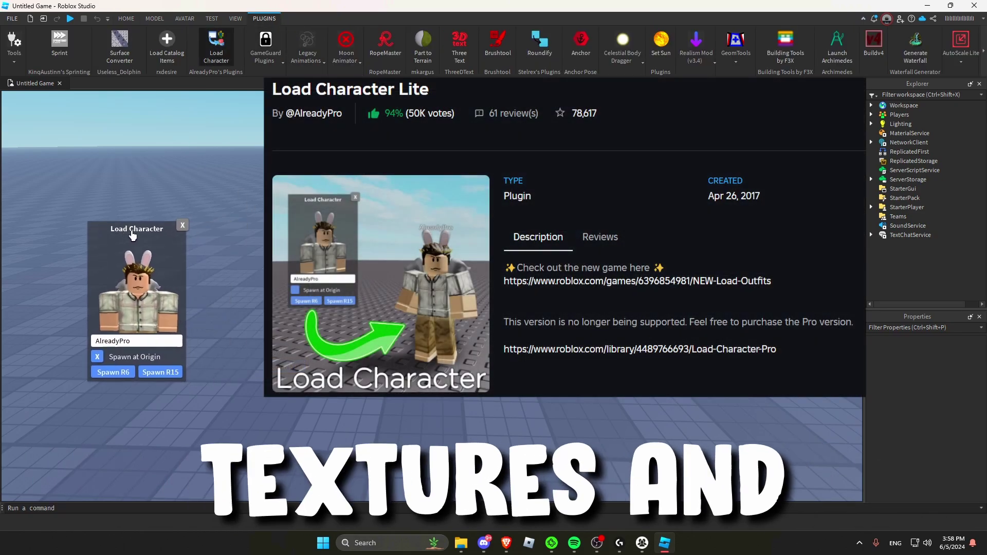
double_click(139, 341)
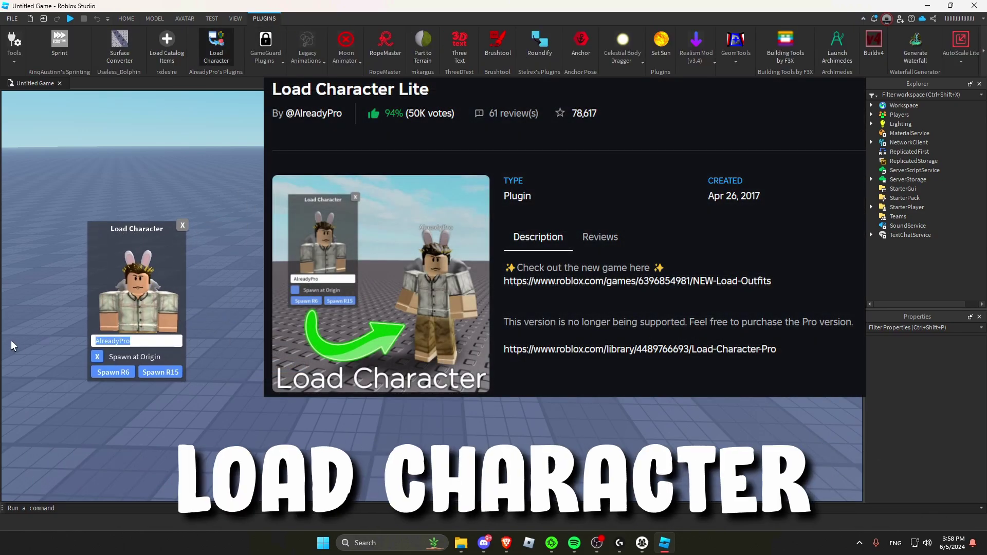
text(8x_ti)
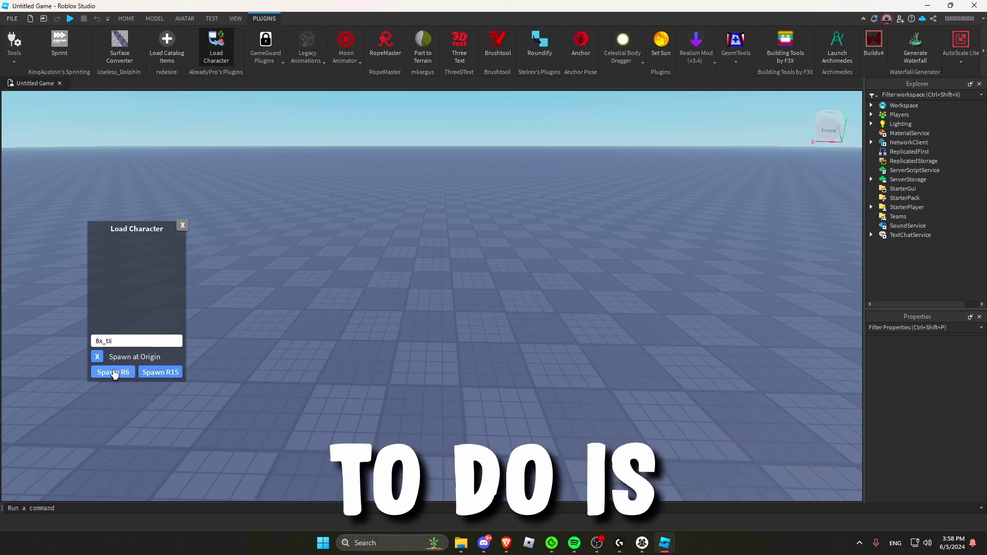
text(i)
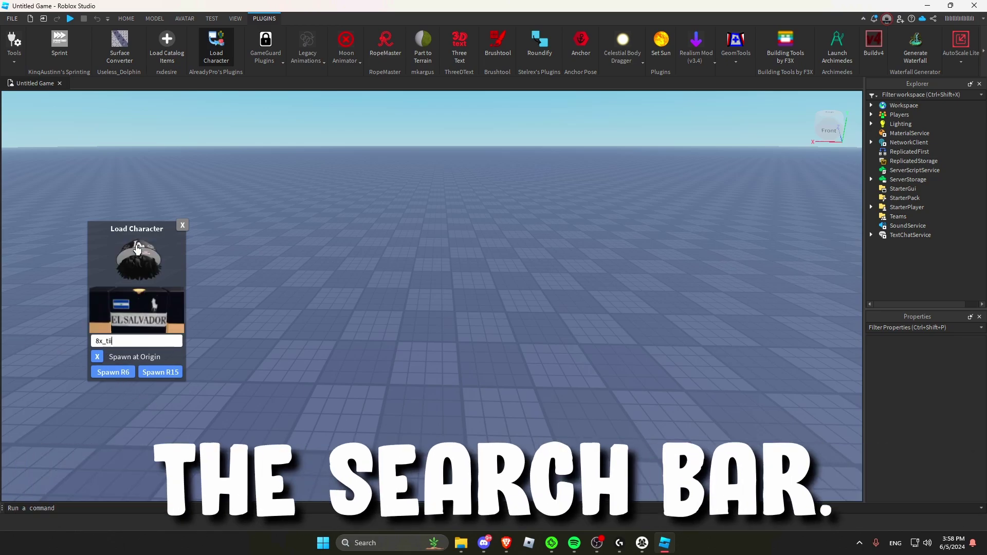
drag(138, 248, 114, 271)
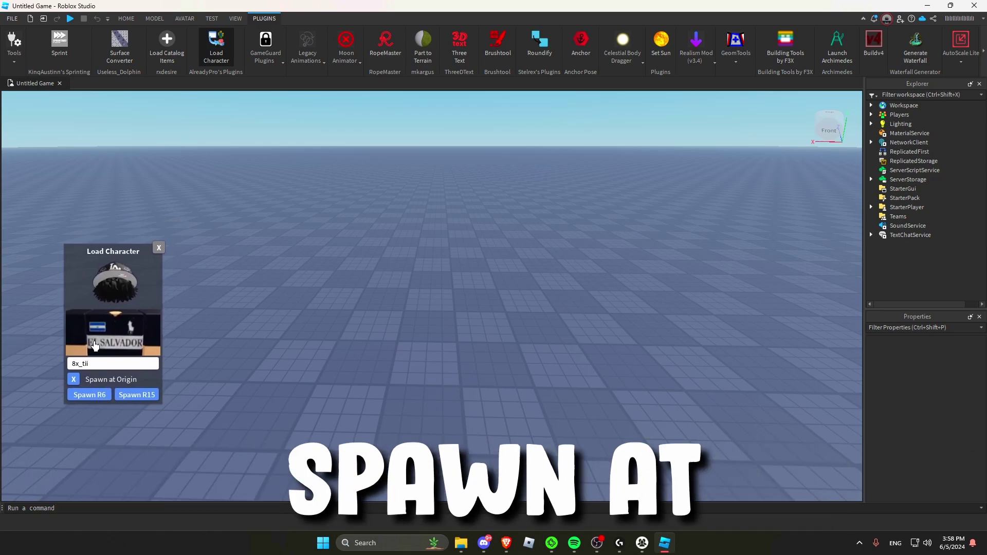
click(90, 395)
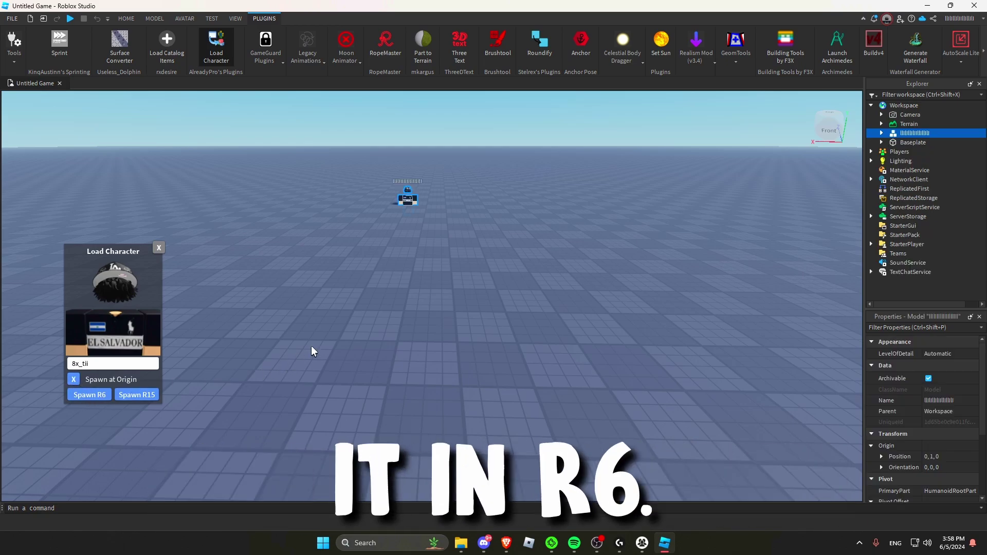
key(f)
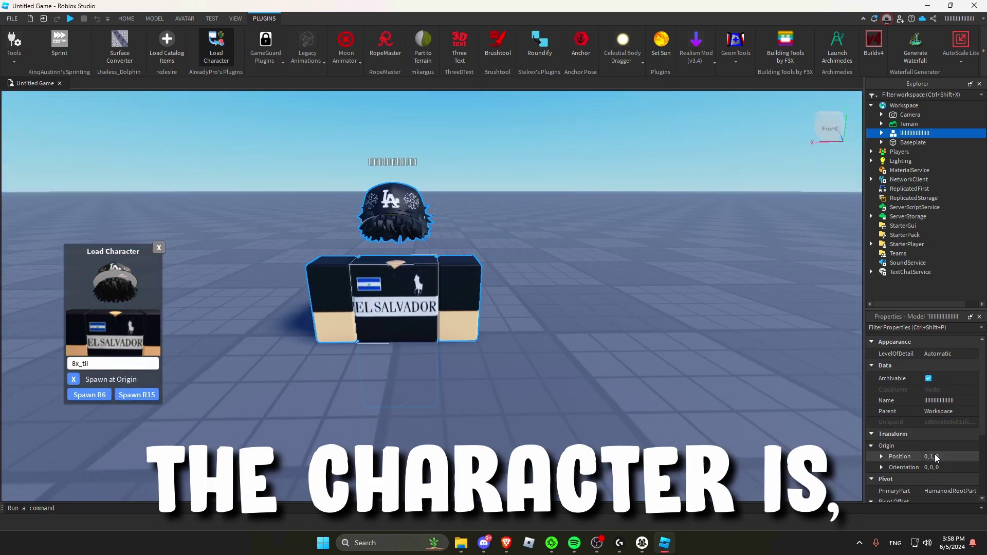
click(936, 457)
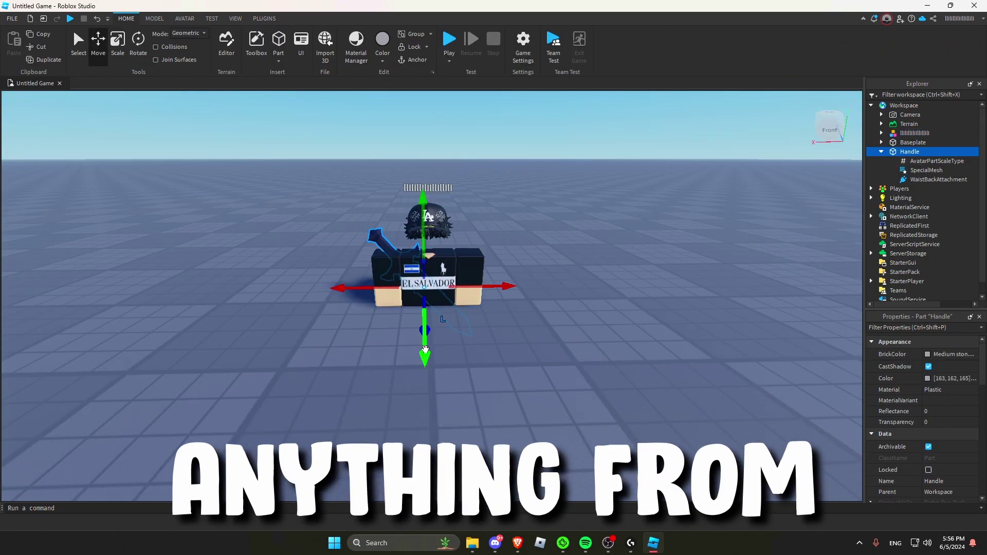
Step: Select the character model and start exporting it to a file
key(ctrl+v)
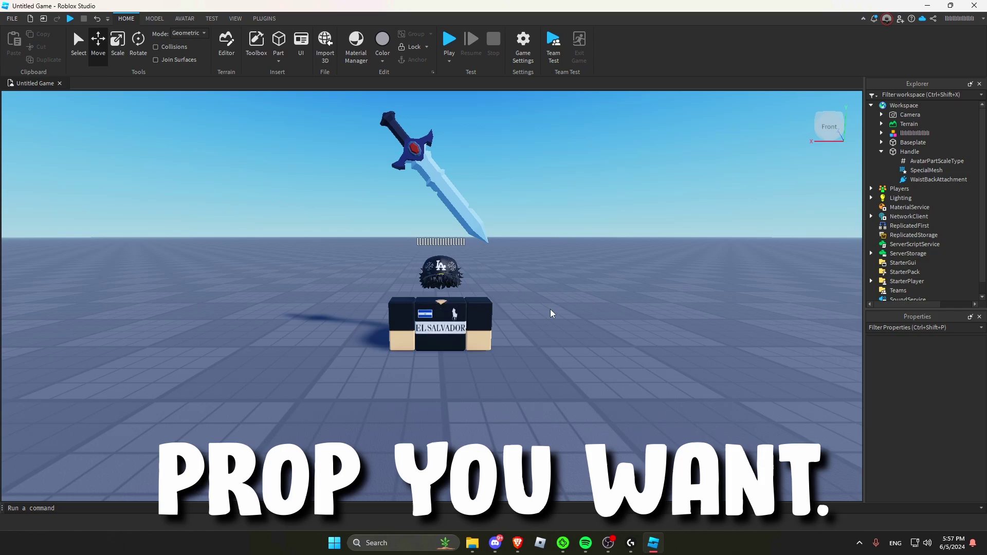
click(469, 311)
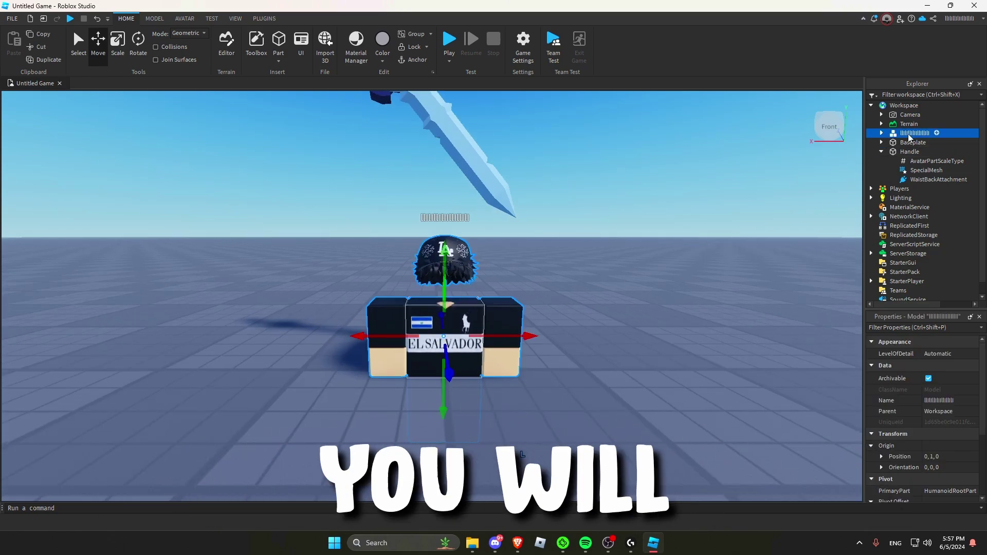
right_click(910, 134)
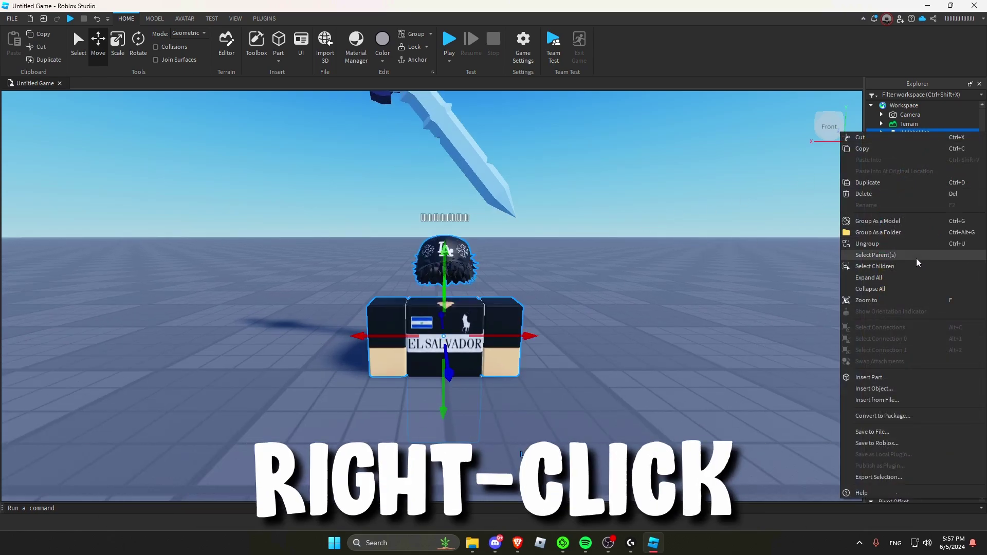
click(879, 477)
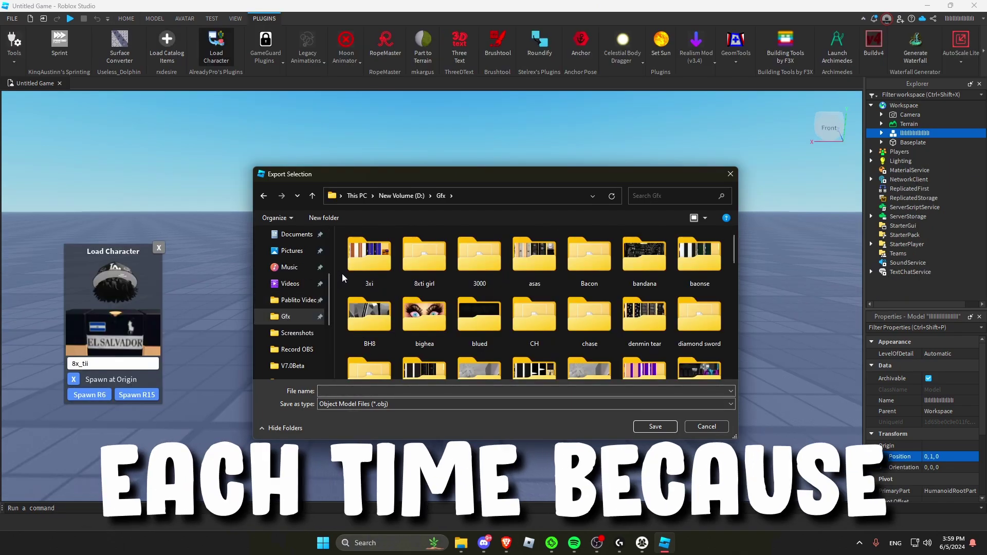
Step: Create a new folder named 1a and save the exported character inside it
right_click(341, 273)
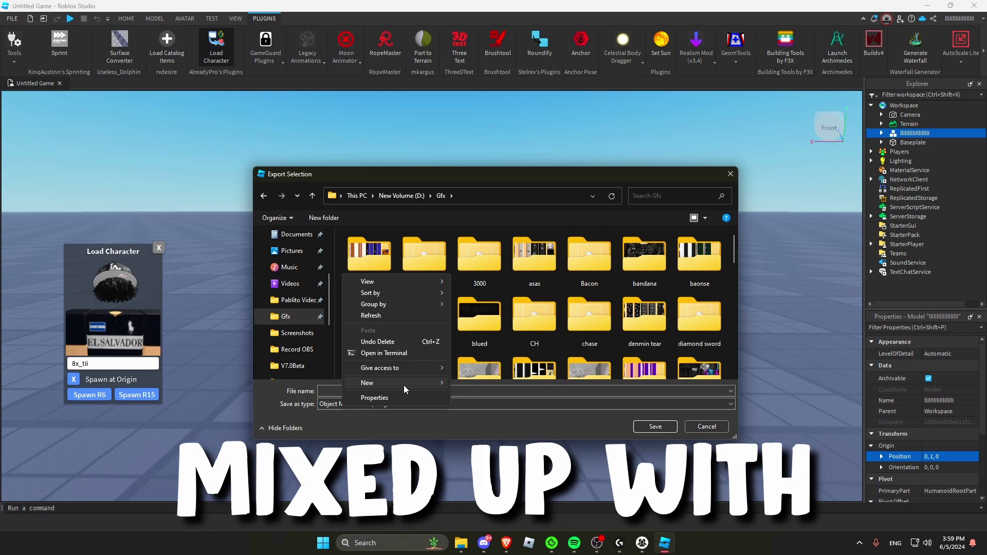
mouse_move(402, 384)
click(488, 384)
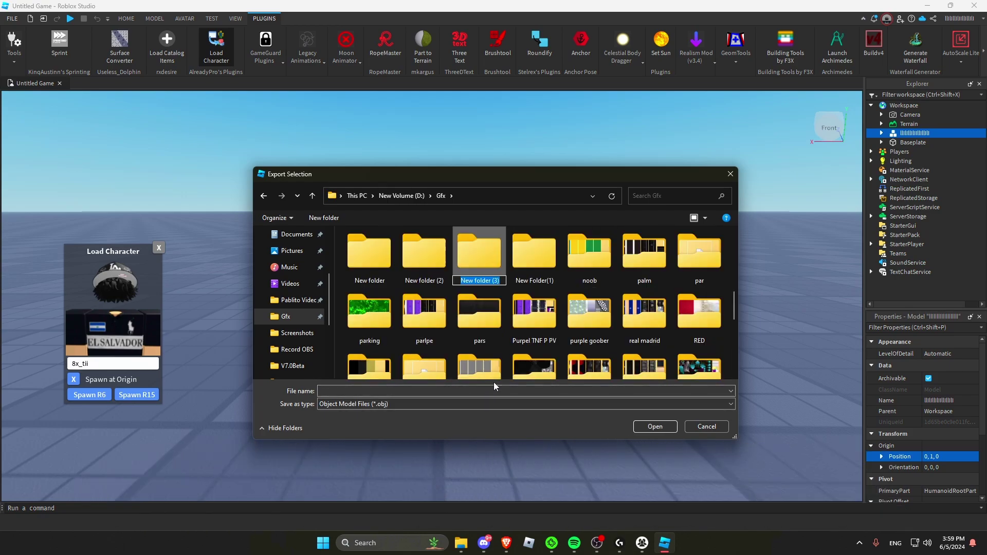
text(1a)
key(Return)
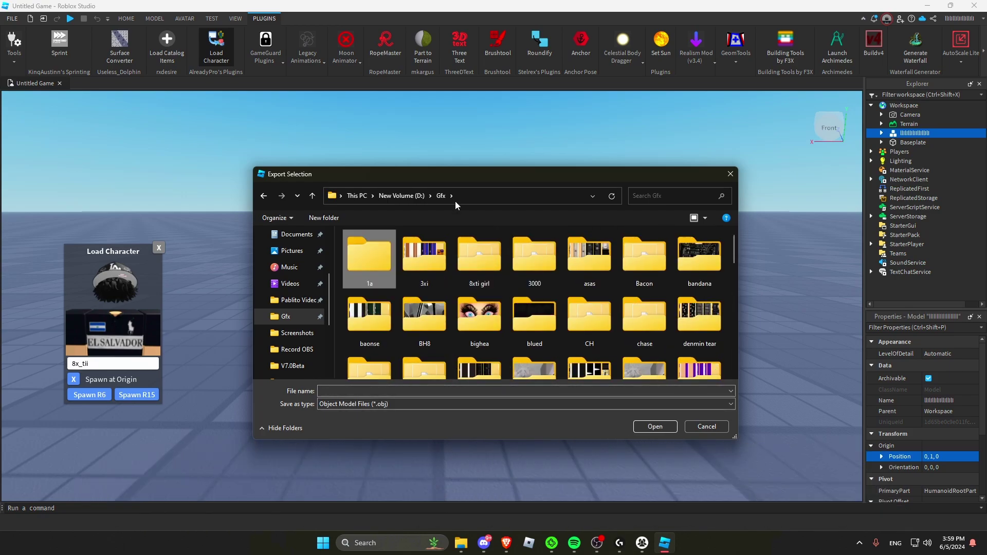
double_click(356, 260)
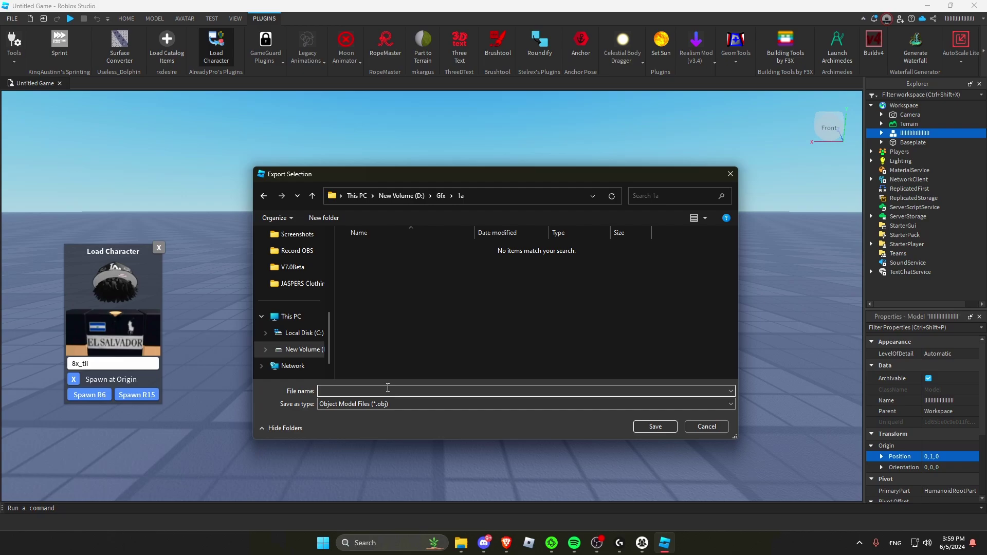
click(655, 427)
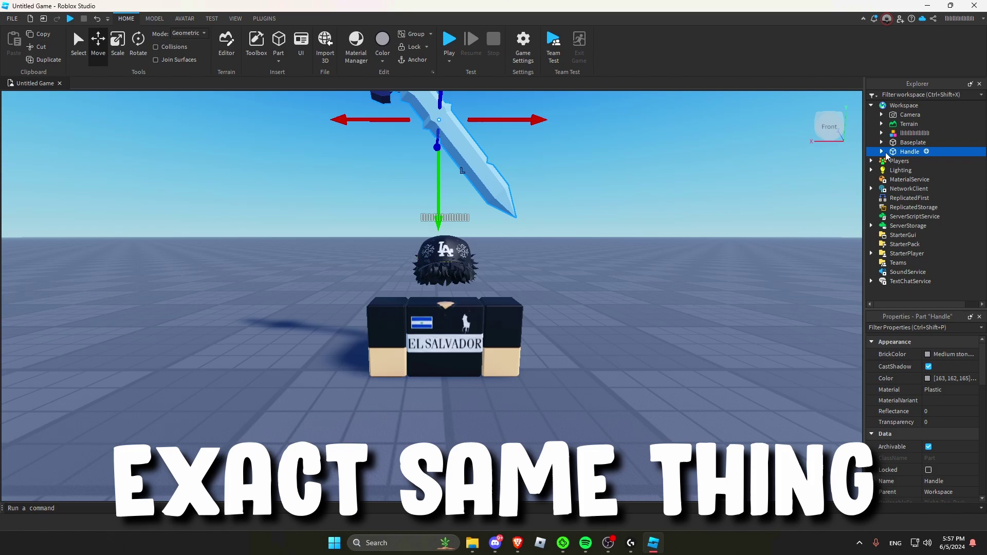
Step: Export the sword handle selection, then open the downloaded lightroom (1).blend scene
right_click(897, 154)
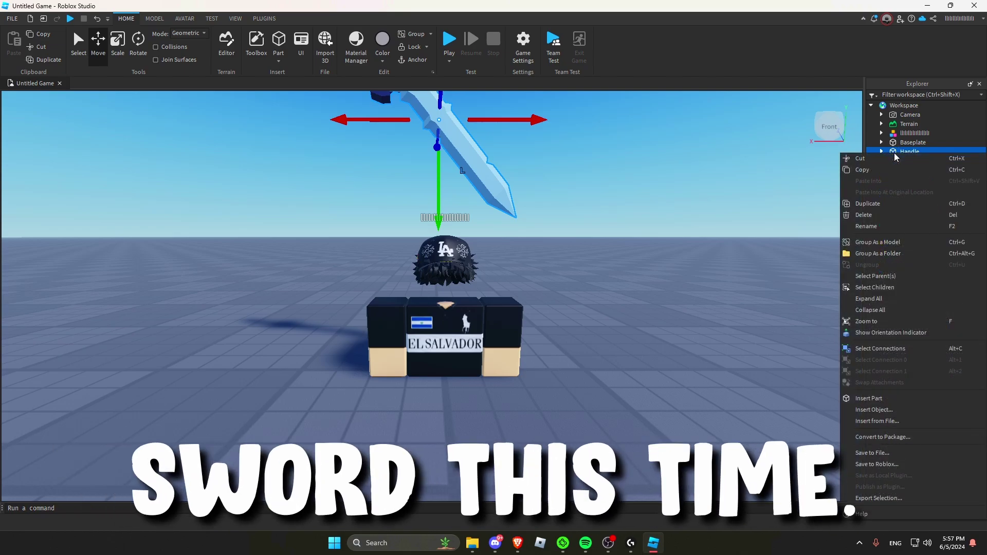
click(878, 498)
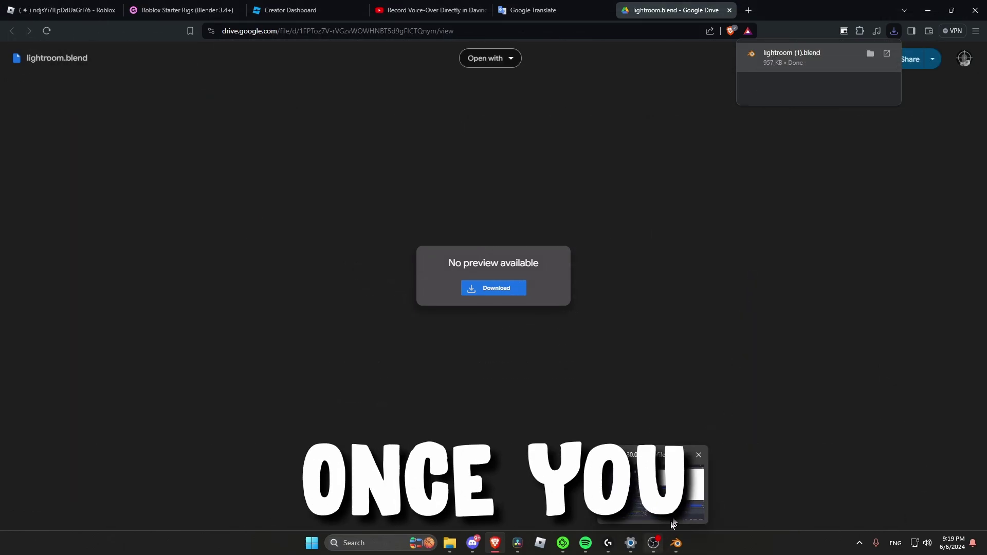
click(807, 57)
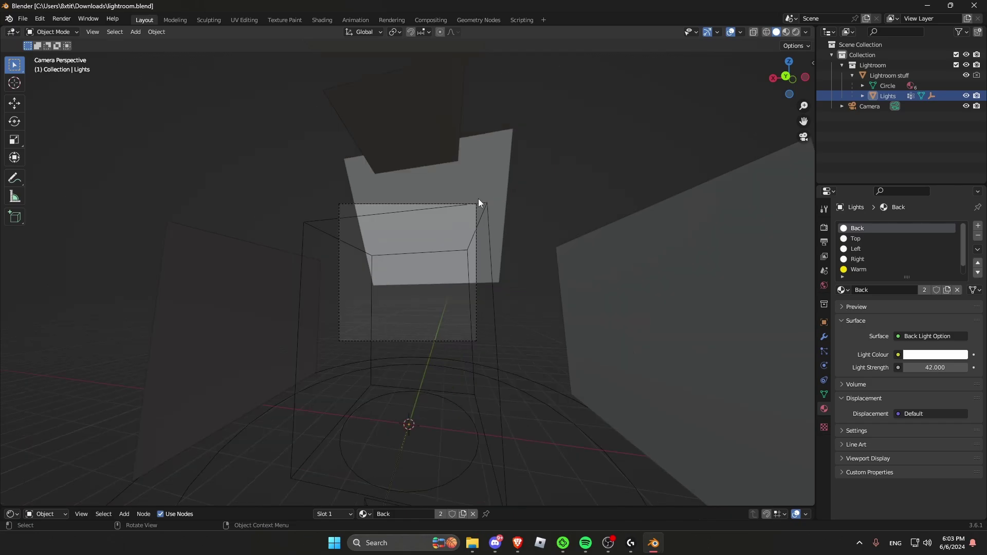
Step: Look around the lightroom scene and open Blender's Preferences from the Edit menu
middle_drag(478, 198, 504, 216)
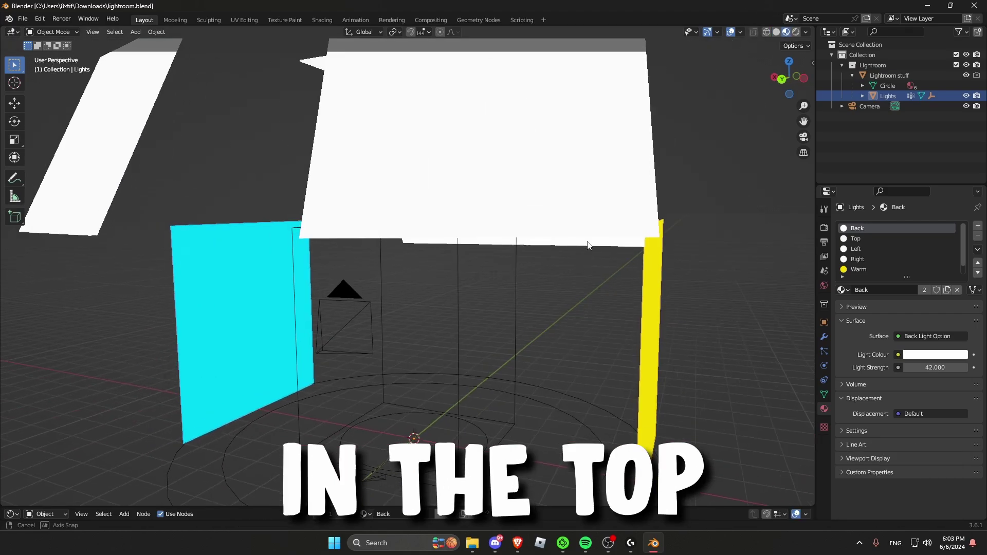
middle_drag(632, 242, 653, 243)
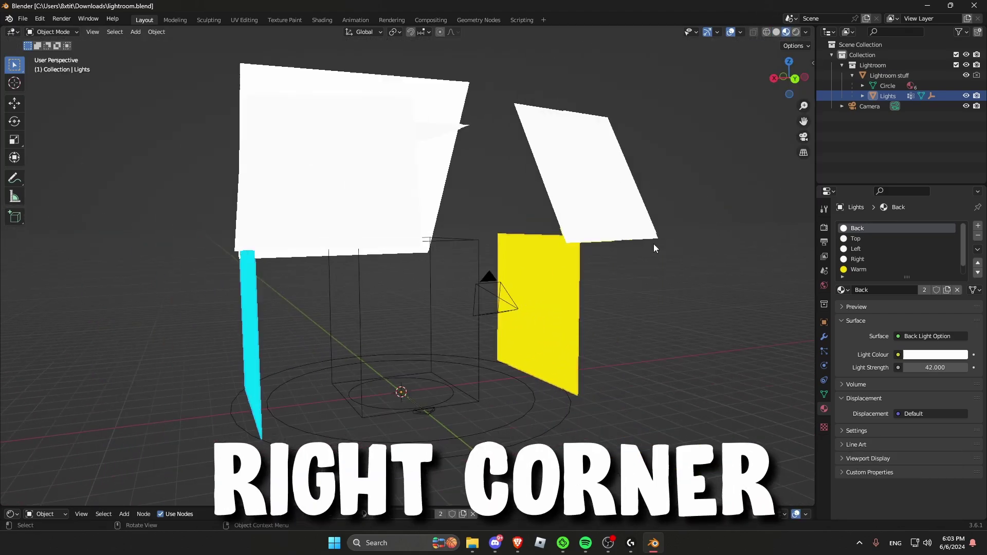
scroll(628, 248, down, 3)
scroll(652, 229, up, 5)
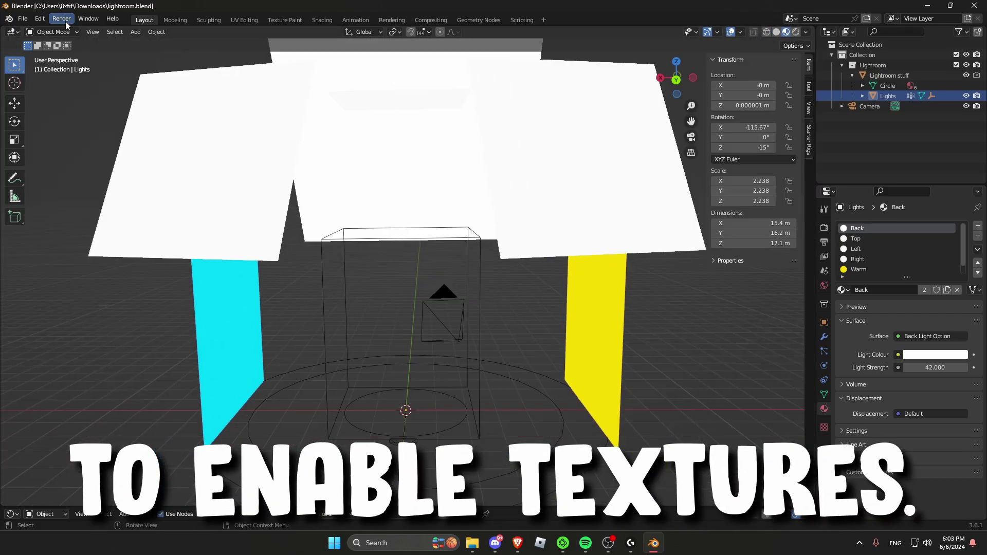
click(40, 19)
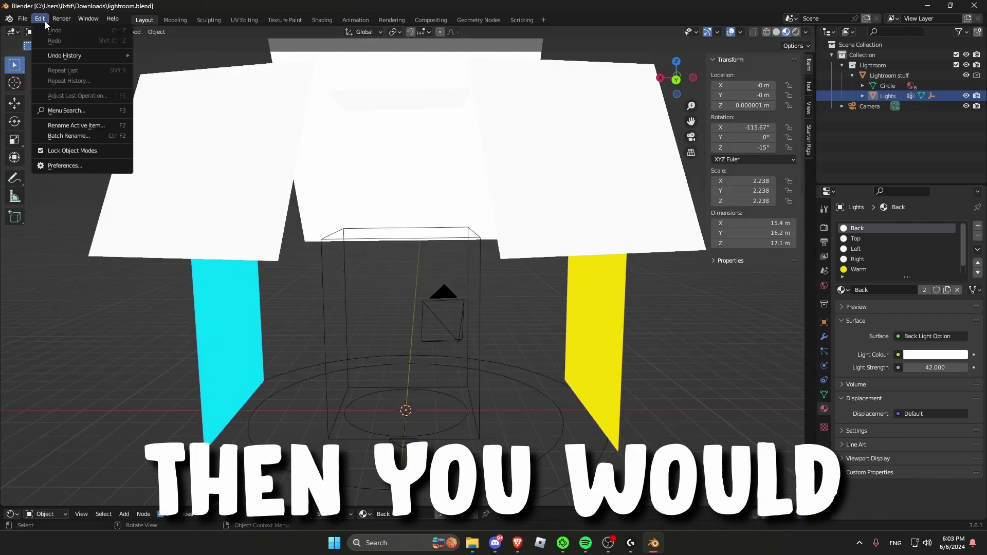
click(52, 166)
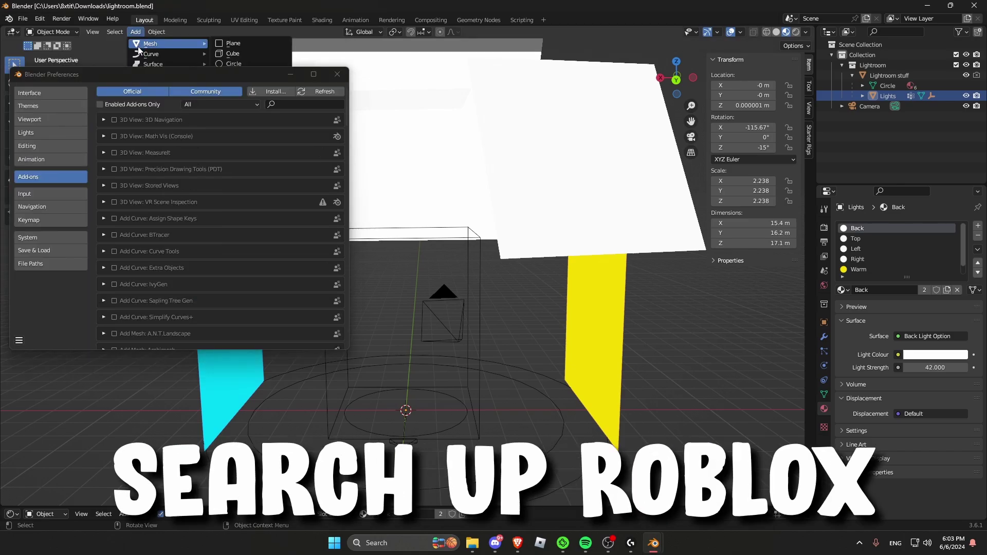
Step: Search add-ons for 'roblox', enable Roblox Starter Rigs, and show its Starter Rigs panel
text(roblox)
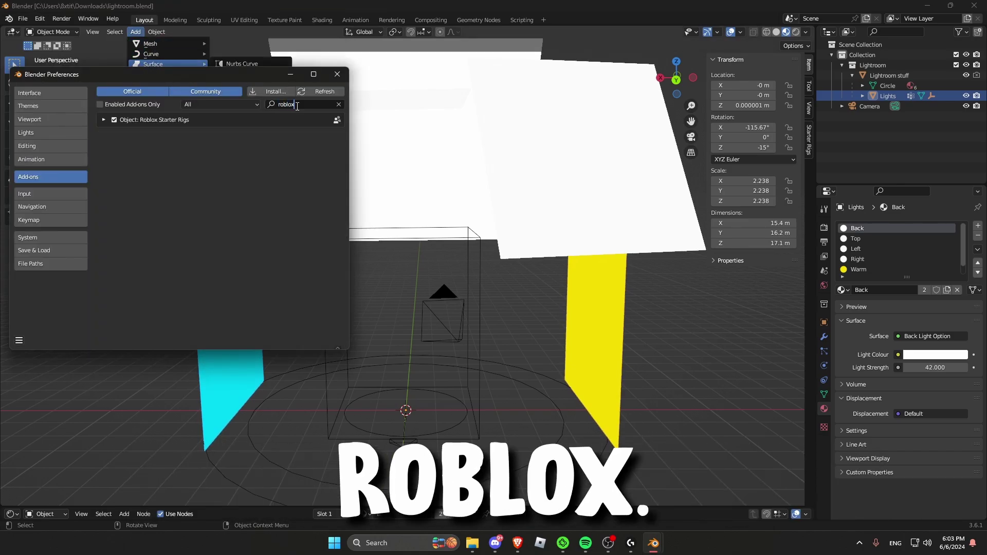
click(114, 120)
click(116, 121)
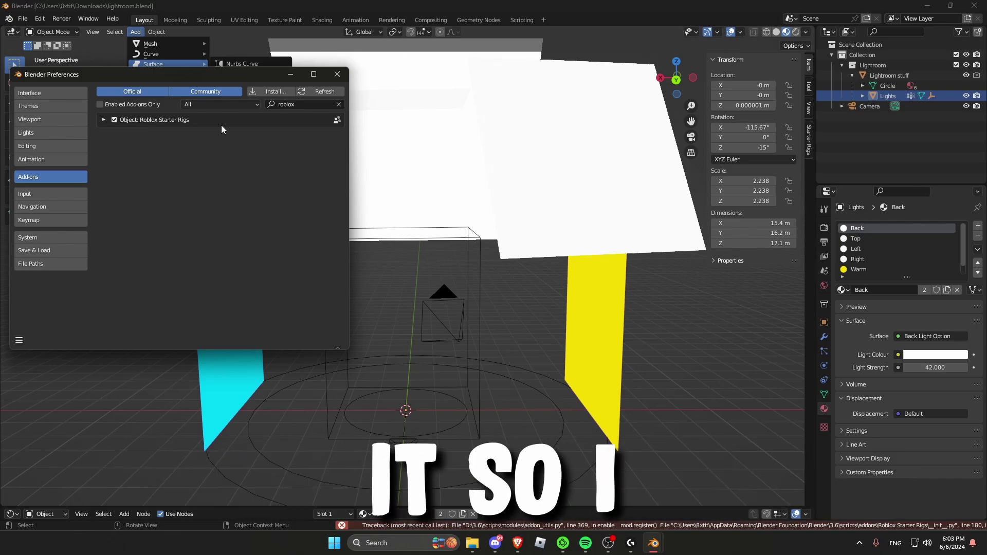
click(337, 75)
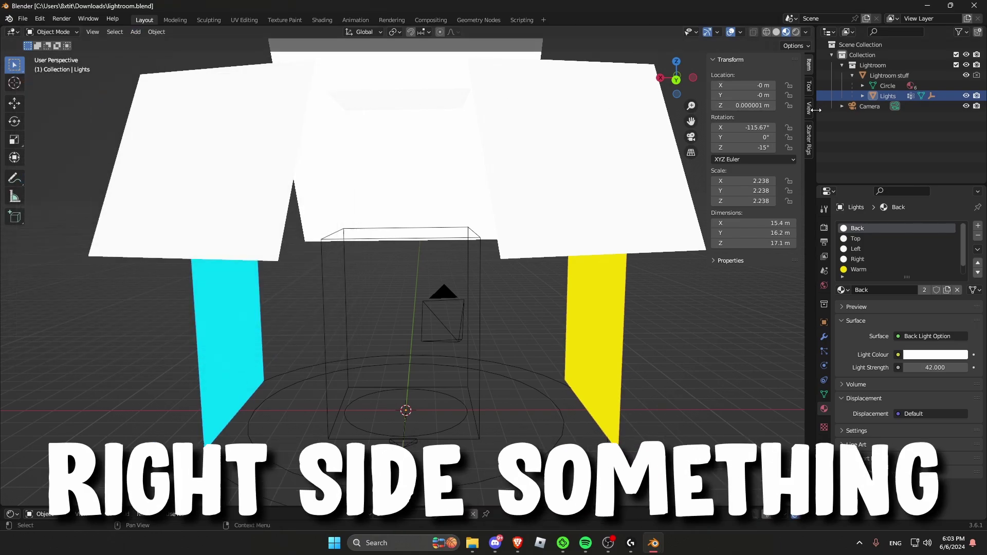
click(809, 135)
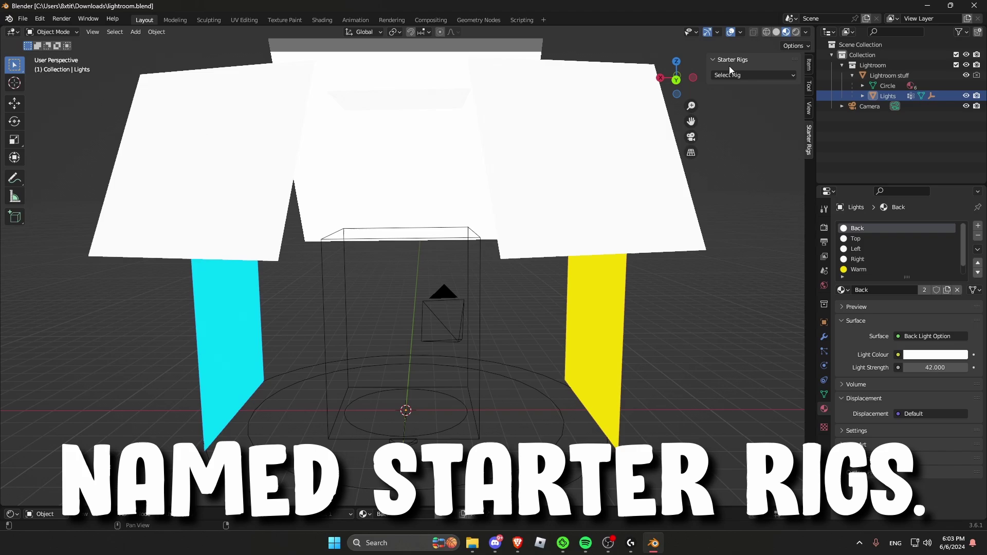
Step: Add the Starter Blocky Rig character and select its head
click(722, 76)
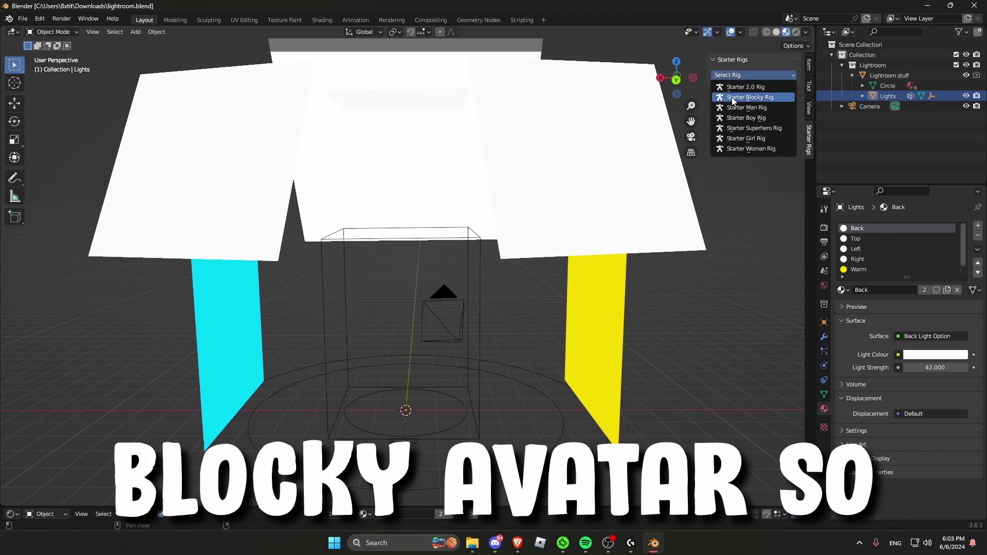
click(732, 97)
right_click(465, 229)
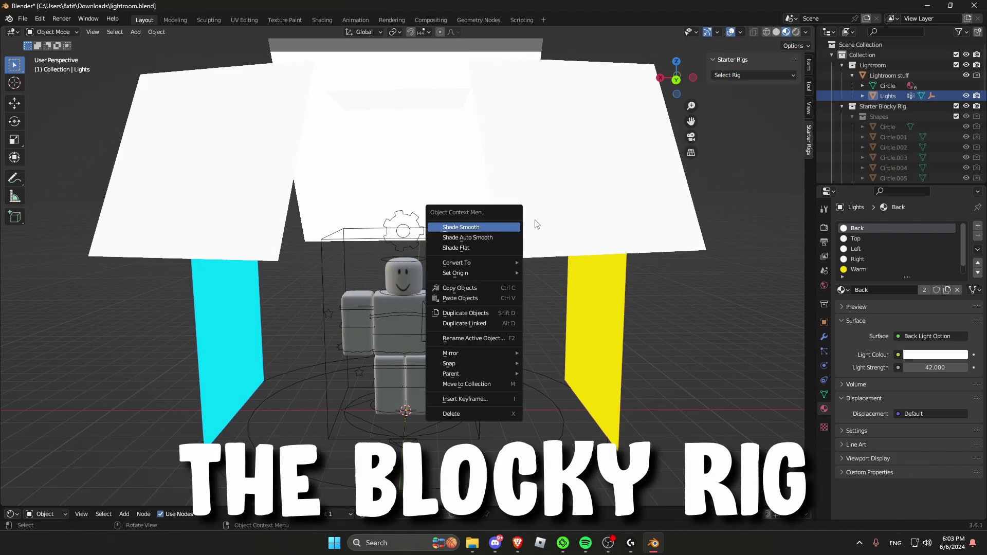
middle_drag(551, 279, 404, 281)
click(404, 277)
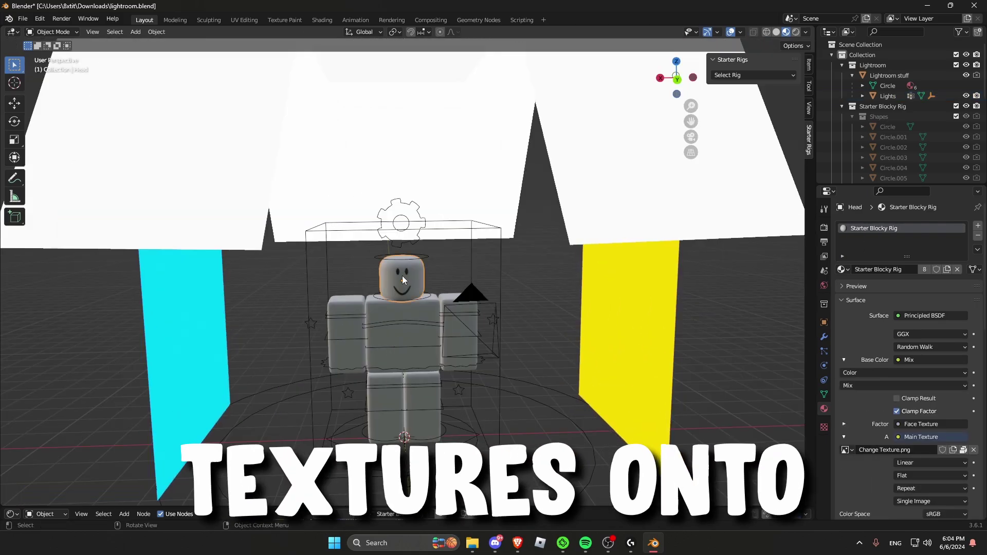
Step: In Shading, replace the Main Texture image with Handle1_diff.png from the 1a folder
click(318, 19)
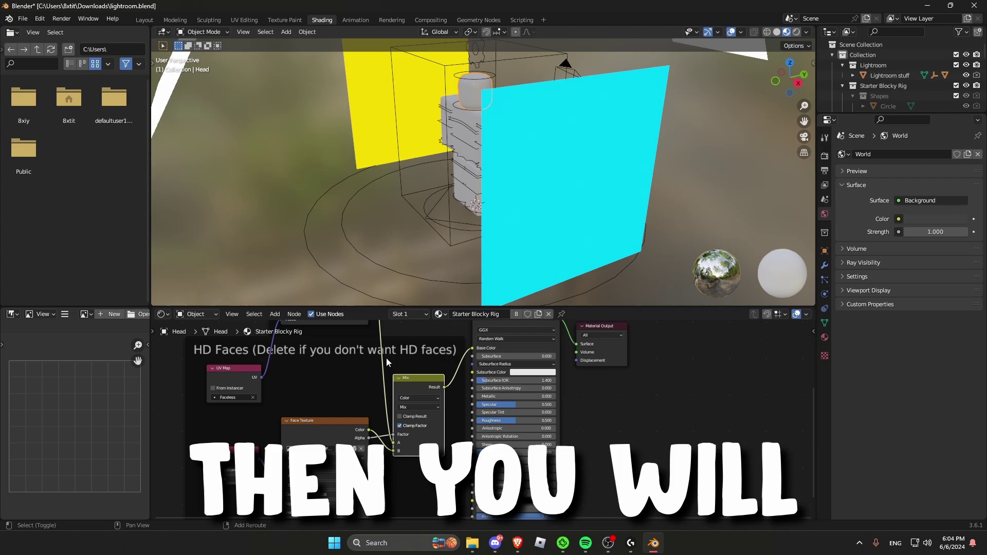
shift+scroll(387, 358, up, 5)
click(362, 381)
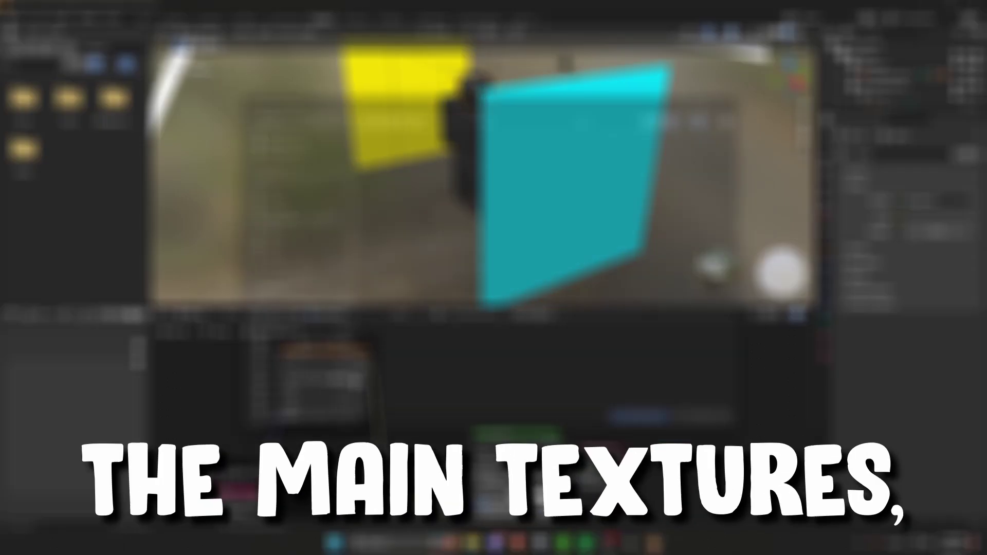
click(342, 378)
click(270, 351)
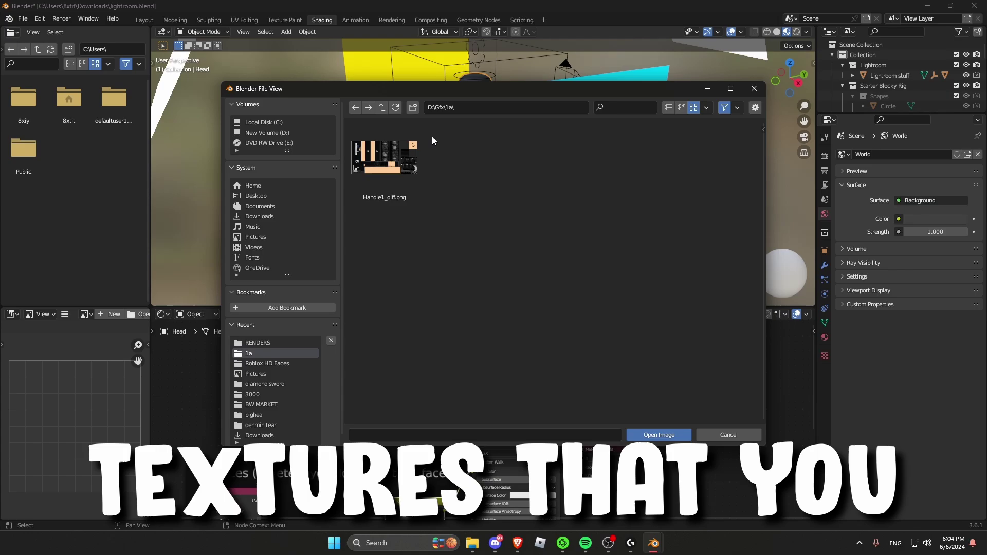
double_click(395, 164)
middle_drag(591, 217, 339, 61)
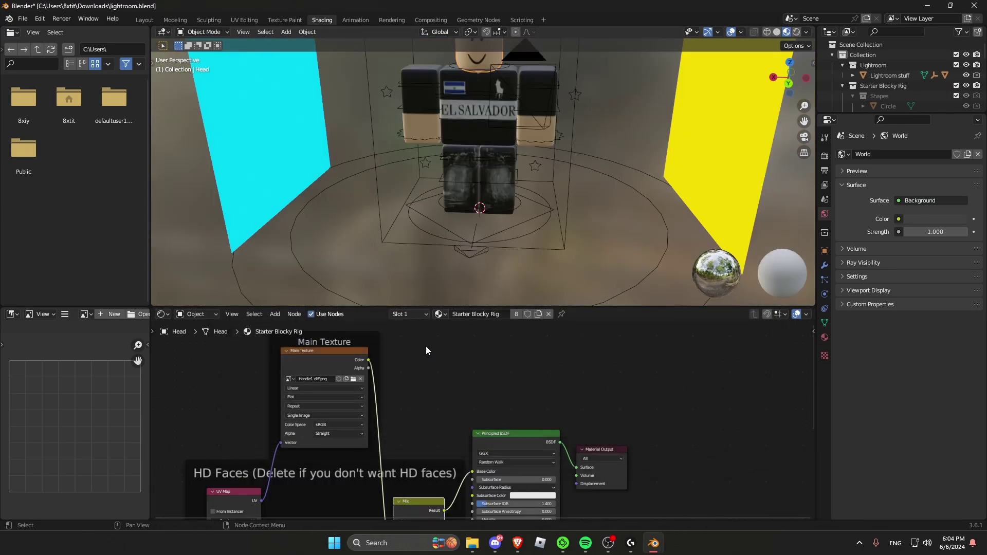
Step: Browse into the nested Roblox HD Faces folder for a new face image
middle_drag(537, 193, 583, 220)
scroll(387, 389, down, 1)
scroll(387, 390, up, 1)
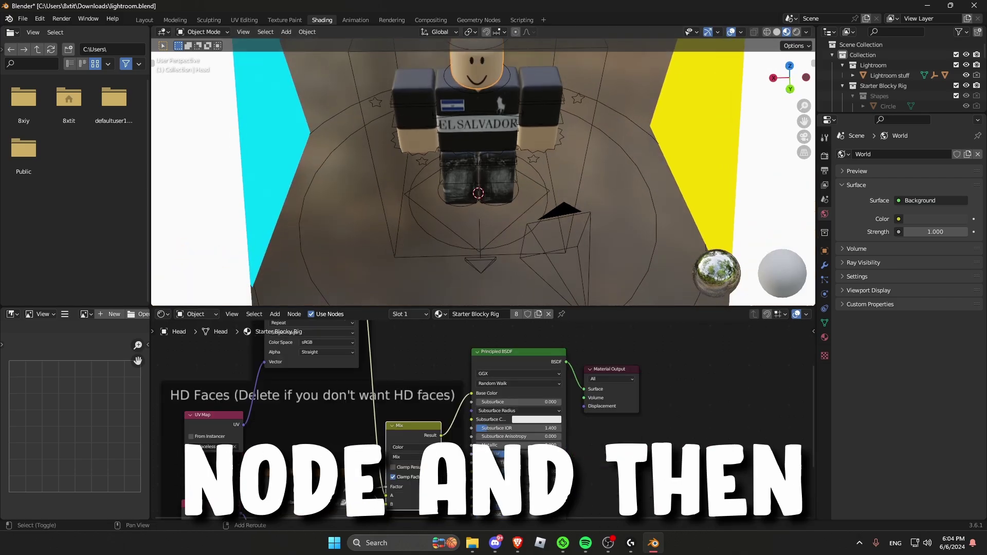
shift+scroll(352, 504, down, 4)
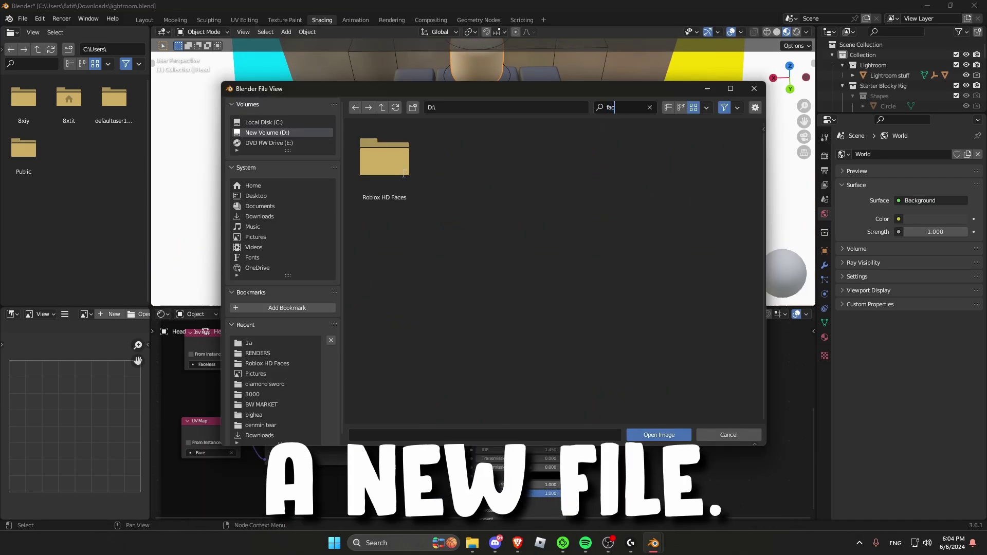
double_click(403, 165)
double_click(402, 165)
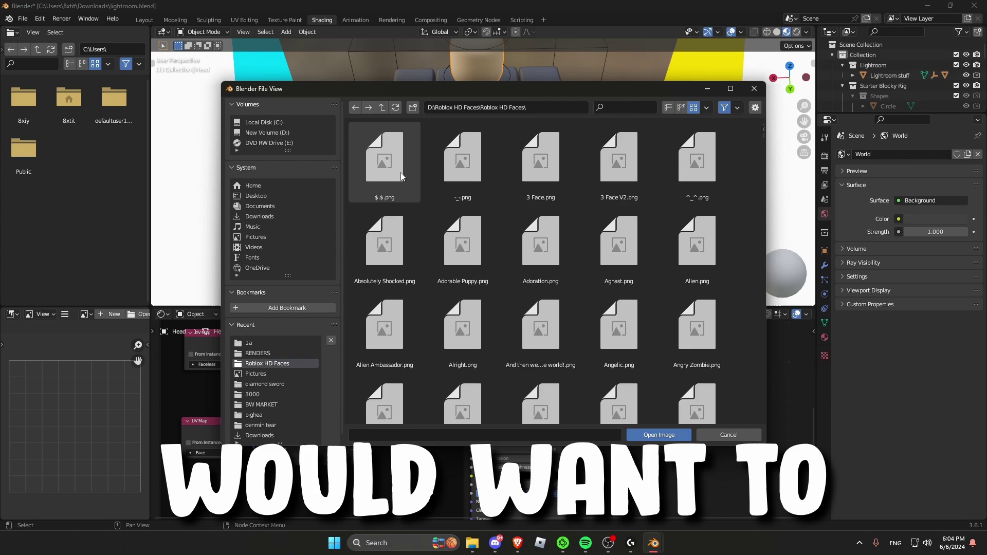
scroll(704, 177, down, 4)
scroll(704, 177, down, 5)
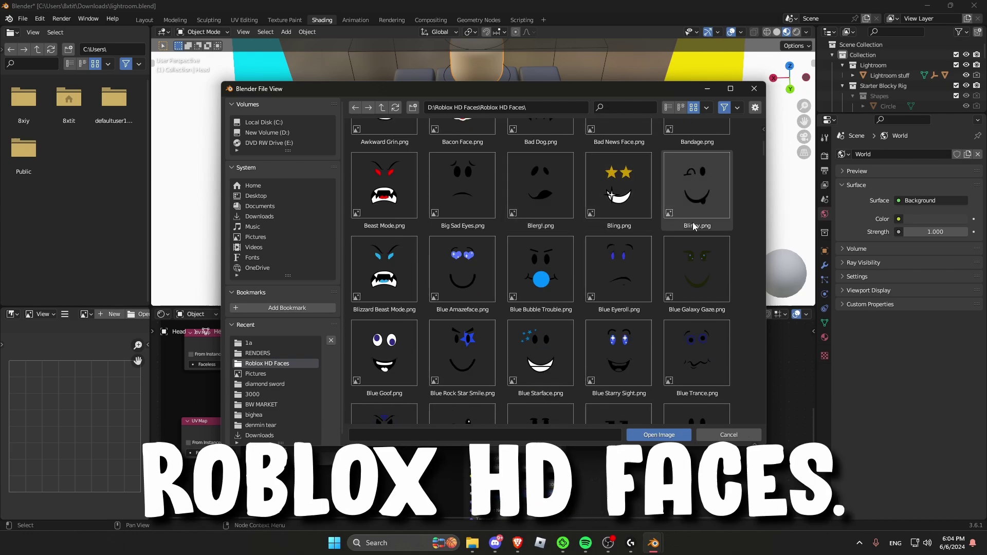
scroll(589, 180, down, 3)
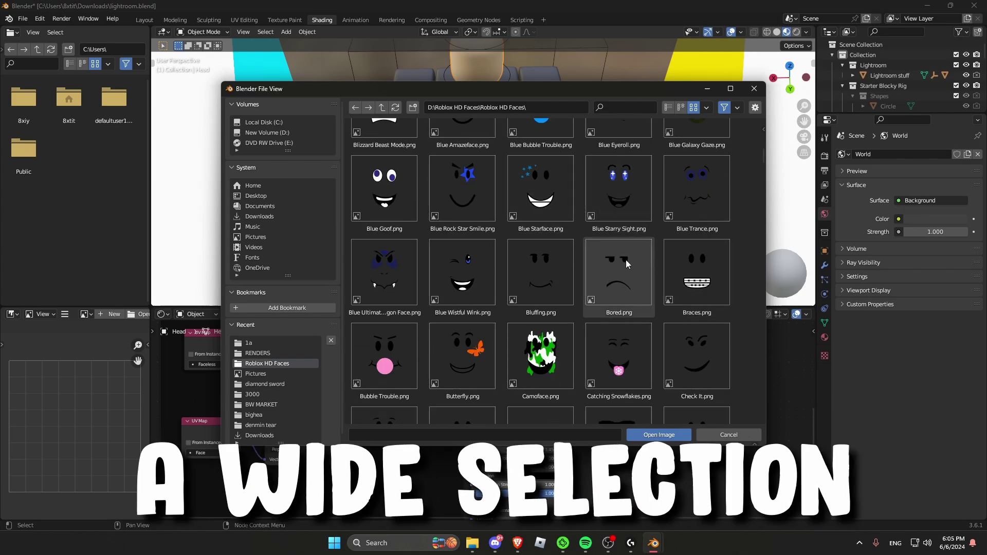
scroll(575, 248, down, 4)
scroll(554, 258, down, 4)
scroll(698, 233, up, 12)
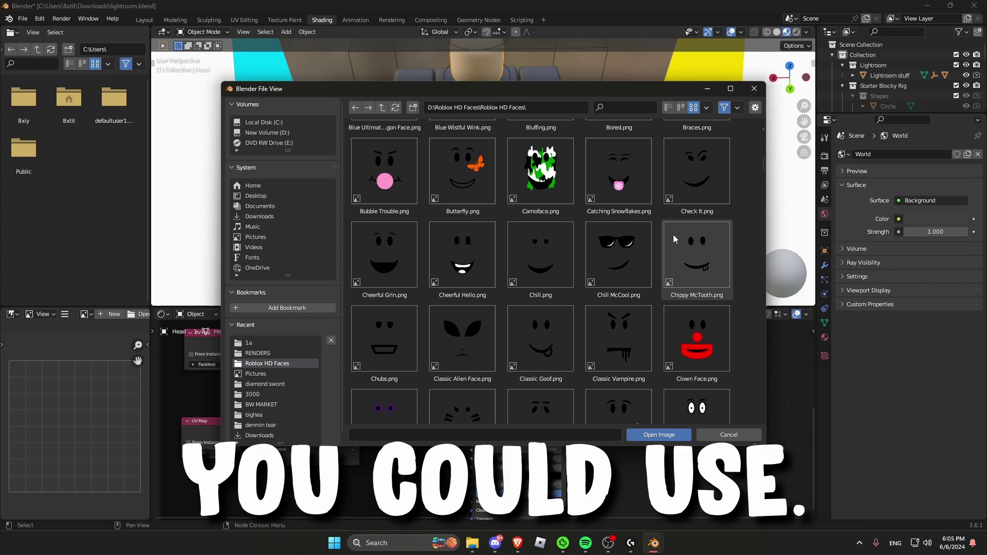
scroll(632, 242, up, 10)
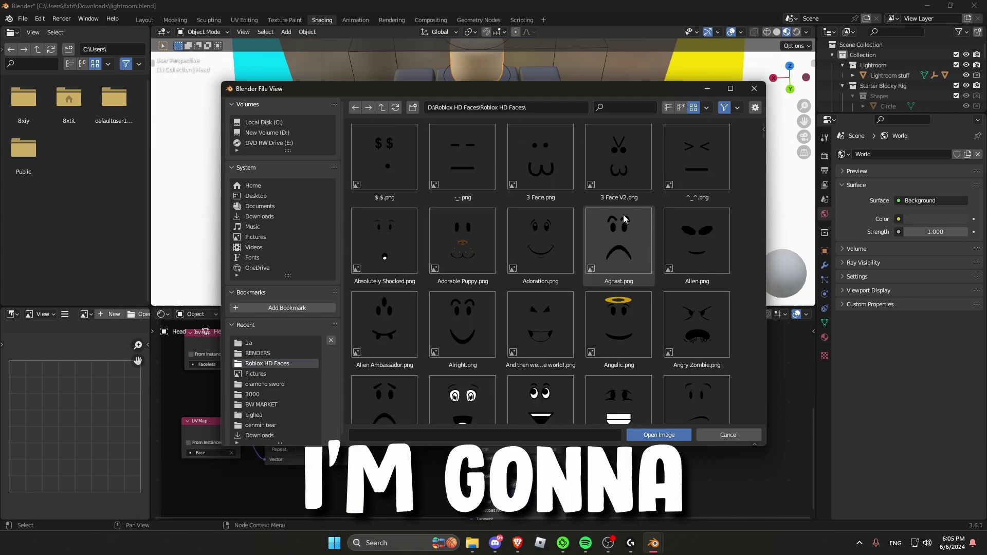
Step: Filter the faces by 'pl' and load Playful Vampire.png as the face texture
click(619, 111)
text(pl)
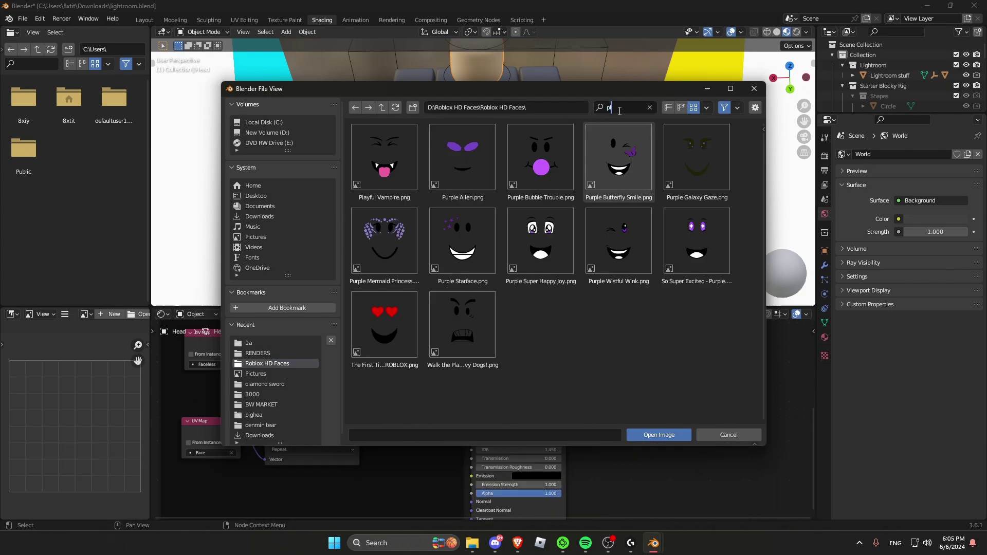
click(385, 156)
click(643, 436)
Step: Orbit around the vampire-faced character to inspect the new face
middle_drag(631, 260, 570, 175)
click(572, 177)
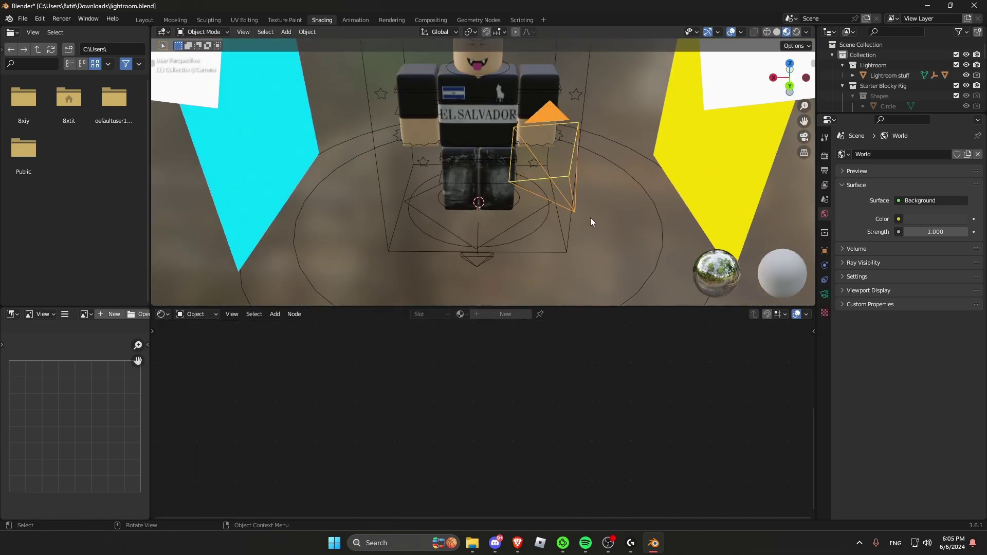
middle_drag(590, 218, 566, 177)
click(475, 56)
middle_drag(475, 56, 544, 156)
Step: Return to the Layout workspace and bring up the Wavefront (.obj) (legacy) importer
click(145, 19)
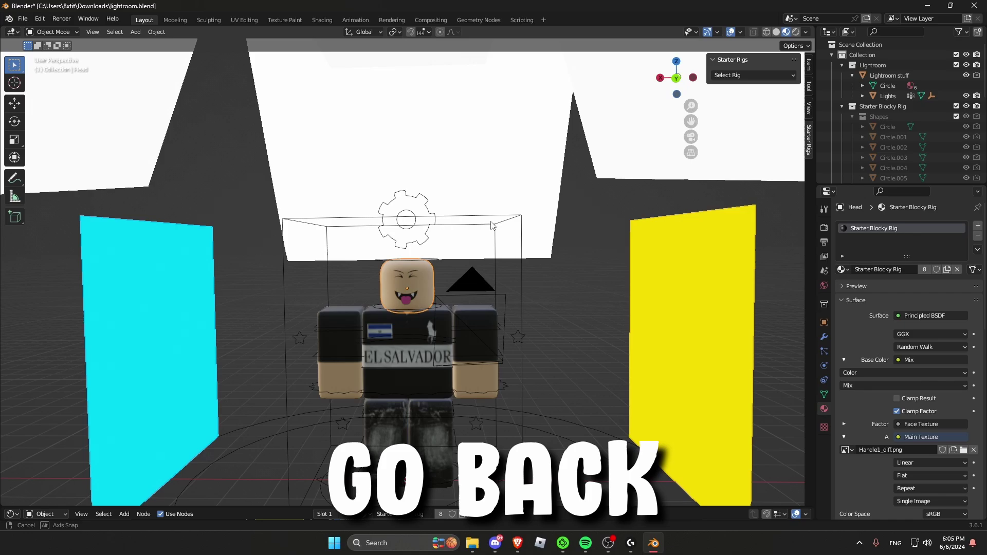
mouse_move(494, 195)
middle_down()
mouse_move(507, 222)
mouse_move(535, 200)
middle_up()
scroll(516, 238, up, 3)
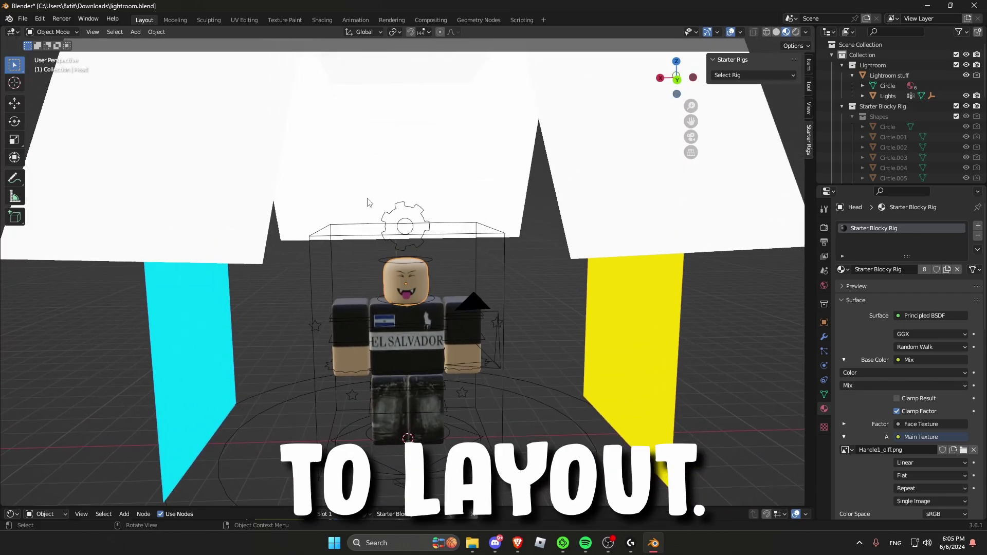
click(23, 21)
mouse_move(65, 158)
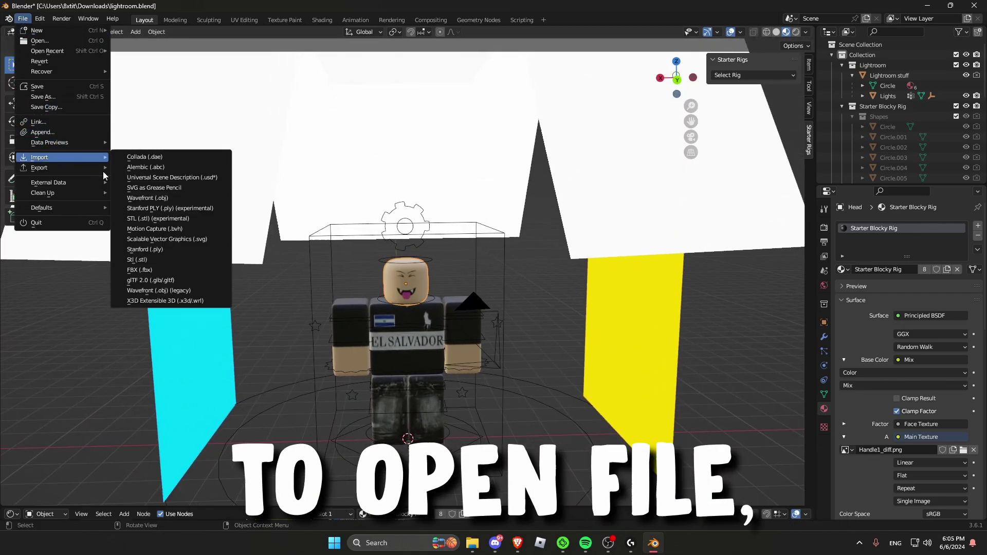
click(160, 291)
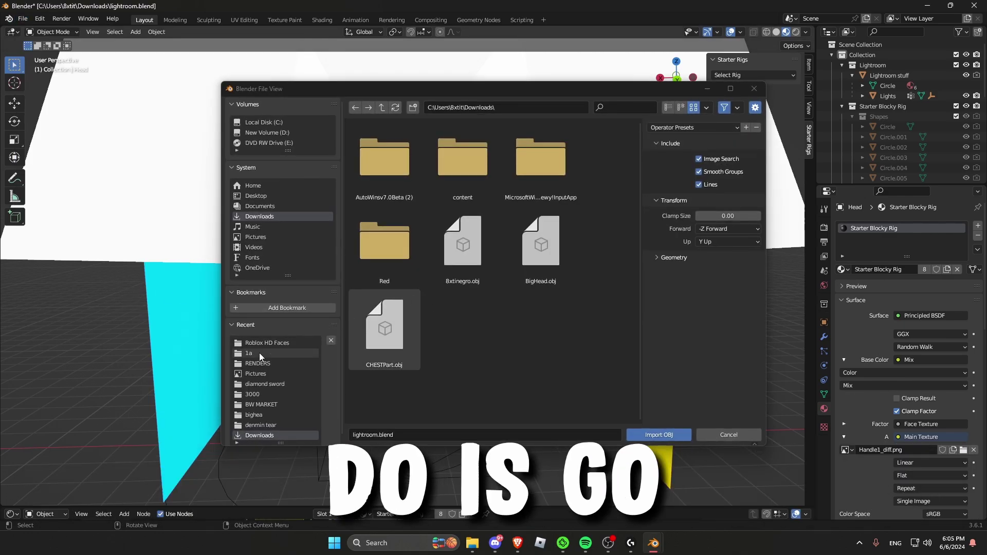
Step: Import tut.obj from the 1a folder with Split by Group enabled
click(259, 353)
click(469, 172)
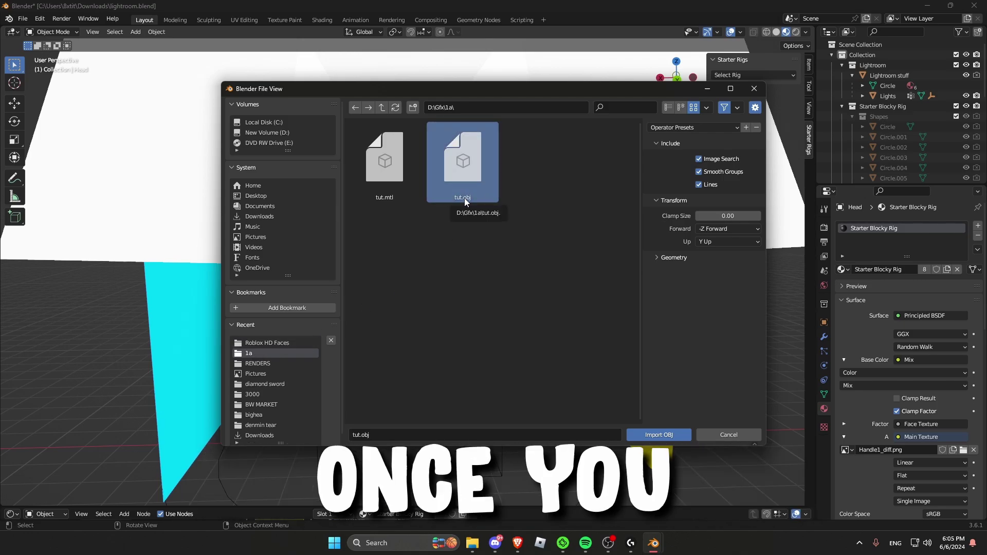
click(658, 257)
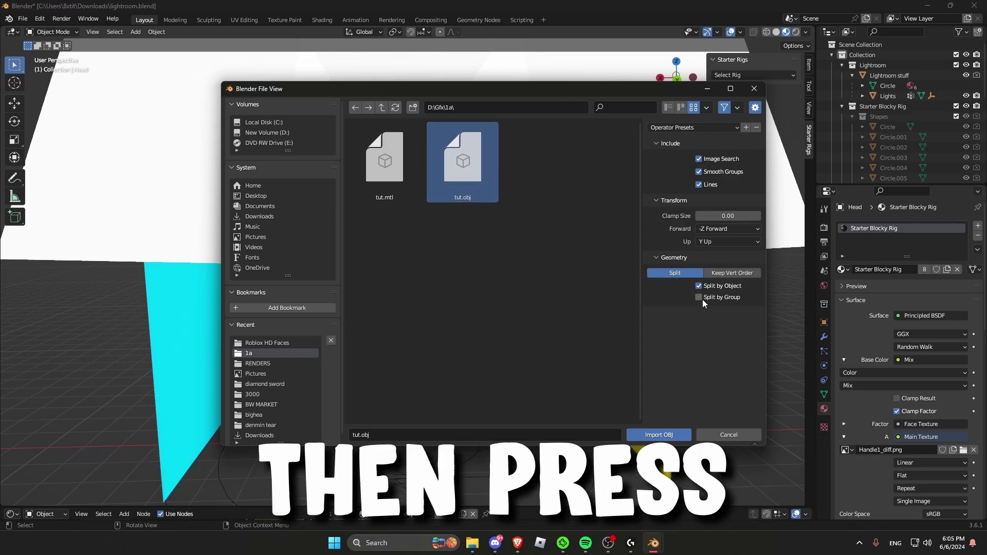
click(699, 297)
click(658, 434)
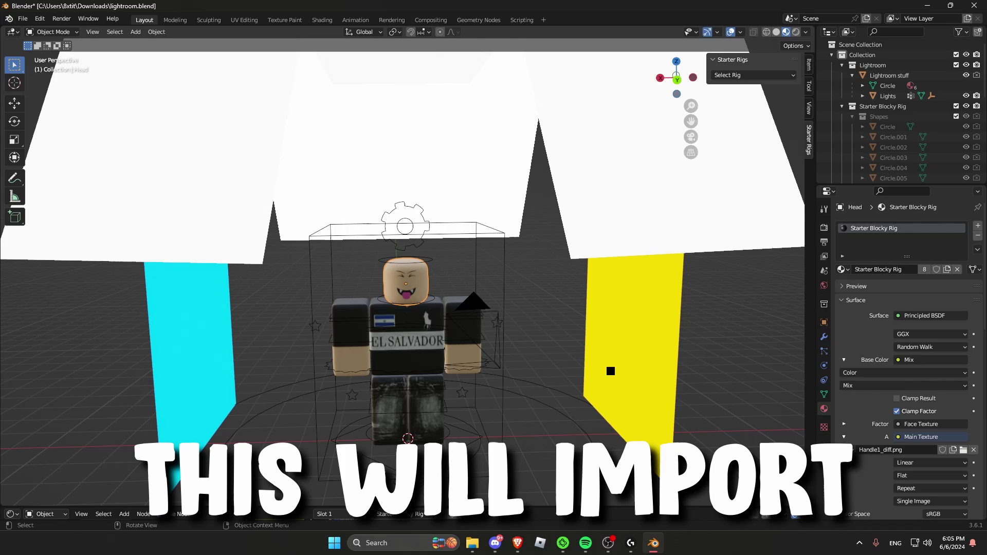
scroll(461, 353, down, 2)
middle_drag(461, 353, 475, 354)
scroll(476, 354, up, 2)
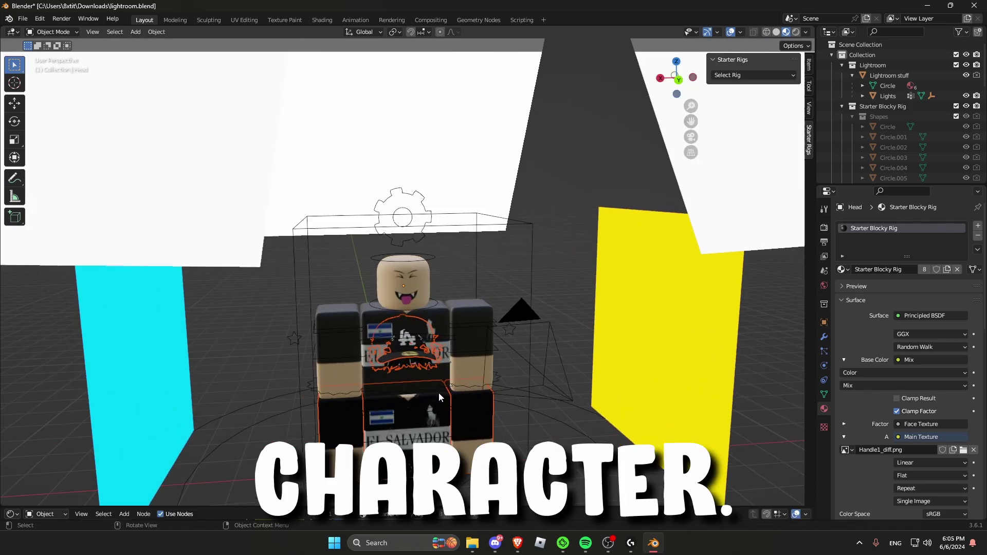
scroll(439, 392, down, 2)
Step: Raise the imported character along Z with the Move tool to align it with the rig
click(15, 103)
middle_drag(260, 235, 441, 321)
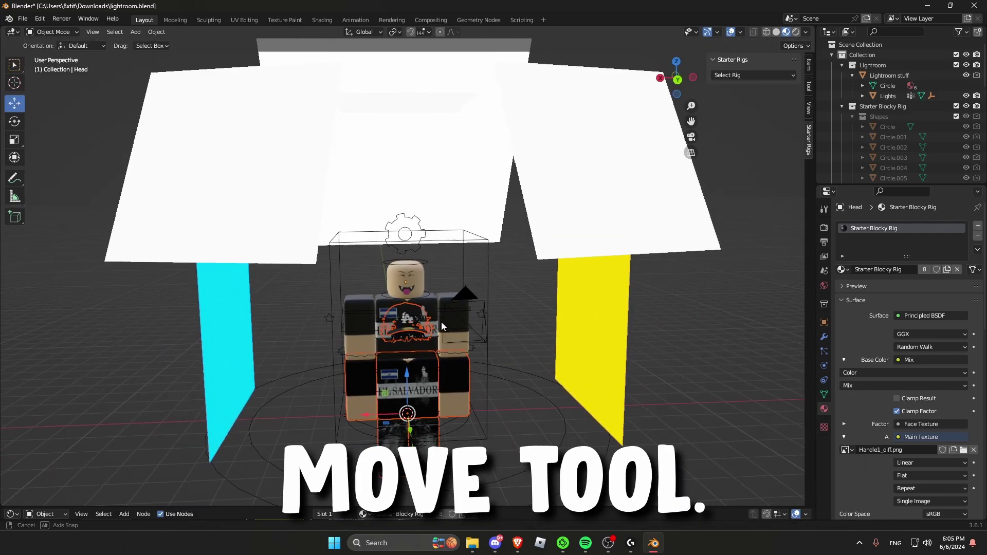
ctrl+drag(412, 378, 411, 319)
middle_drag(514, 309, 565, 329)
scroll(553, 331, up, 6)
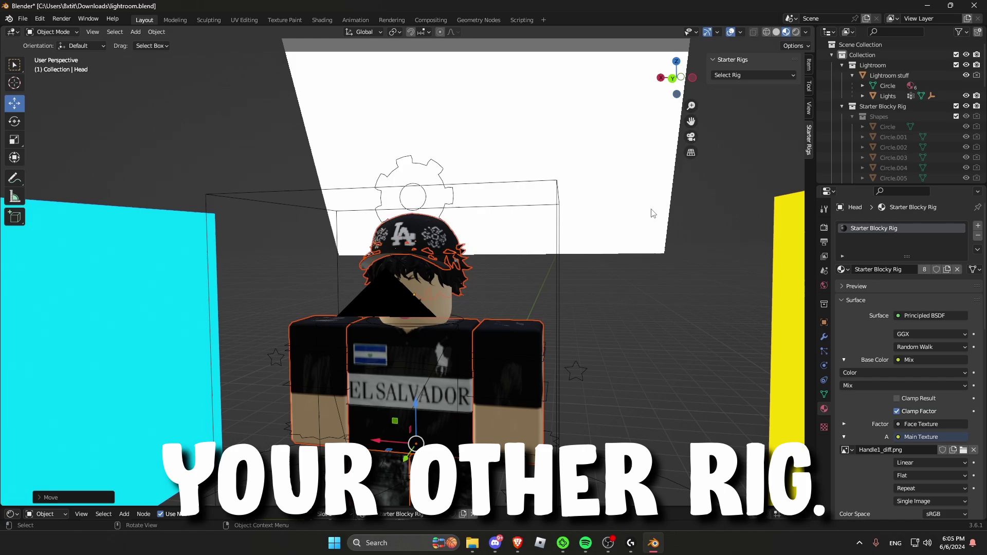
scroll(870, 135, down, 10)
Step: Delete the six extra imported body objects and select the Blocky Rig armature
click(872, 122)
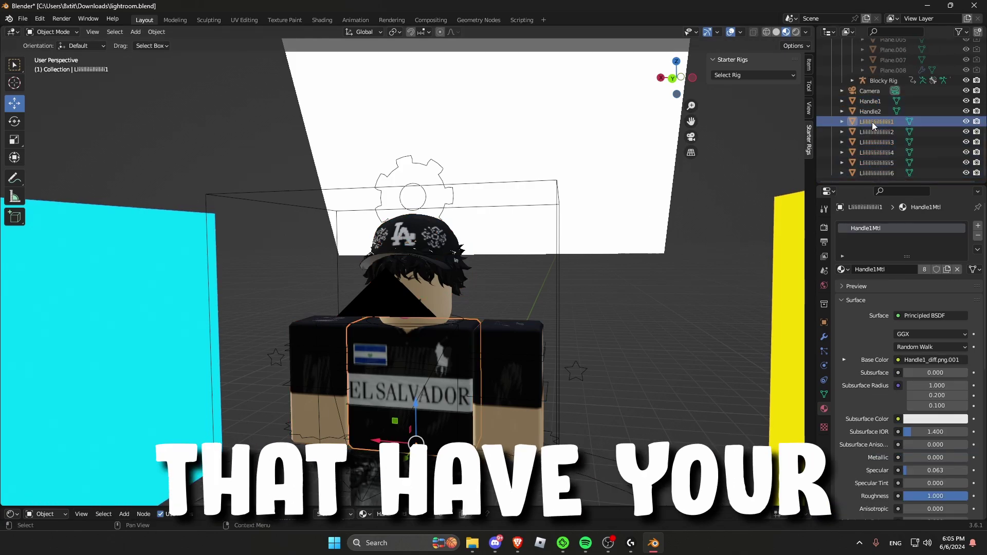
scroll(868, 144, down, 1)
shift+click(862, 168)
key(x)
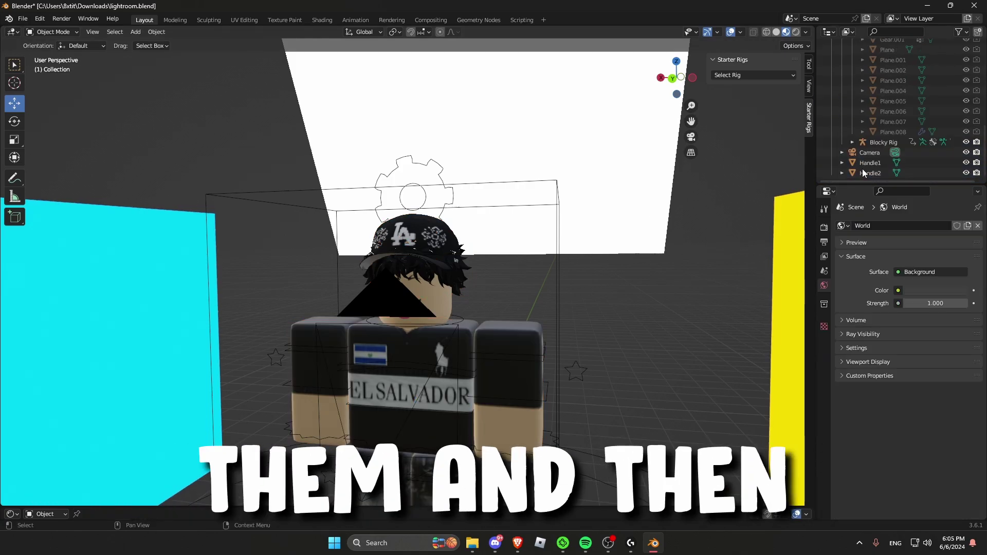
middle_drag(760, 192, 643, 220)
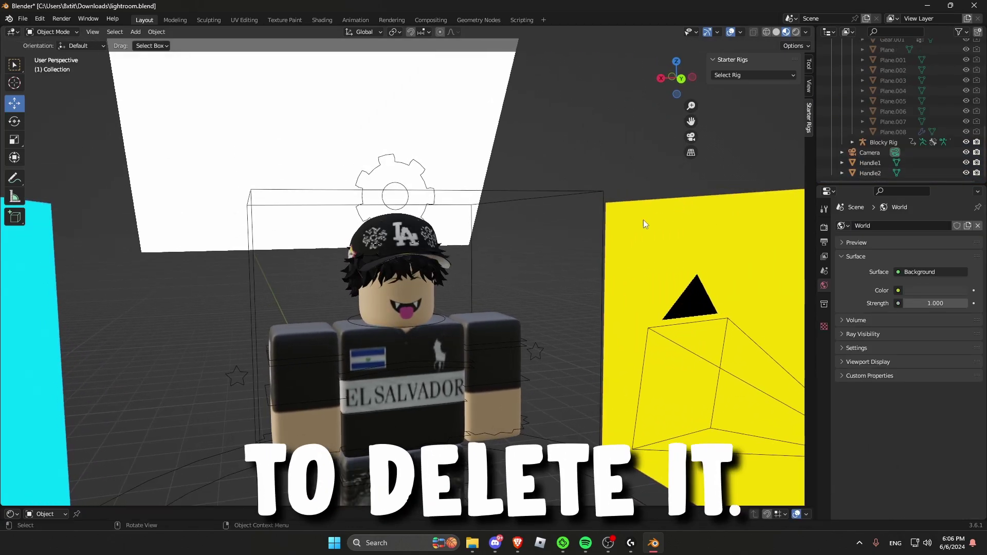
click(464, 260)
middle_drag(465, 260, 442, 185)
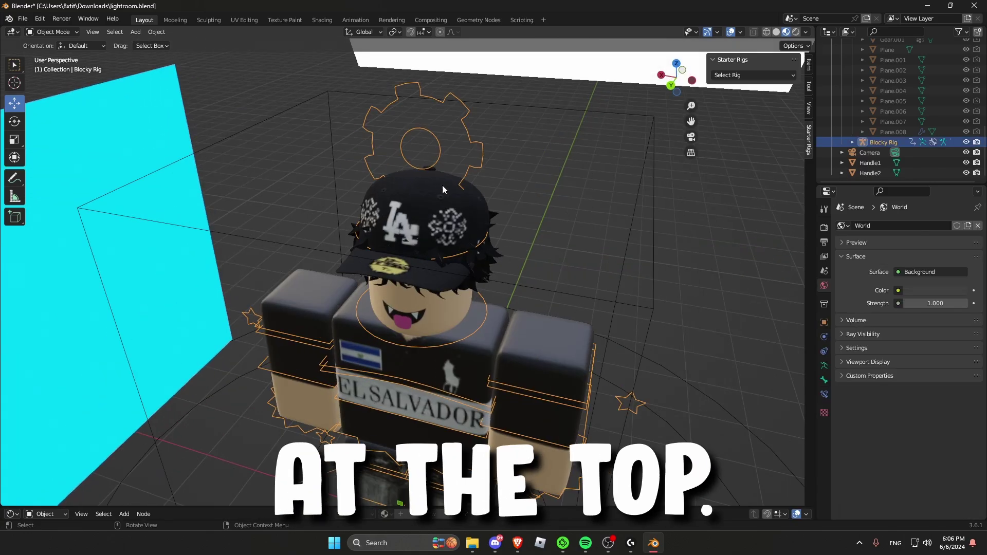
middle_drag(465, 97, 470, 122)
Step: Switch the rig into Pose Mode and test-rotate the upper torso bone, then cancel
click(54, 32)
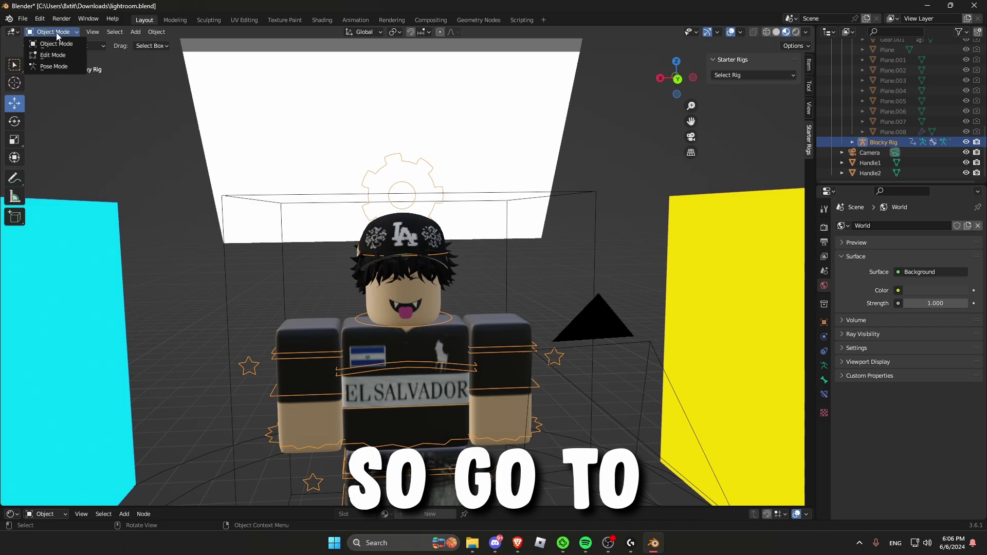
click(53, 64)
scroll(435, 213, down, 2)
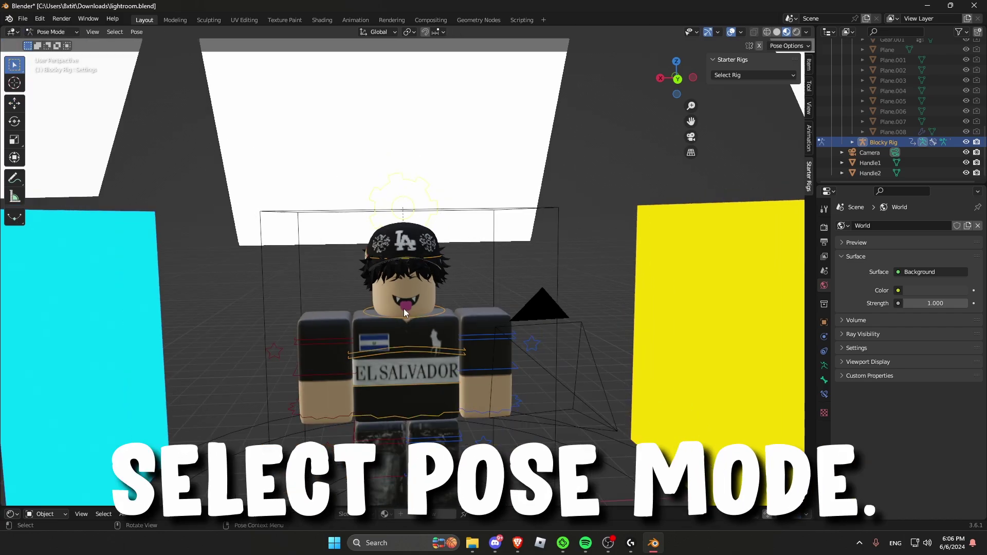
click(418, 348)
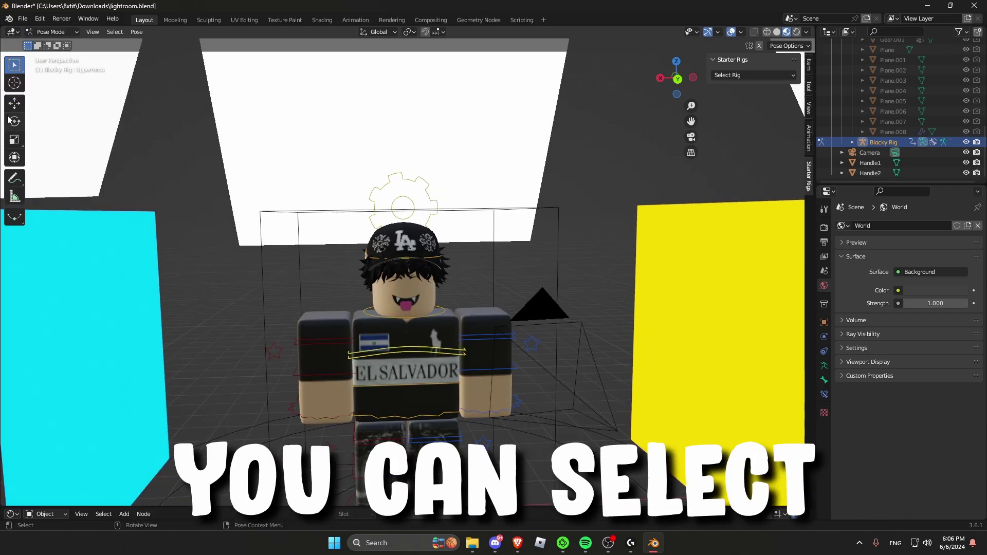
drag(388, 352, 575, 190)
key(Escape)
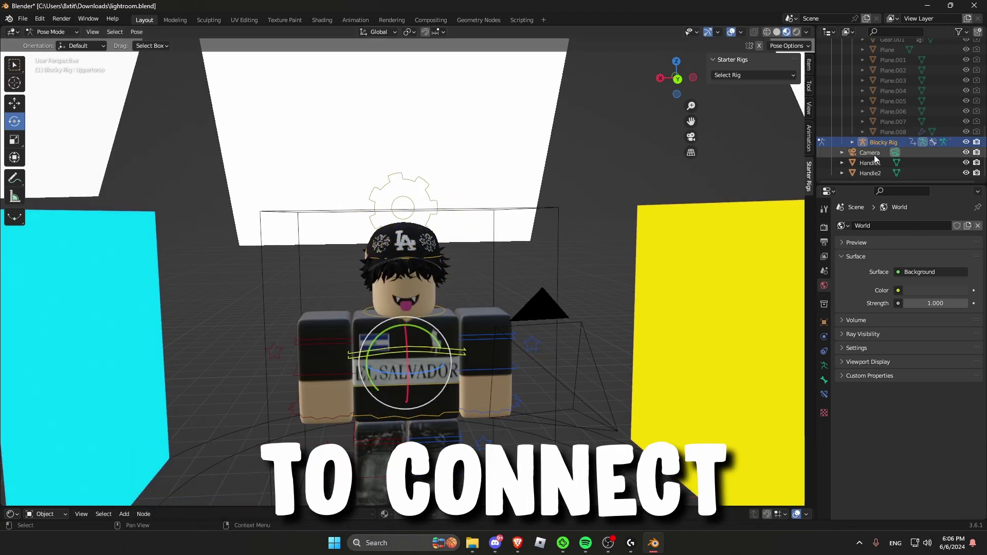
Step: Parent the Handle1 and Handle2 accessories to the rig's head bone with Ctrl+P > Bone
click(868, 163)
ctrl+click(863, 173)
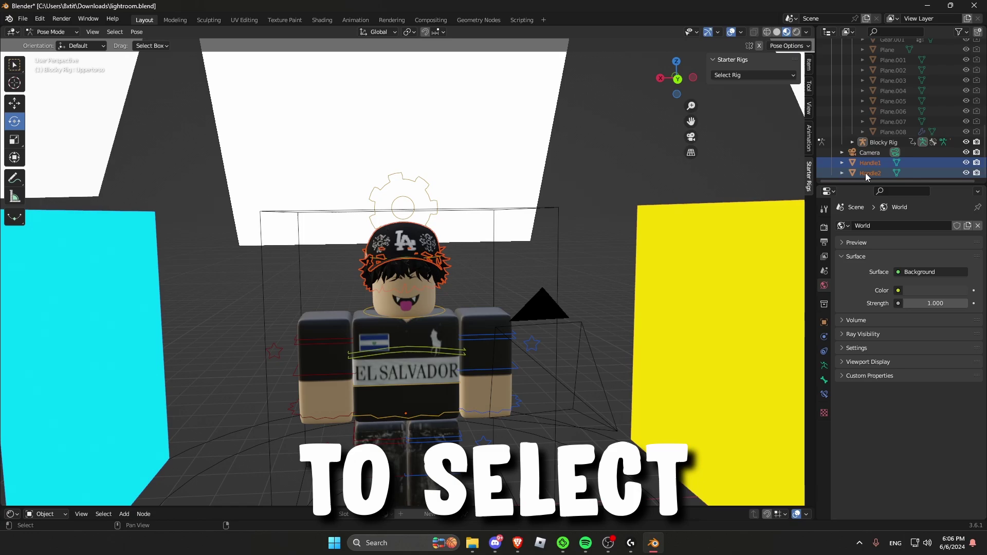
scroll(439, 252, up, 3)
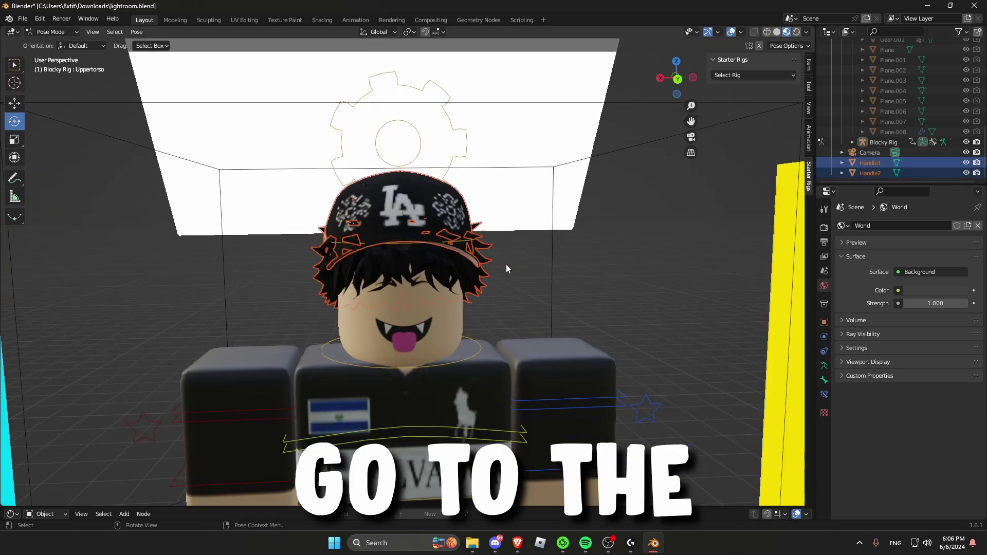
middle_drag(506, 264, 587, 302)
scroll(337, 272, up, 1)
click(330, 274)
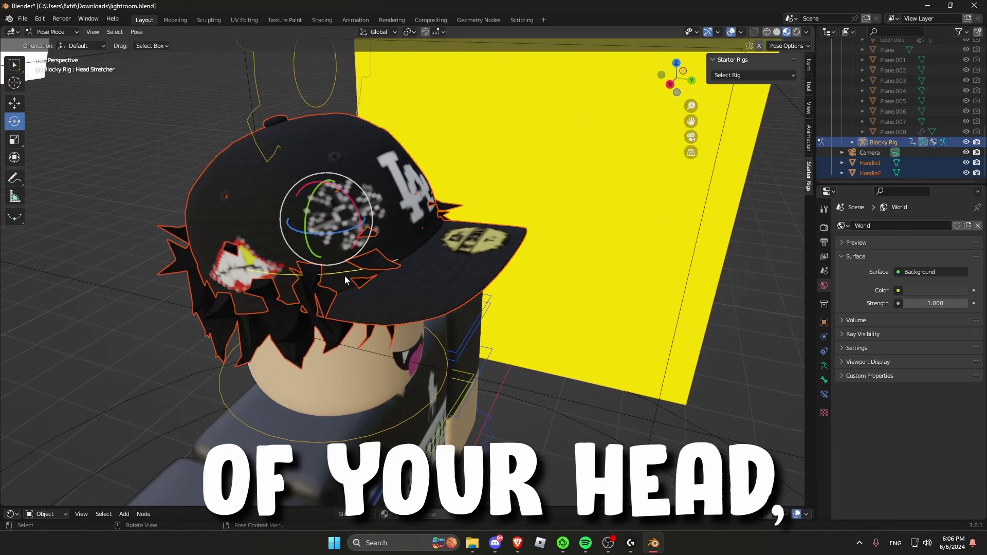
middle_drag(344, 276, 360, 251)
key(ctrl+p)
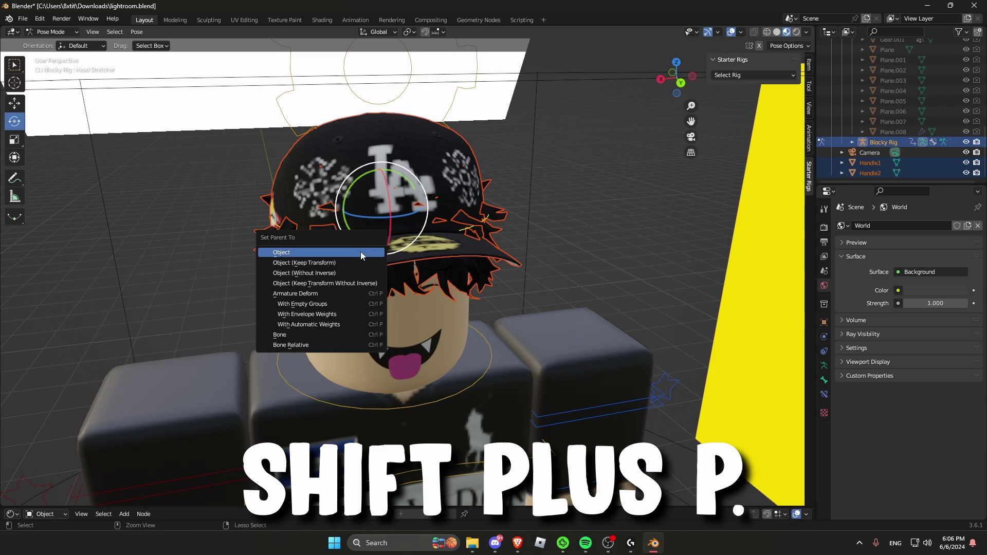
click(303, 335)
Step: Test the hat and hair attachment by rotating the Head bone, then cancel
middle_drag(319, 329, 433, 339)
click(434, 339)
key(r)
key(r)
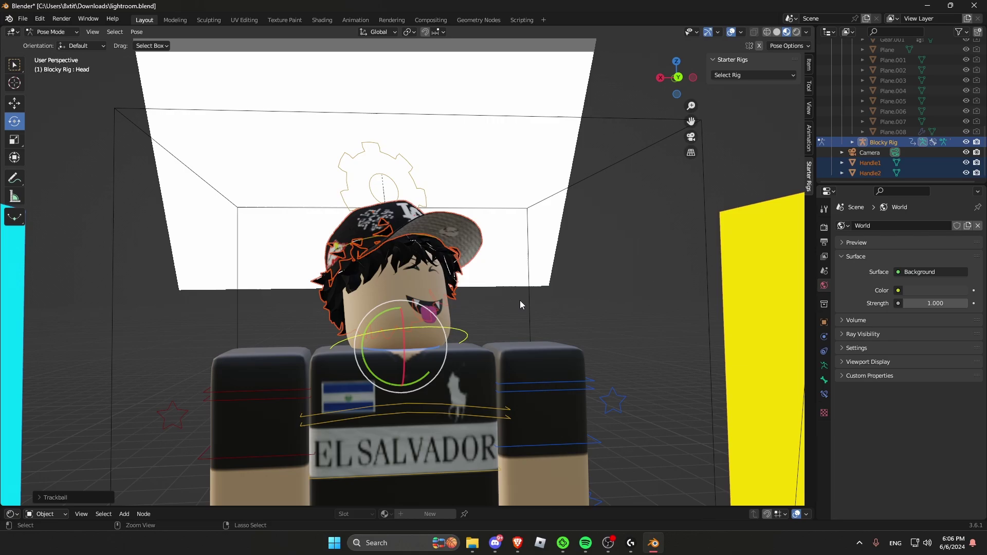
right_click(552, 288)
scroll(552, 287, down, 6)
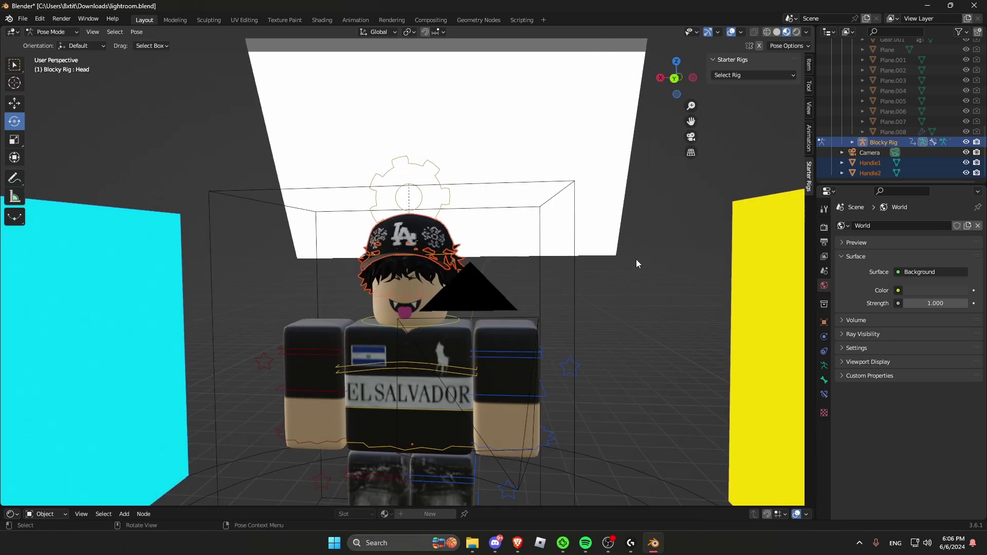
Step: Back in Object Mode, start a Wavefront (.obj) import and browse to the diamond sword folder
click(51, 32)
click(51, 44)
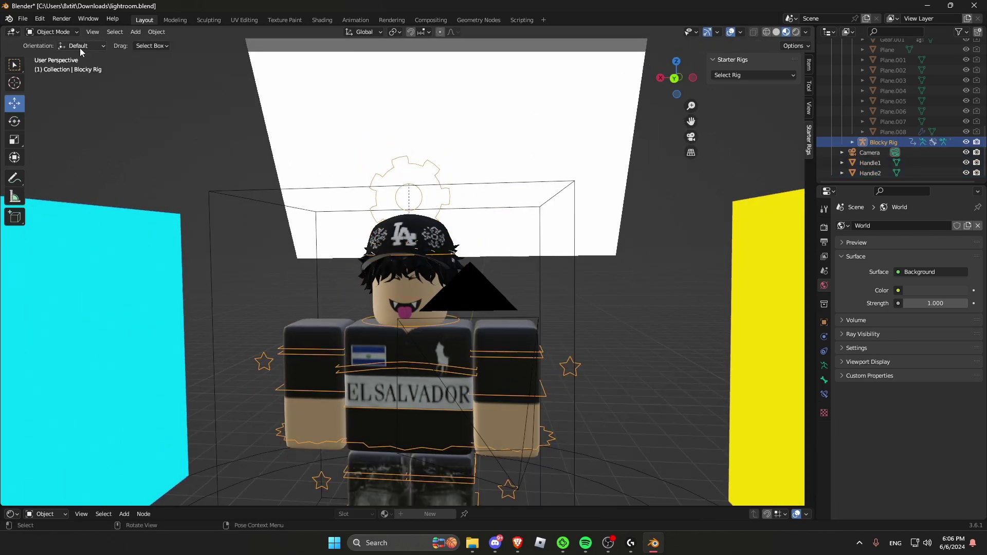
click(263, 200)
click(169, 125)
middle_drag(170, 125, 216, 152)
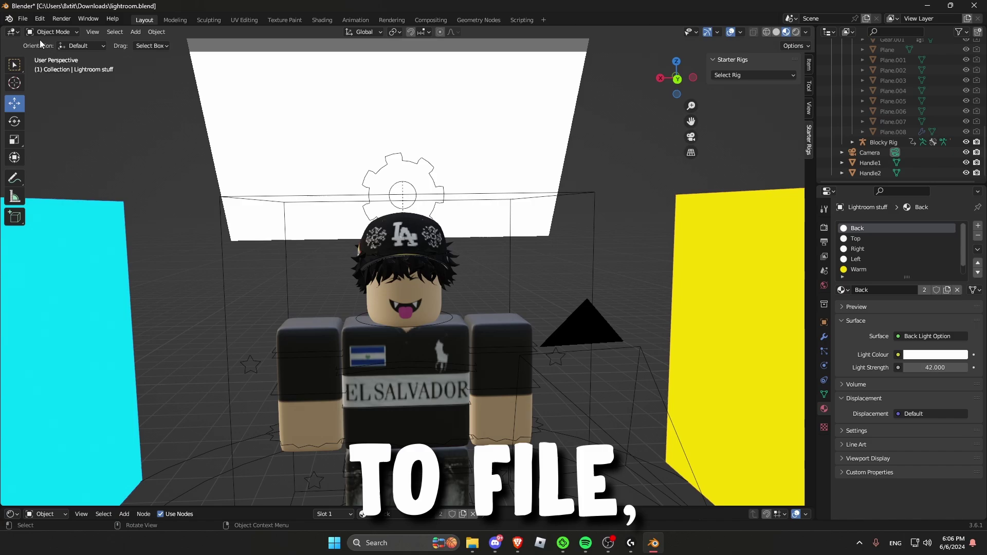
click(23, 18)
mouse_move(66, 157)
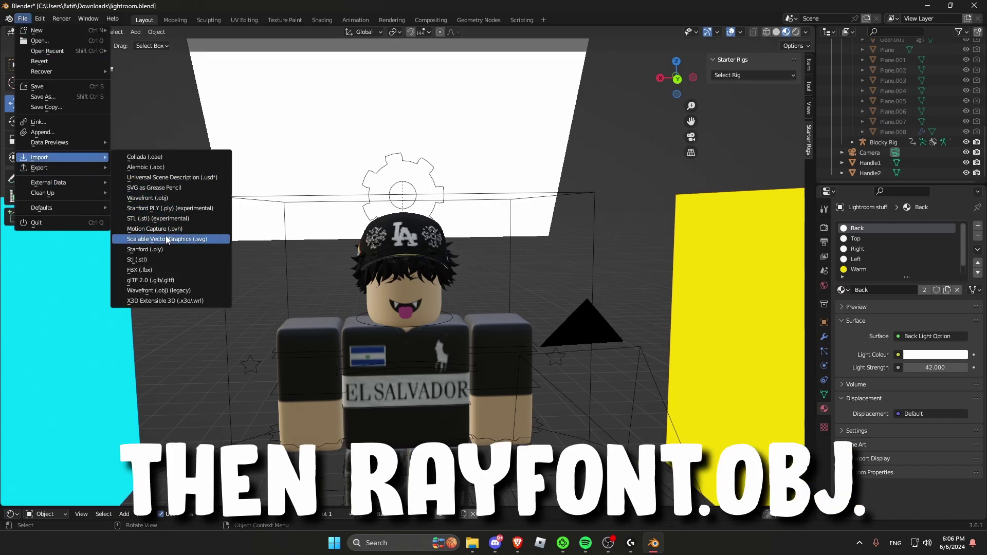
click(163, 199)
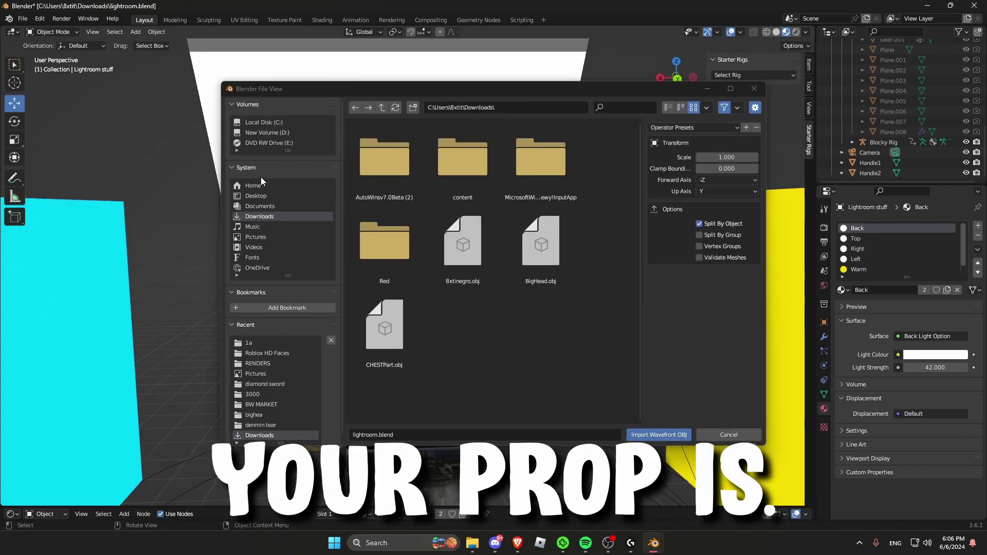
click(264, 384)
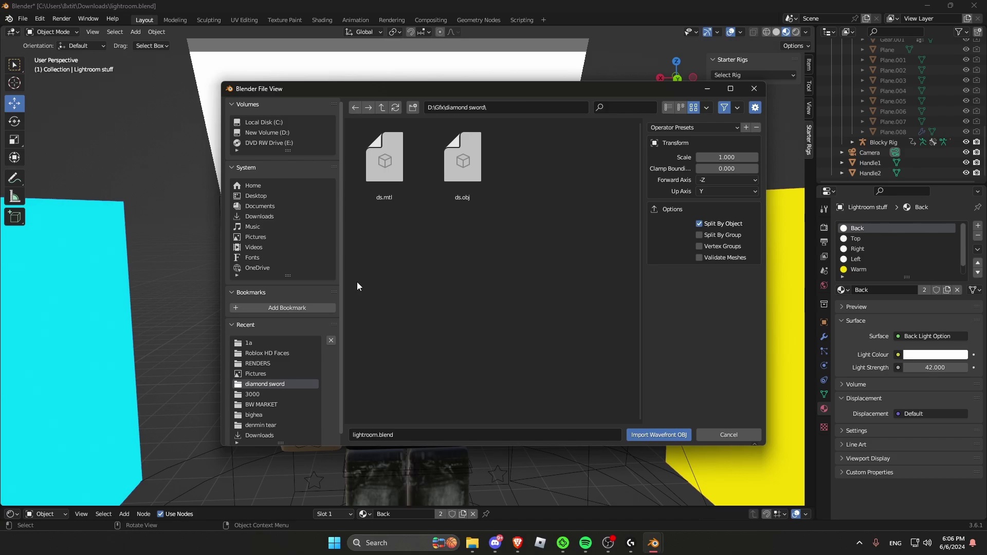
Step: Import ds.obj and move the sword beside the character's hand
click(652, 434)
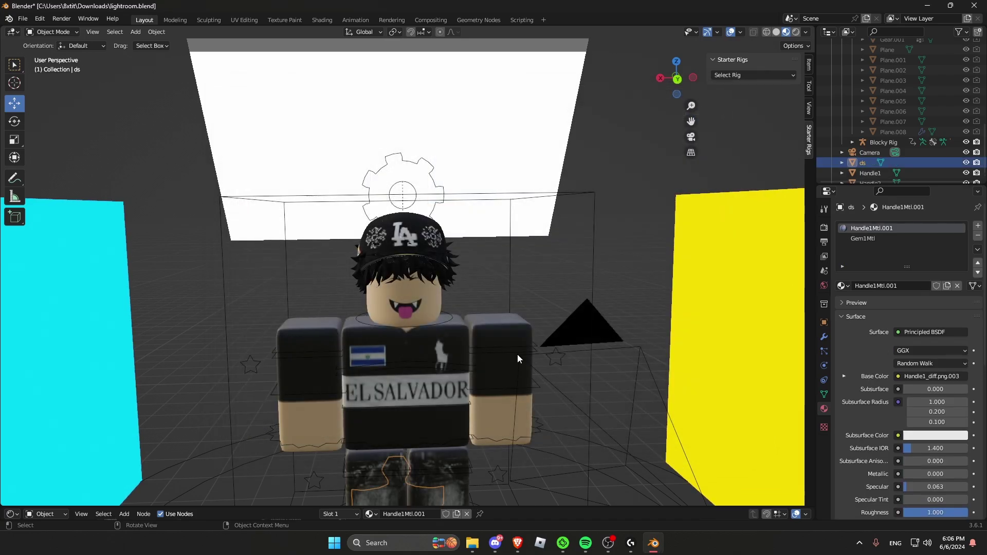
middle_drag(517, 354, 396, 391)
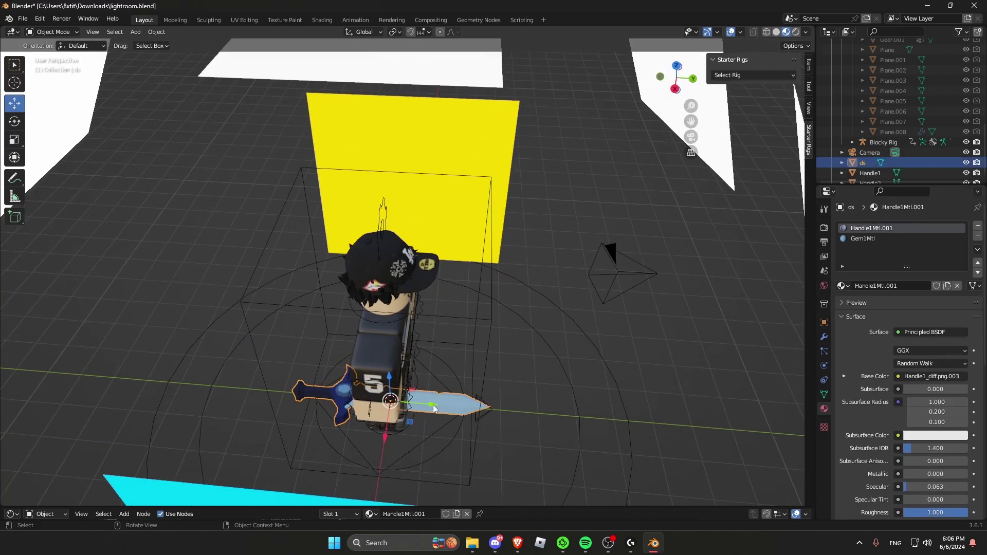
key(g)
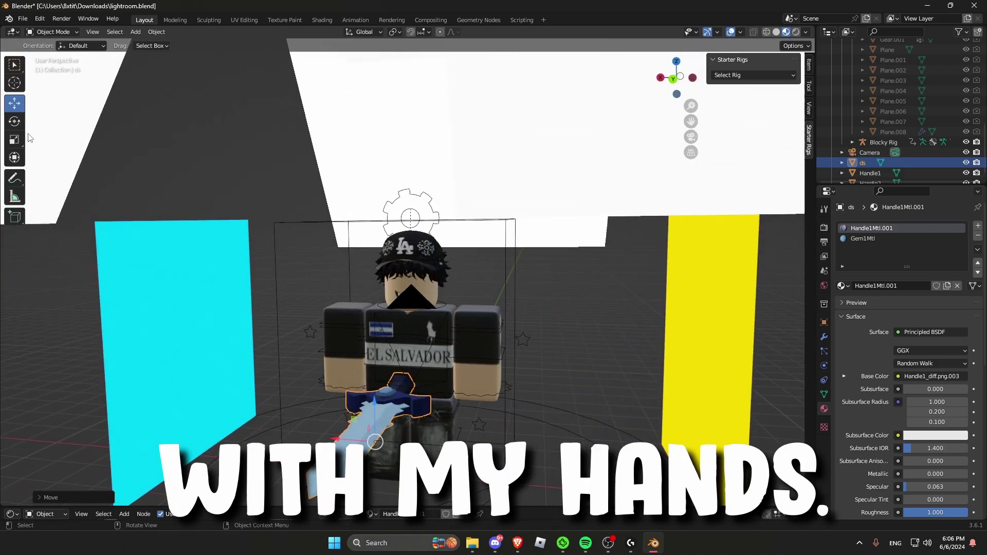
click(14, 139)
middle_drag(29, 148, 449, 316)
Step: Resize the sword and rotate it 80 degrees
drag(565, 351, 561, 355)
middle_drag(562, 355, 287, 208)
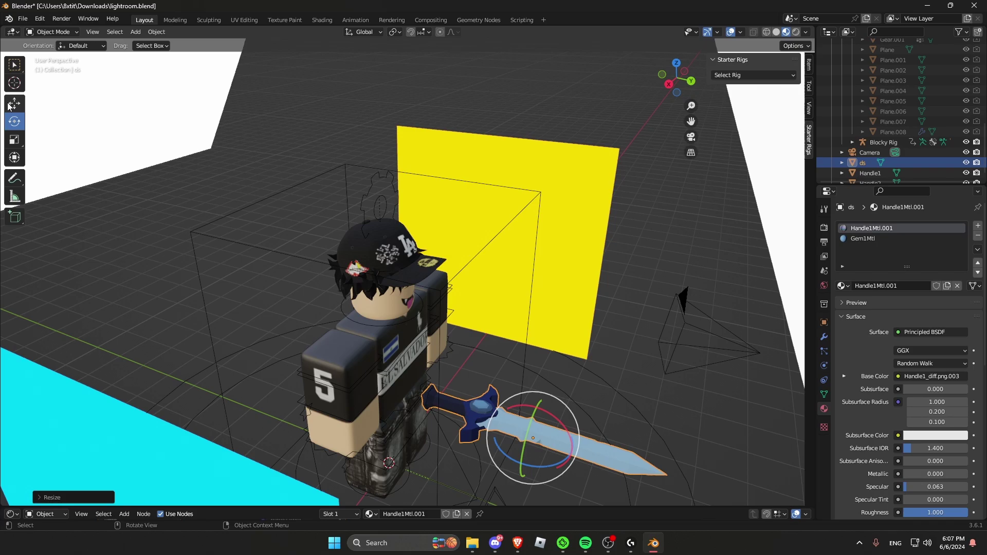
drag(526, 437, 523, 484)
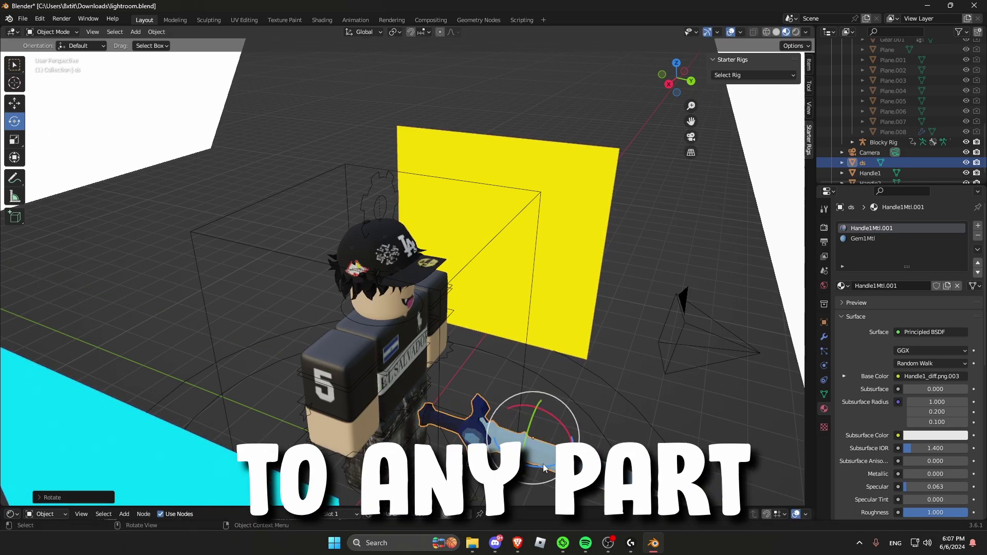
click(14, 103)
Step: Slide the sword down, left and along Y until it sits in the character's hand
drag(552, 454, 466, 462)
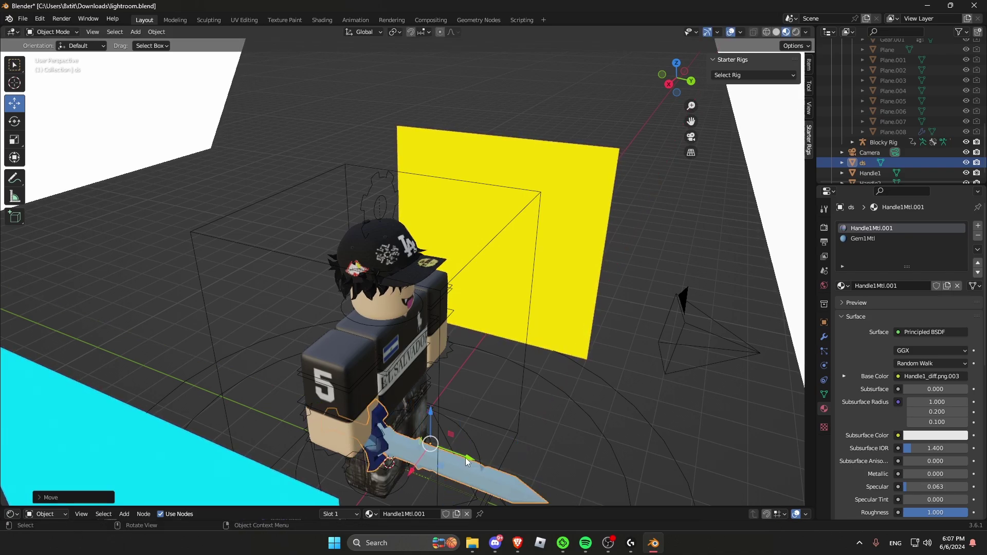
middle_drag(444, 445, 332, 437)
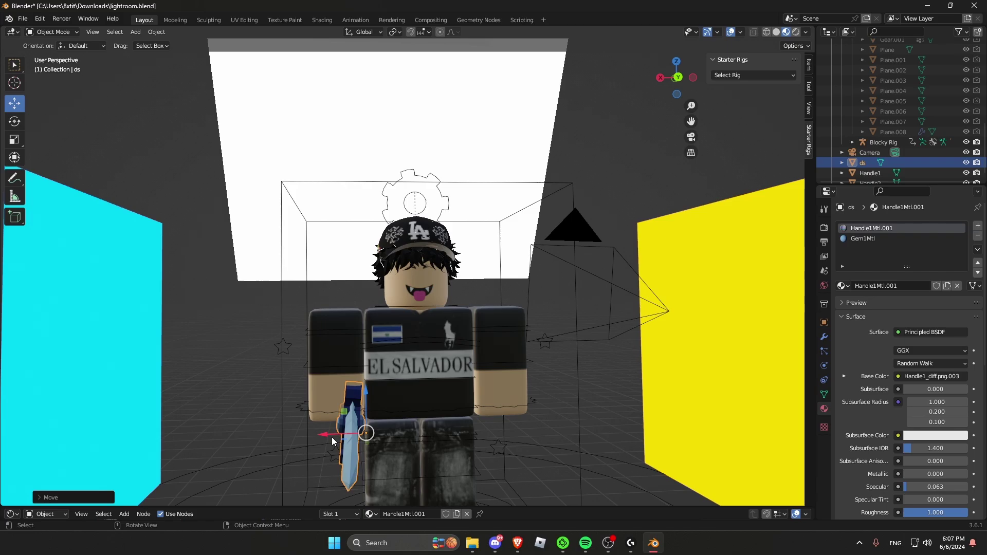
drag(332, 437, 321, 437)
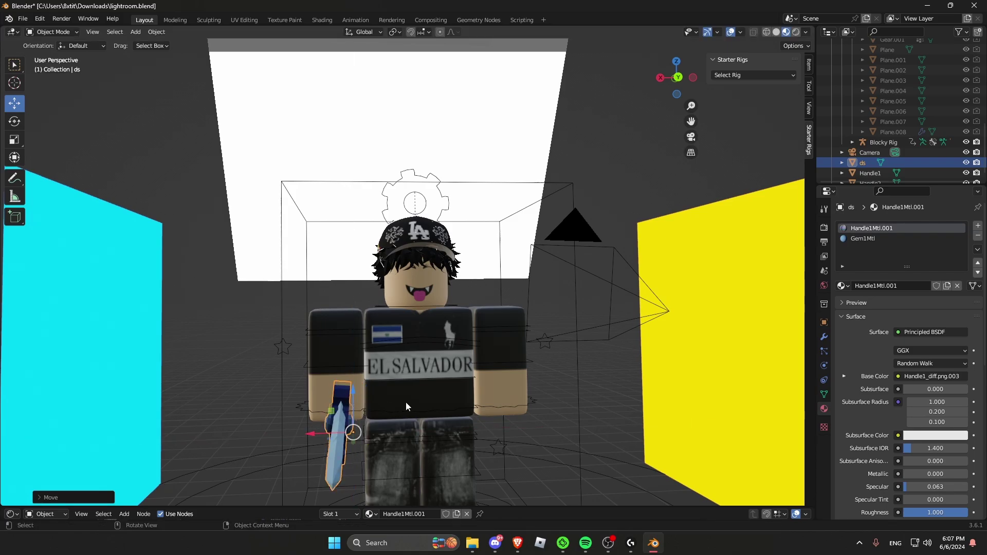
middle_drag(406, 402, 425, 439)
drag(438, 451, 327, 437)
click(263, 406)
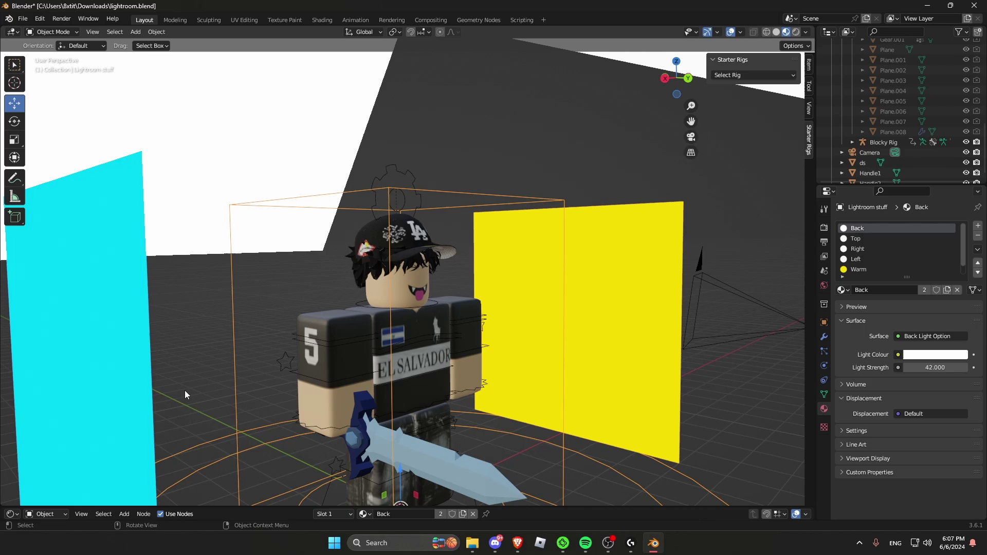
middle_drag(346, 339, 427, 411)
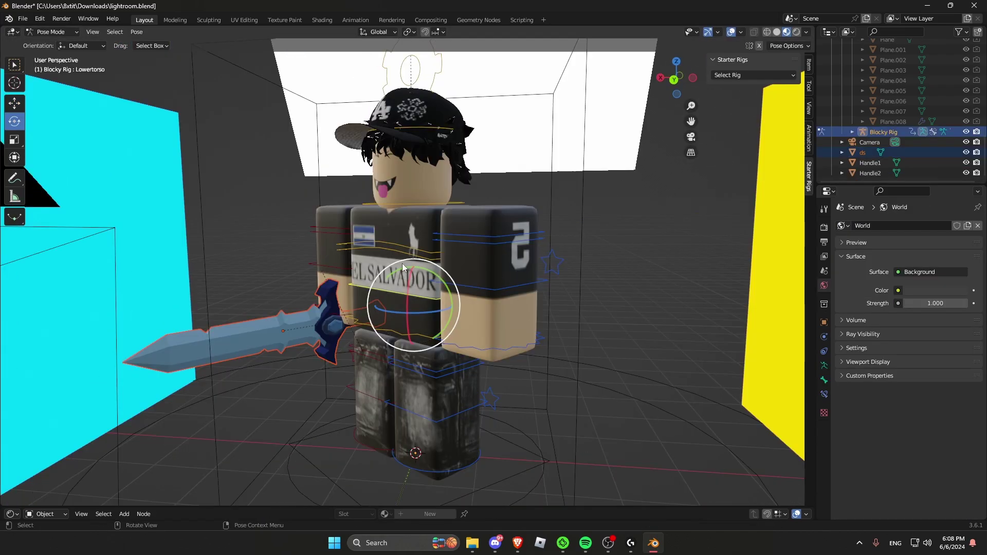
Step: Through the camera view, rotate the left lower arm and left upper leg bones
key(KP_0)
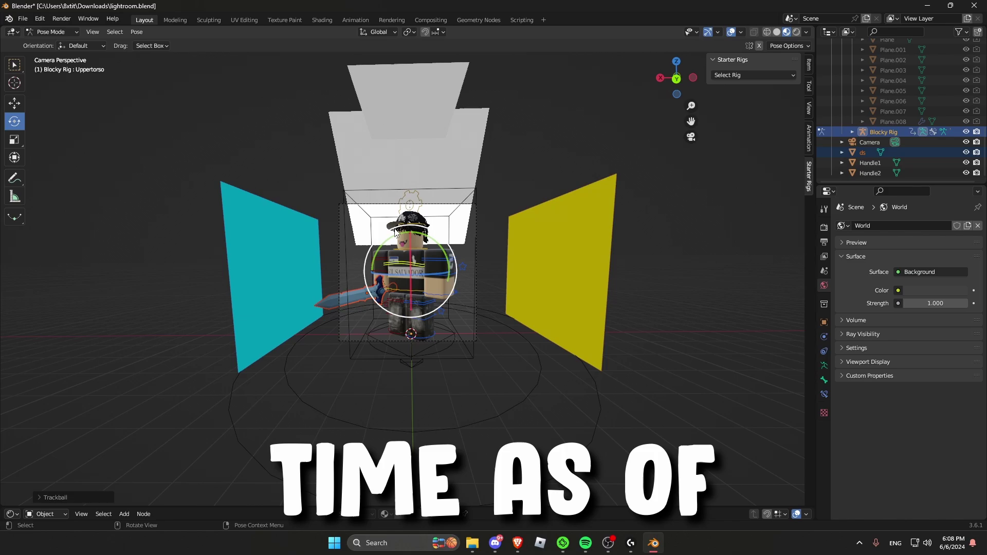
click(437, 257)
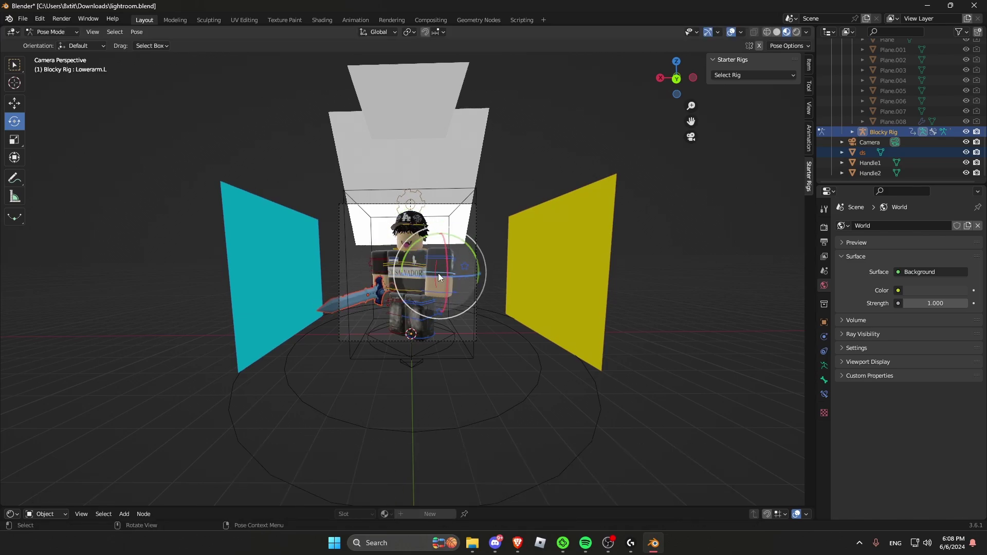
click(462, 216)
key(r)
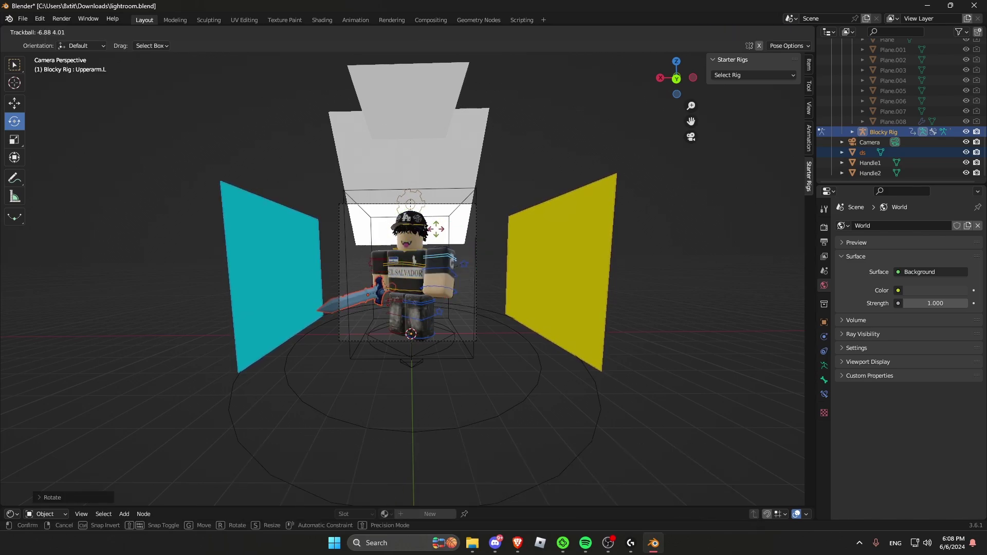
click(452, 222)
click(419, 308)
key(r)
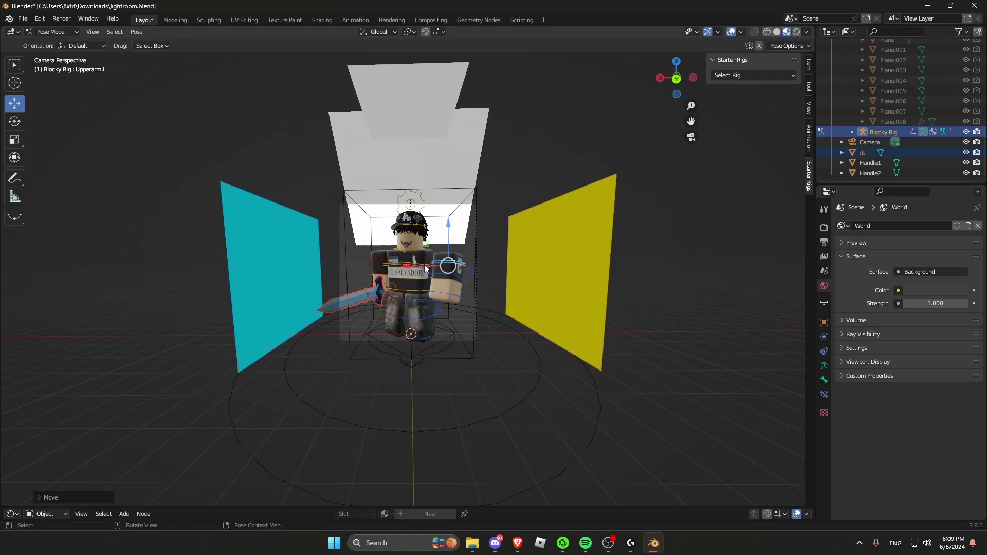
Step: Rotate the upper torso bone and try adjusting the right upper arm and left hand
click(415, 259)
key(r)
key(r)
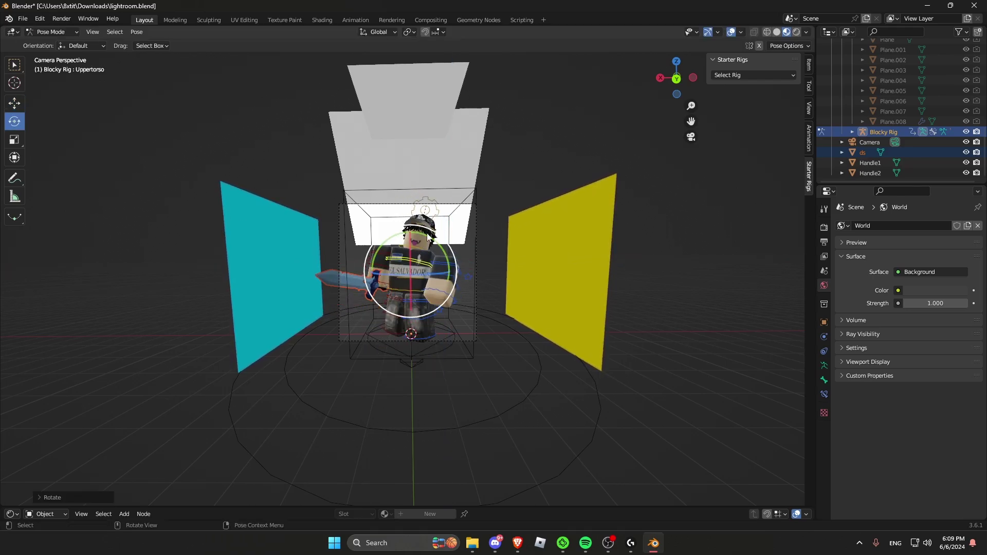
click(438, 252)
click(383, 280)
key(r)
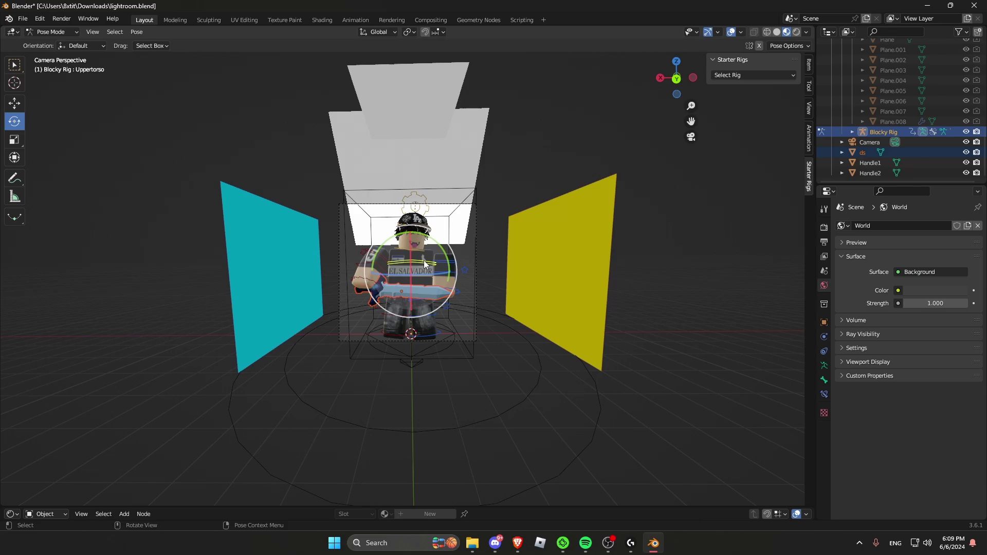
click(458, 274)
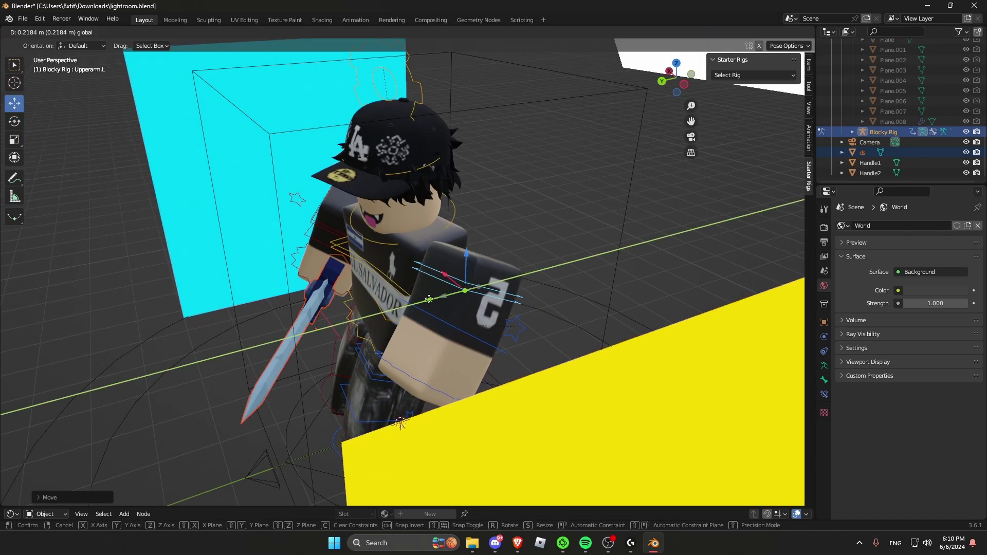
right_click(456, 260)
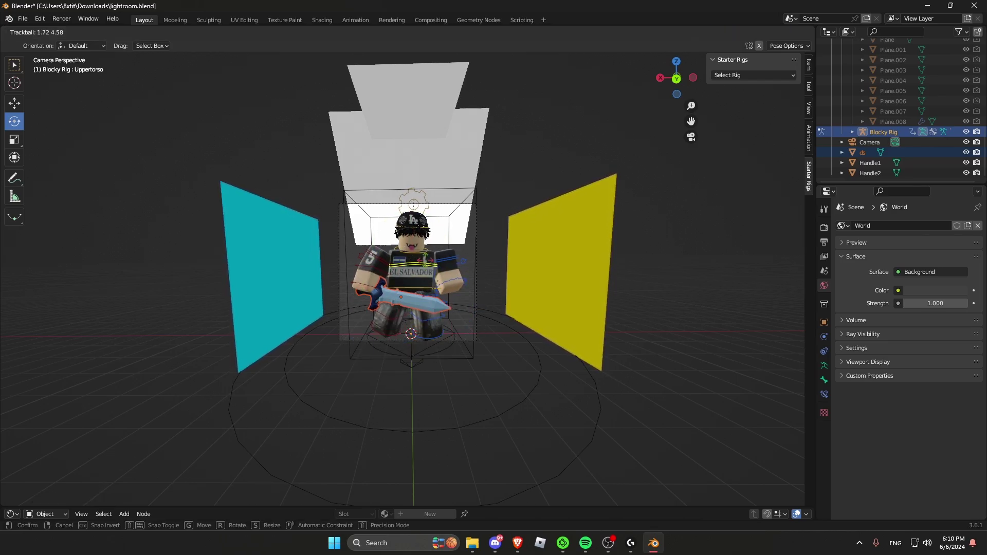
right_click(429, 241)
Step: Turn the head bone around the Z axis
click(429, 241)
click(419, 246)
key(r)
key(z)
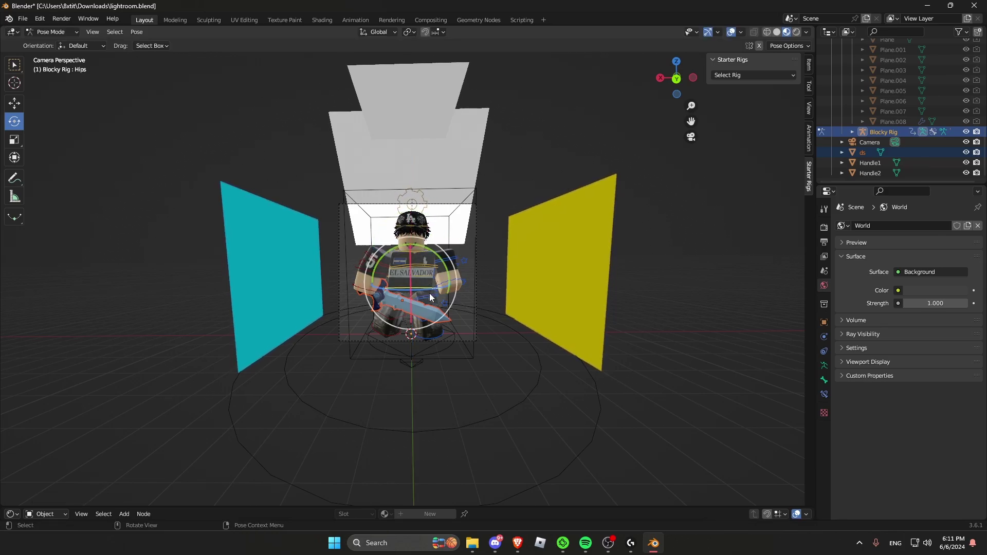
click(434, 253)
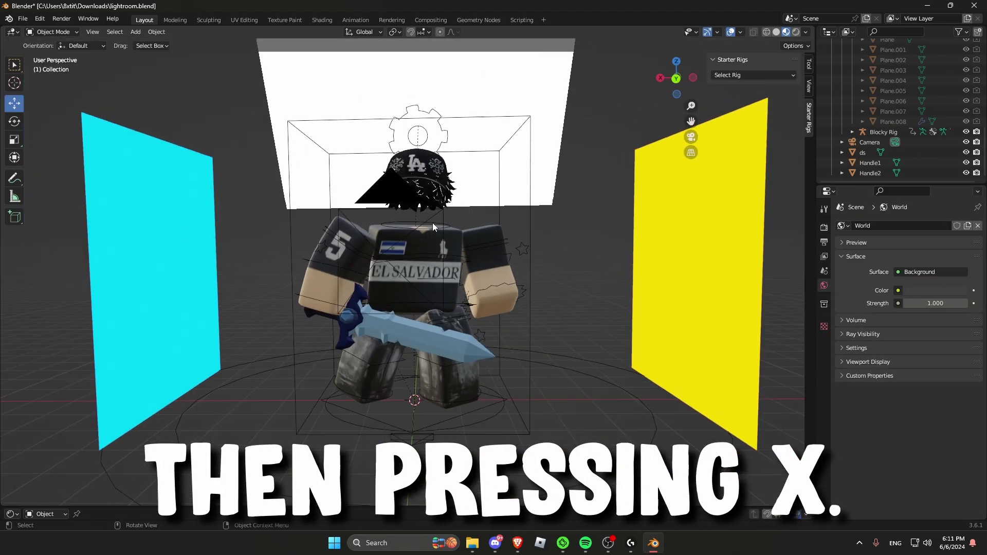
Step: View the scene through the camera and bring up View > Navigation
click(691, 136)
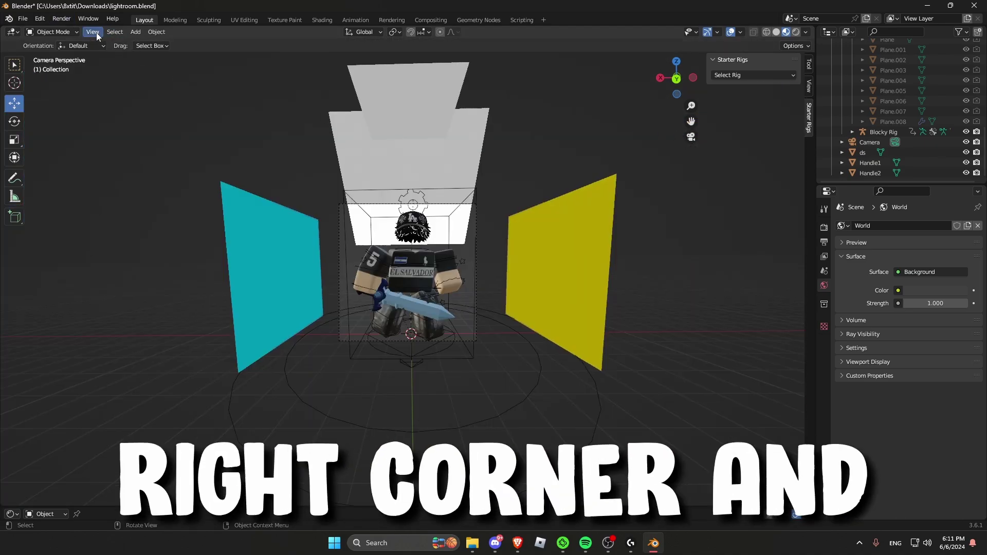
click(97, 33)
mouse_move(144, 171)
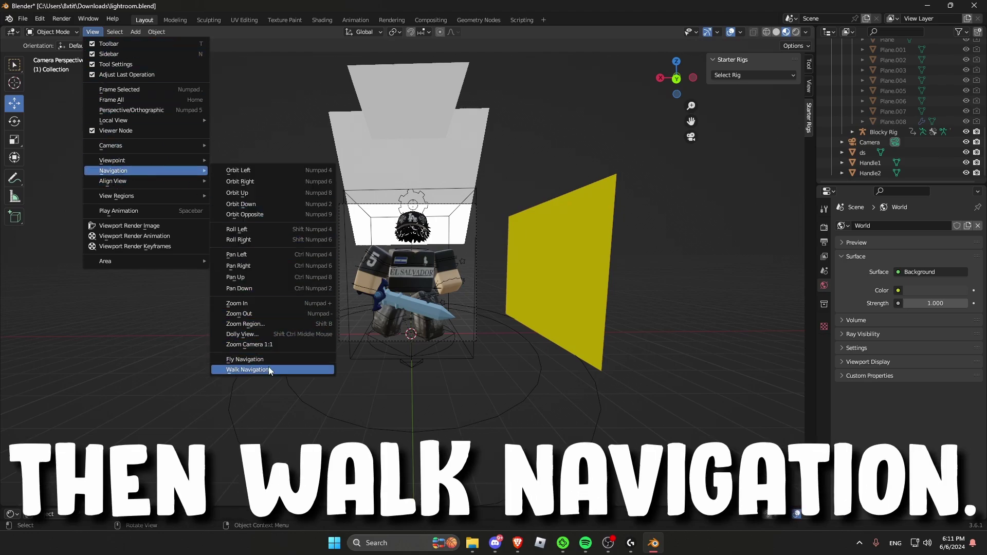
Step: Walk the camera forward and back with W/S to frame the rig between the cyan and yellow planes
click(247, 370)
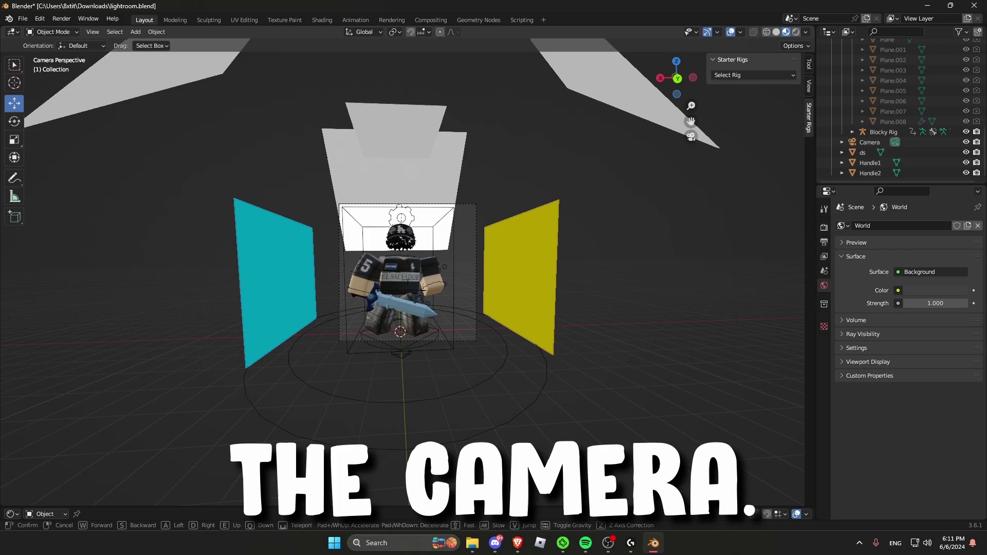
key(w)
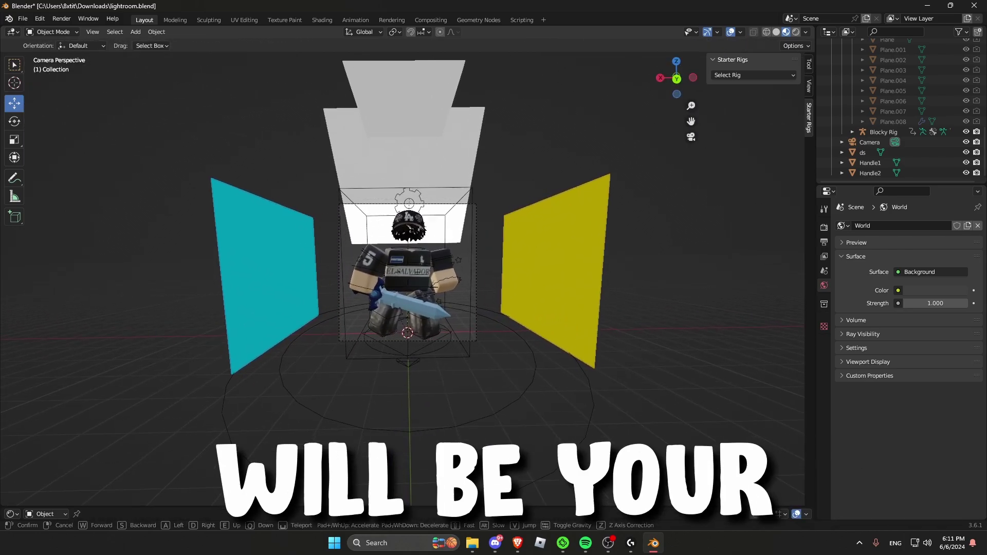
key(s)
key(w)
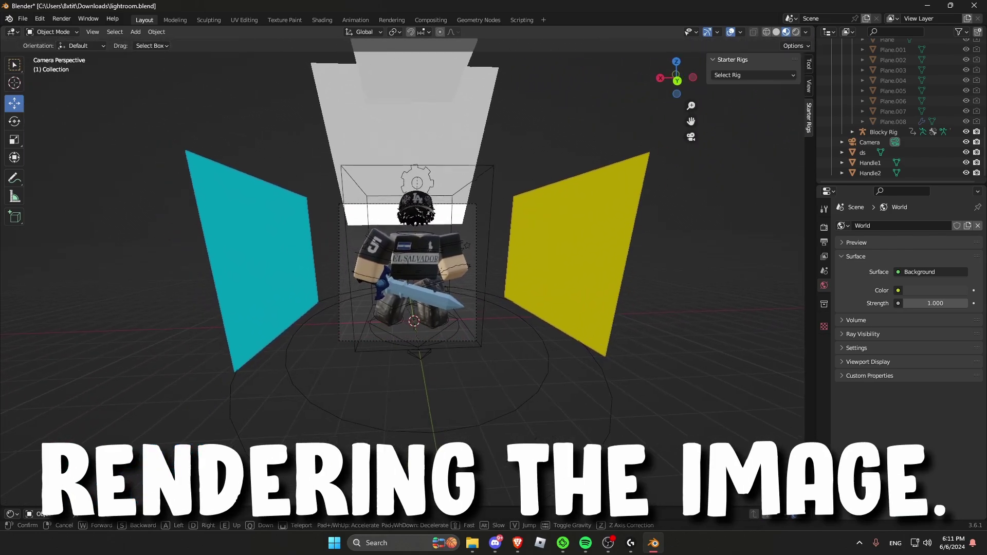
key(s)
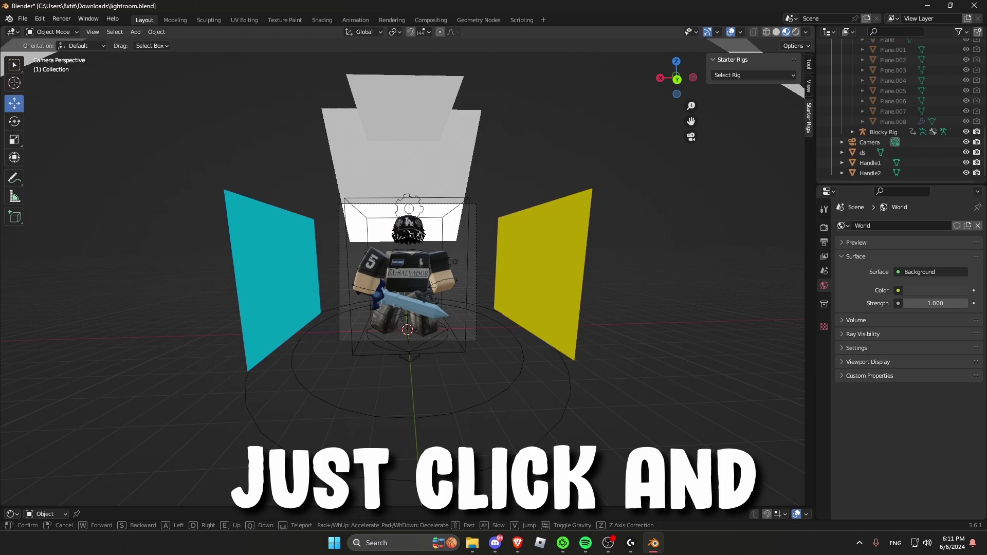
click(289, 346)
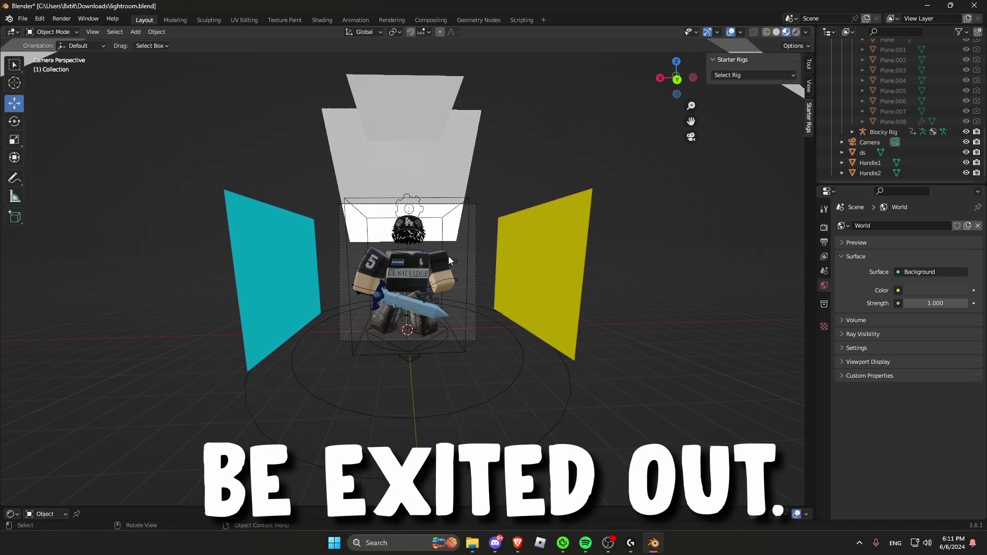
Step: Tweak the Blocky Rig's left upper arm rotation in Pose Mode, then return to Object Mode
click(445, 255)
click(53, 32)
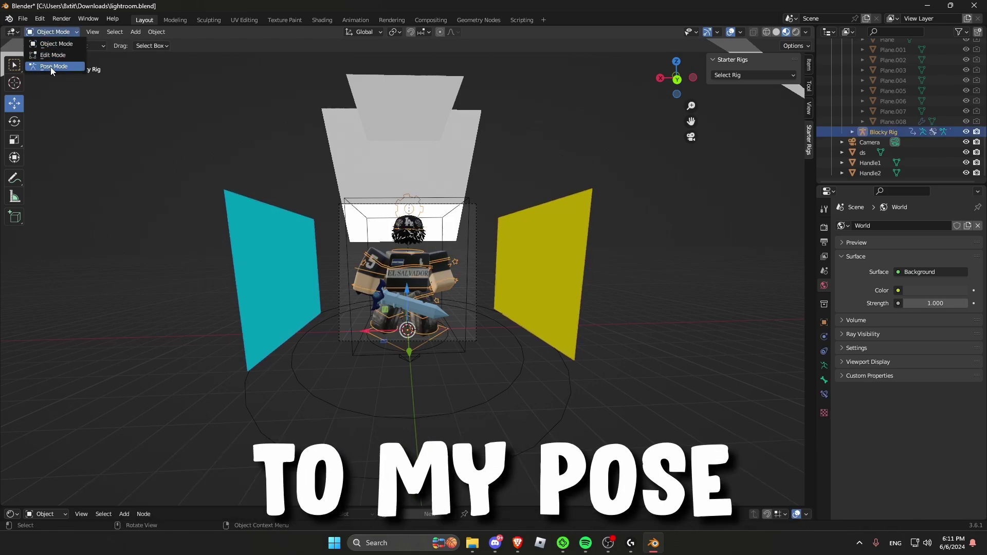
click(51, 67)
click(14, 121)
drag(437, 226, 445, 239)
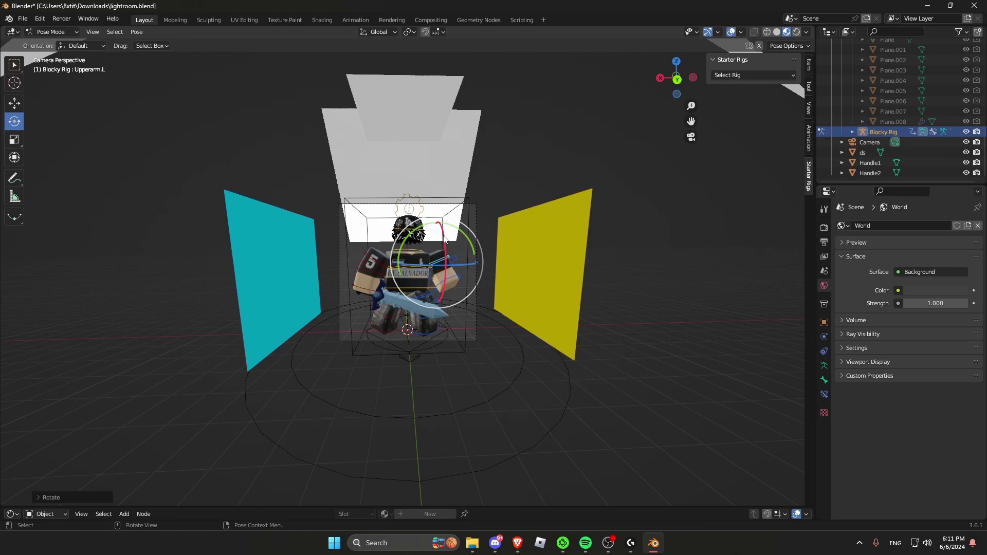
key(r)
key(r)
click(488, 263)
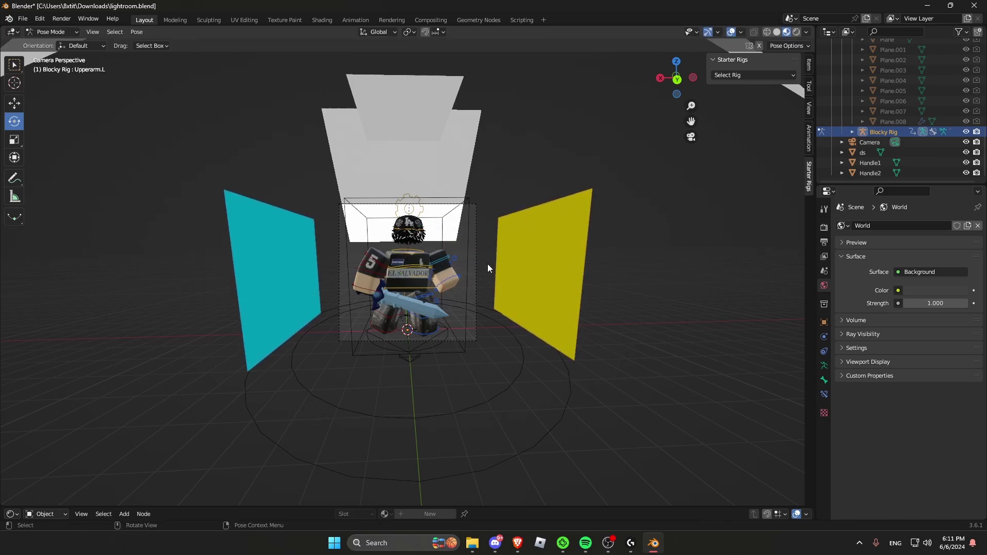
click(56, 44)
key(alt+a)
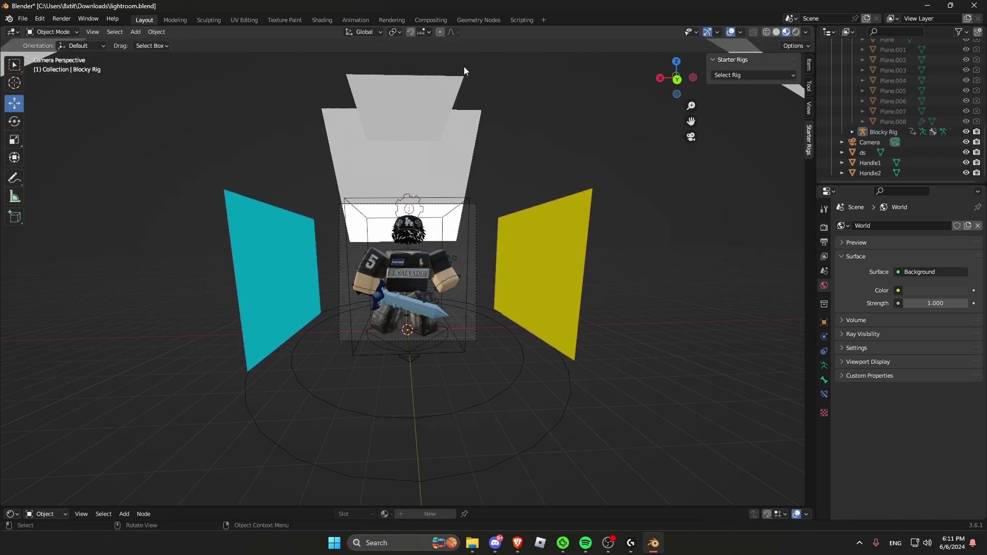
Step: Switch the viewport to Rendered shading and scroll the Outliner to the top
click(783, 32)
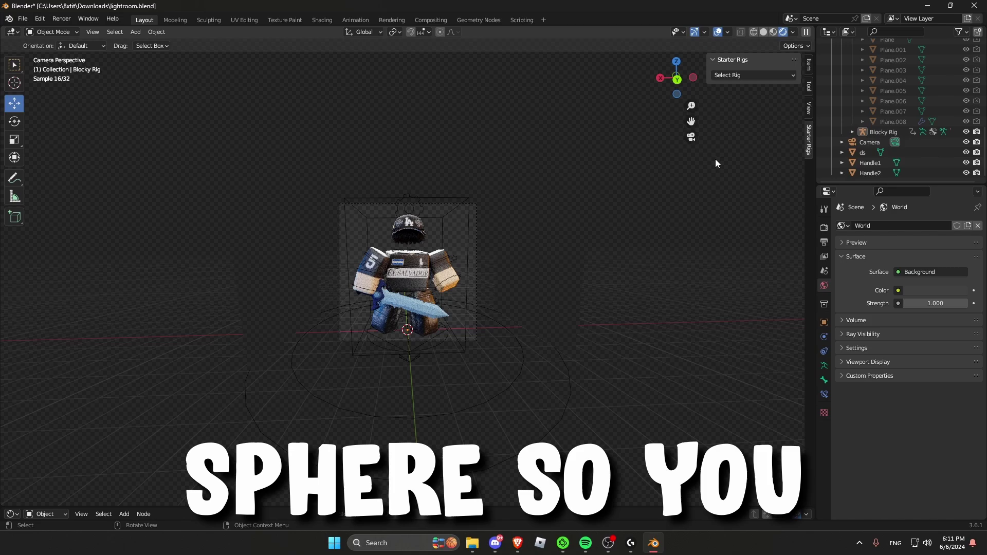
scroll(884, 114, up, 2)
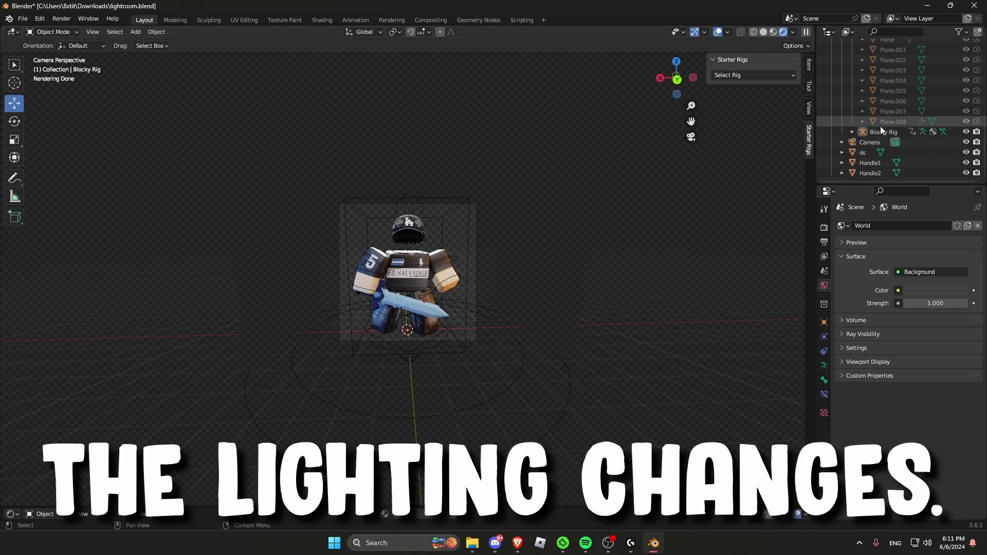
scroll(868, 129, up, 8)
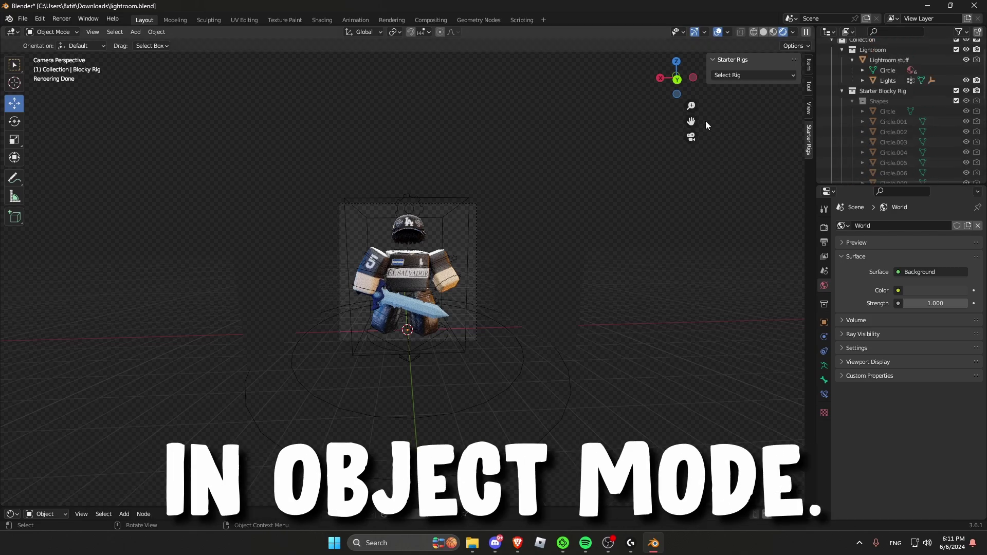
scroll(922, 78, up, 2)
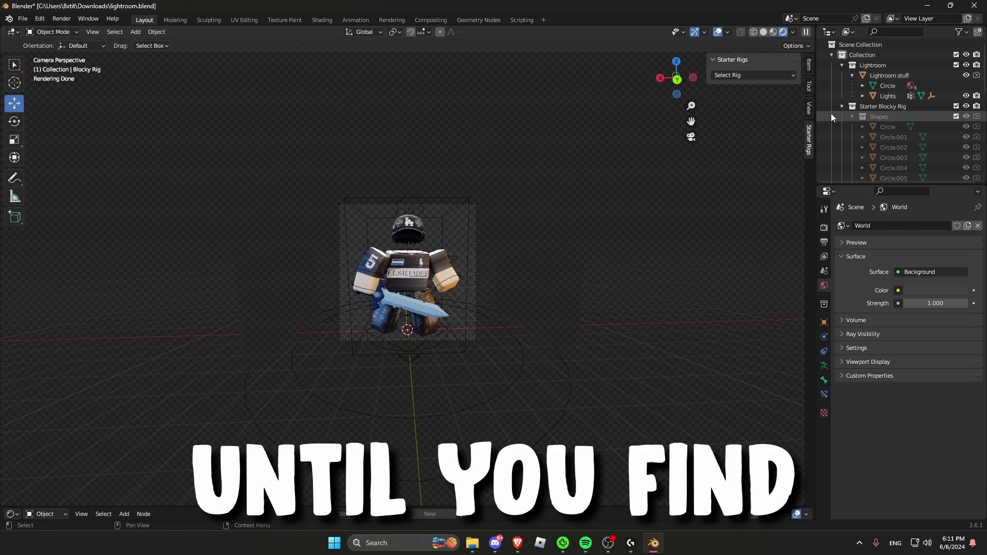
Step: Expand Plane.001 and step through the Back, Top, Left and Right light materials
scroll(912, 106, down, 2)
click(873, 96)
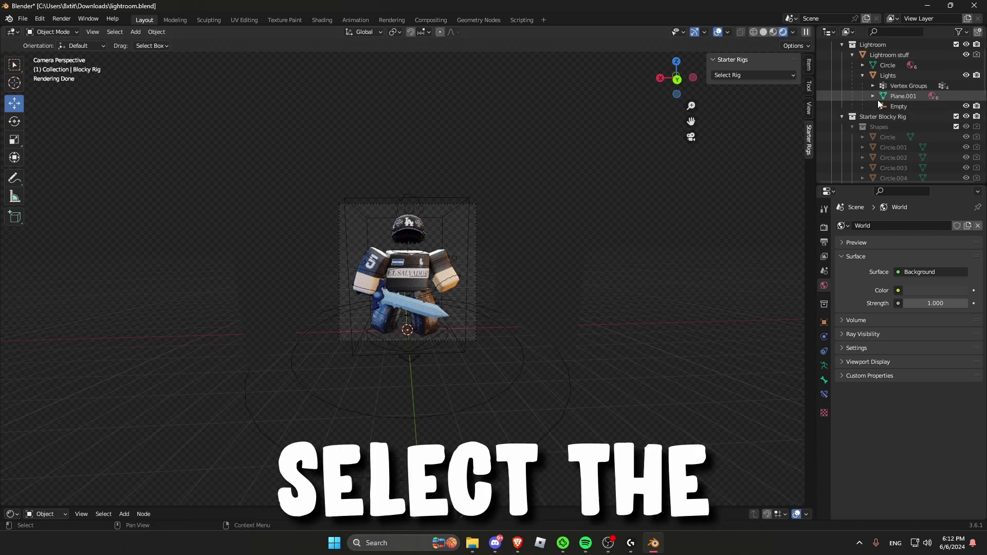
click(906, 106)
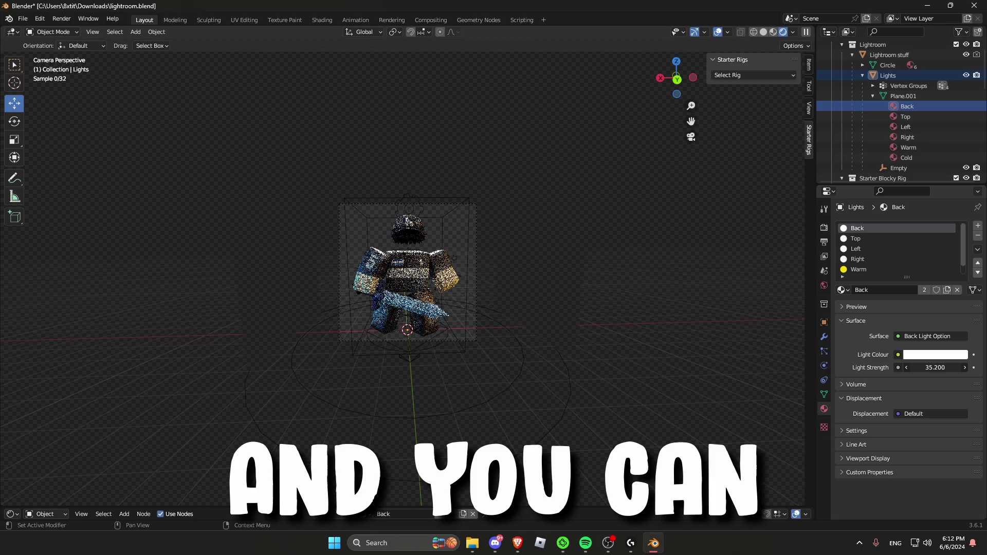
click(905, 116)
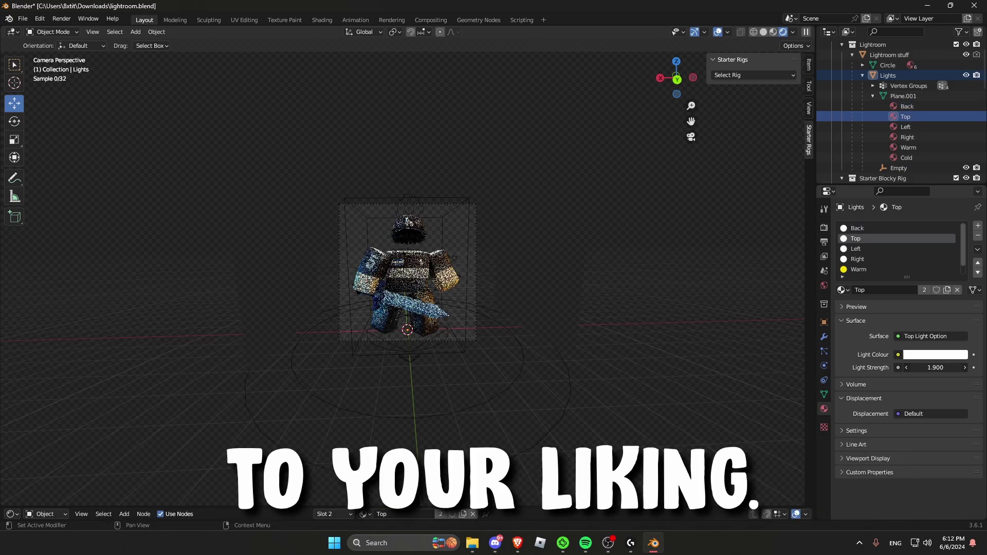
click(905, 127)
click(907, 137)
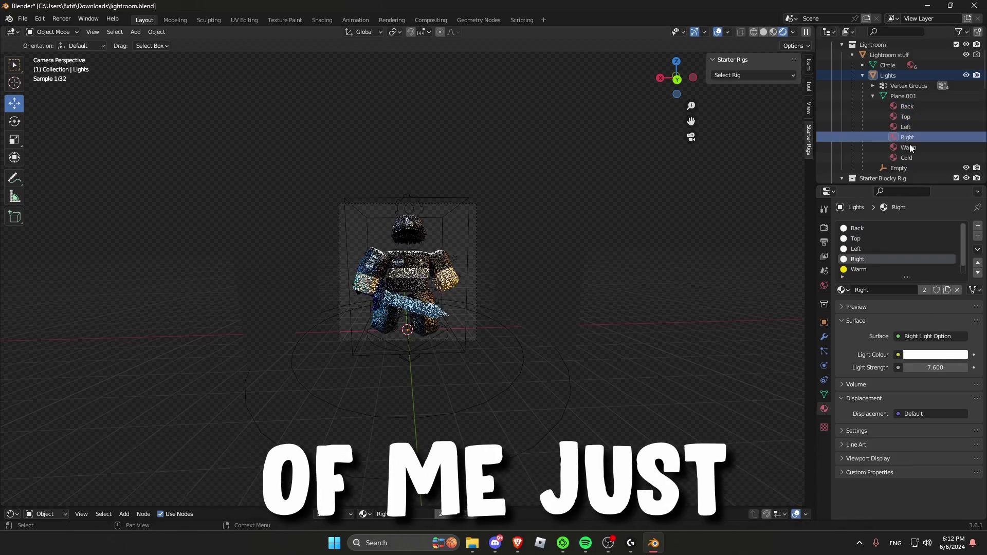
double_click(936, 368)
Step: Set the Cold and Warm light colours to grey 606161 via hex entry
click(905, 157)
click(935, 355)
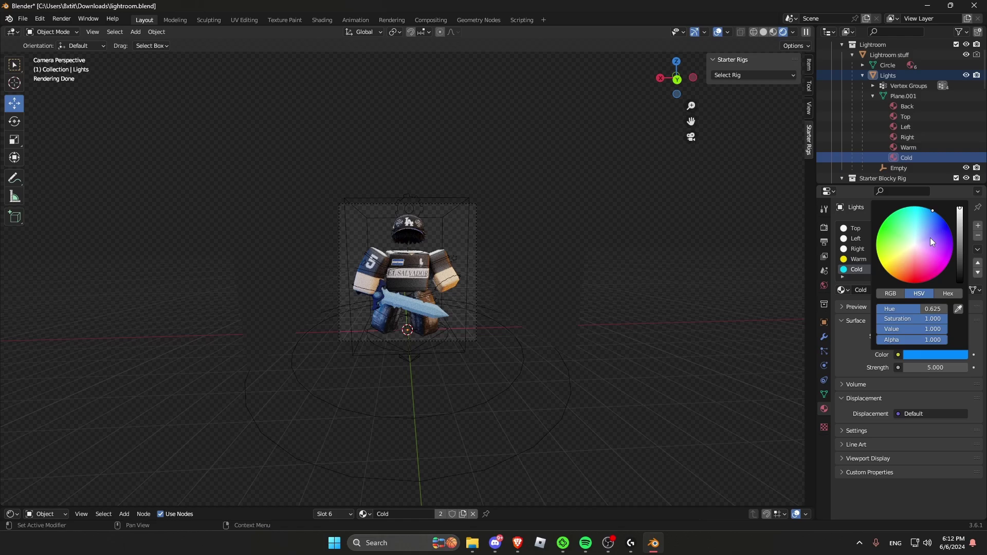
scroll(929, 238, down, 15)
click(914, 246)
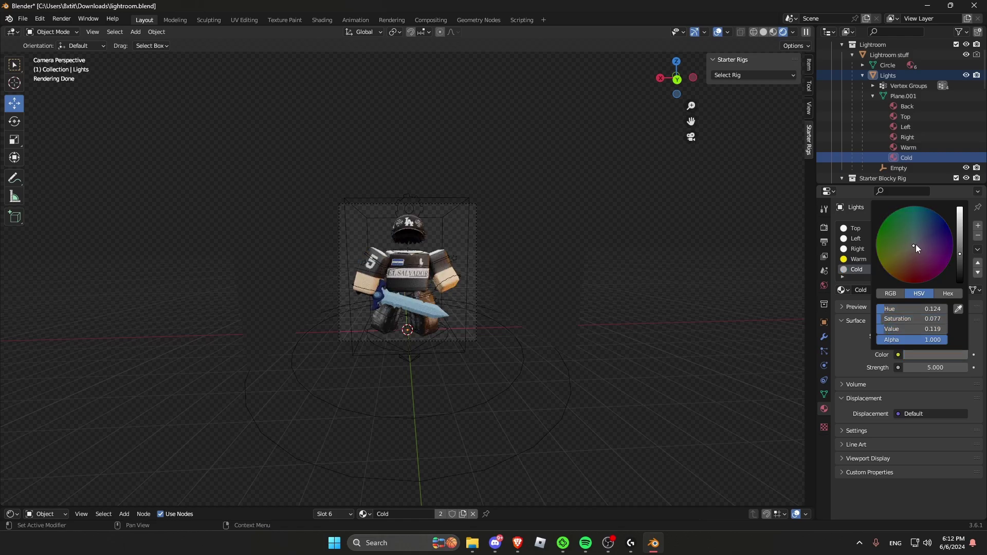
click(948, 294)
double_click(908, 147)
scroll(908, 150, down, 2)
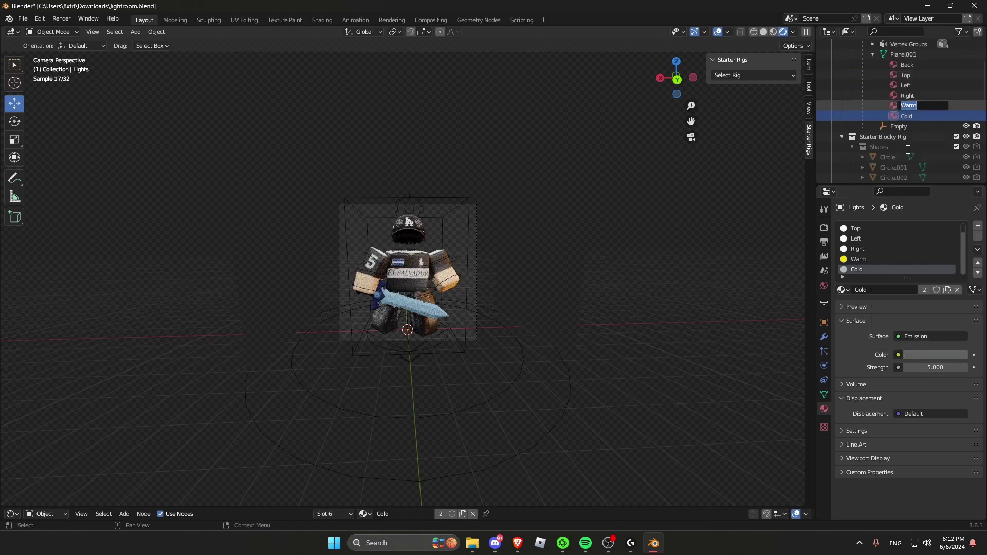
click(858, 259)
click(921, 355)
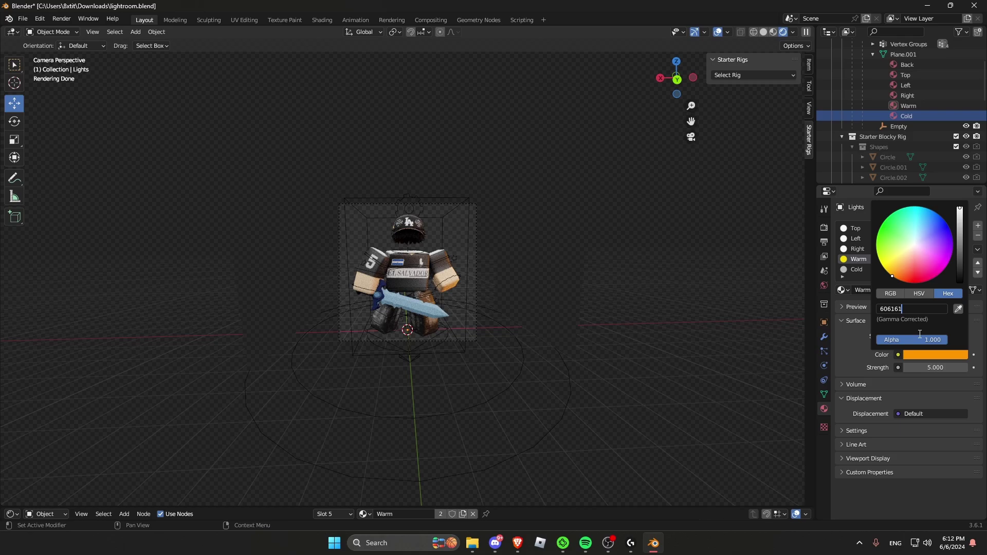
key(Return)
Step: Set the Right light colour to 606161 and raise Left light strength to 6.600
click(900, 96)
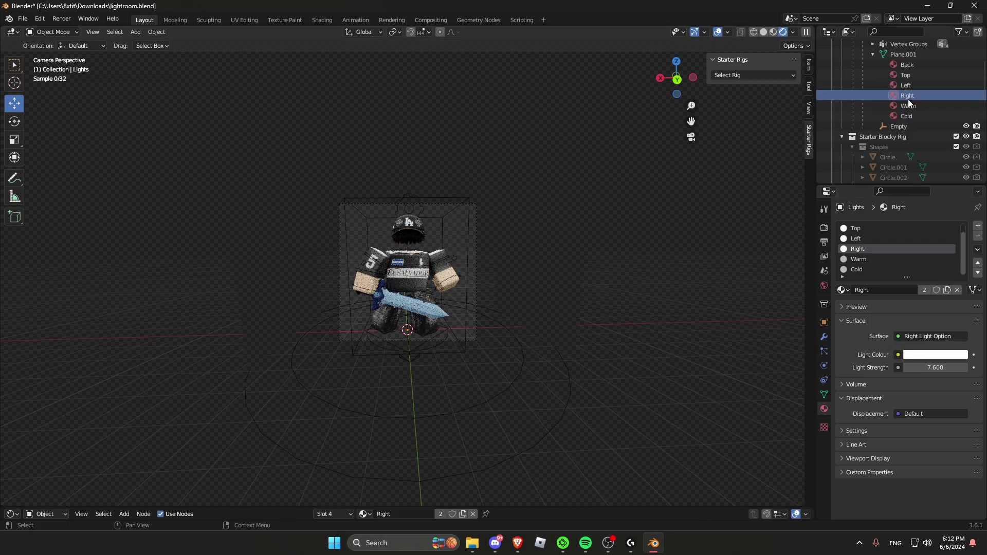
click(948, 355)
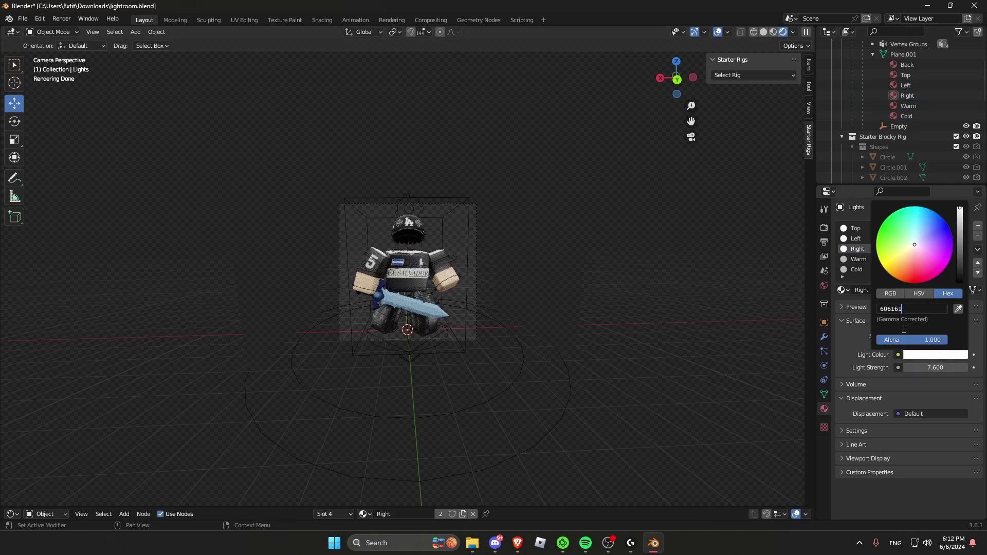
text(606161)
key(Return)
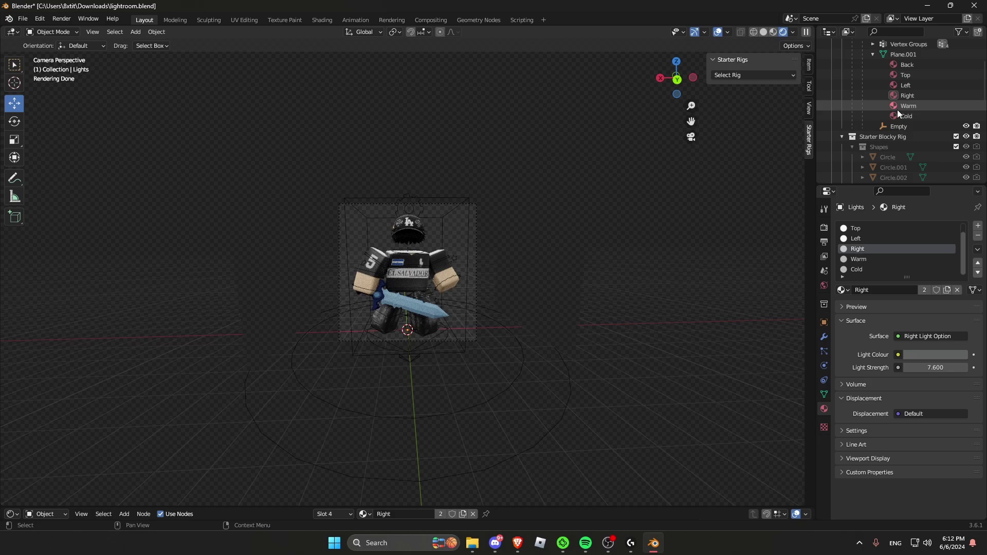
click(905, 76)
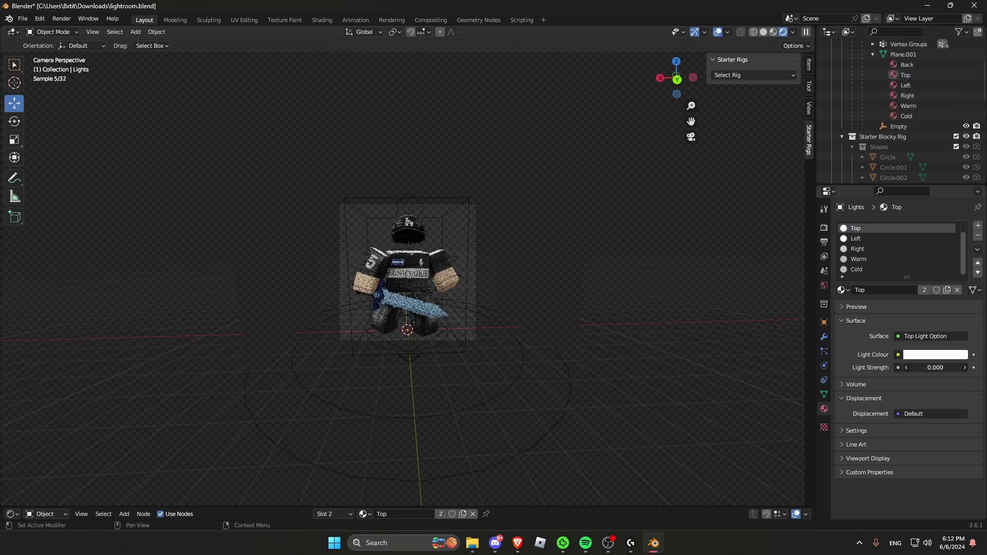
click(903, 85)
drag(935, 367, 938, 367)
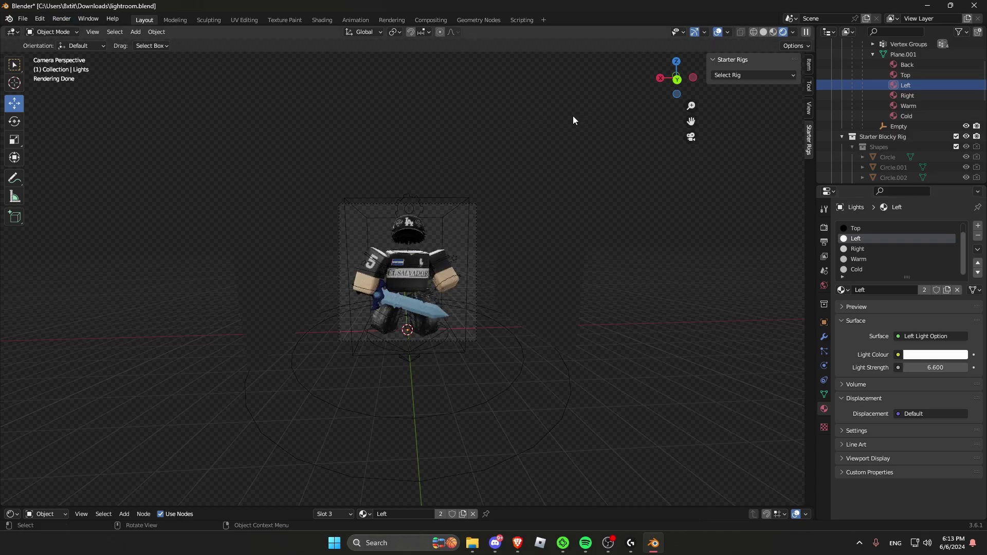
Step: Set the item material to Metallic 0.488 and Roughness 0.748, undoing a later overshoot
click(773, 32)
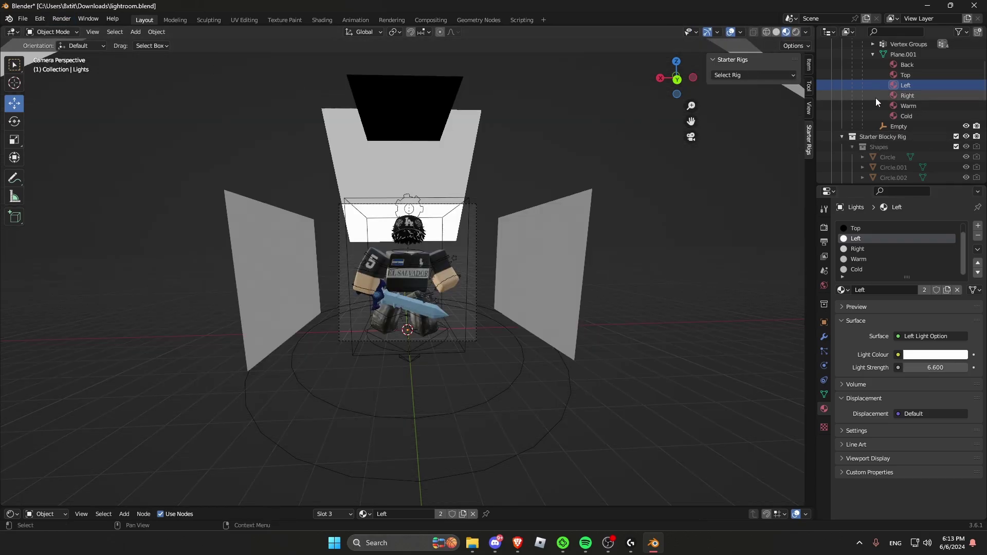
scroll(875, 98, up, 4)
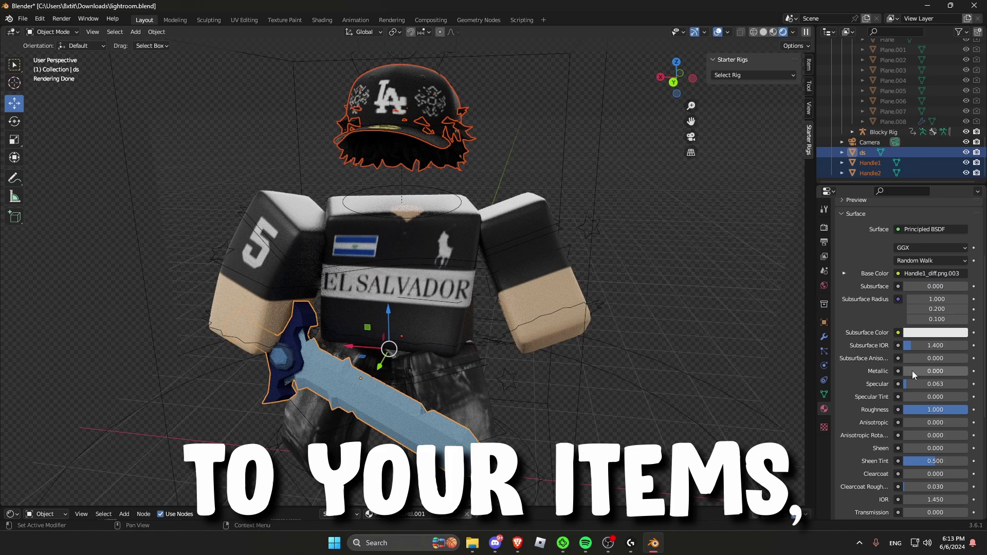
drag(912, 371, 935, 371)
drag(912, 410, 897, 410)
click(773, 367)
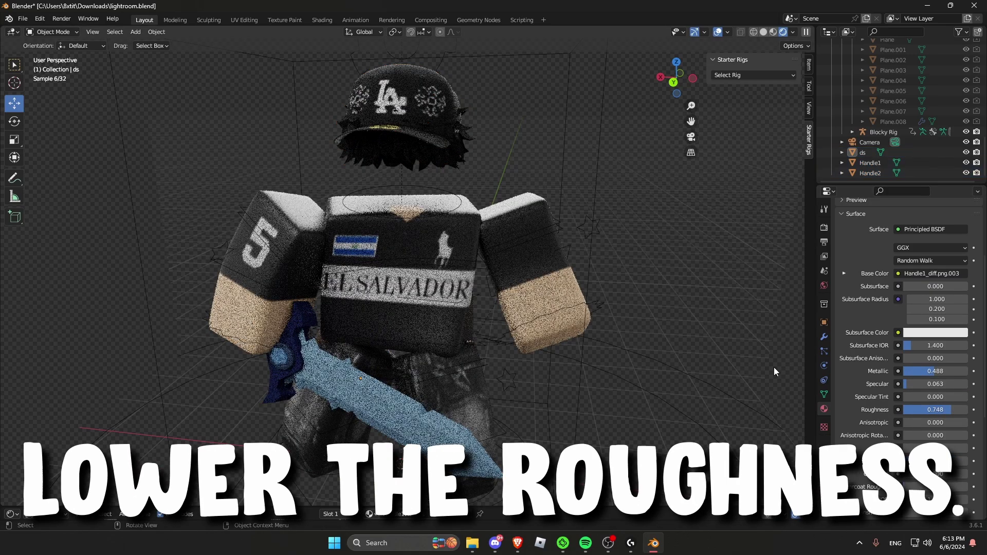
drag(925, 371, 940, 371)
drag(945, 410, 937, 410)
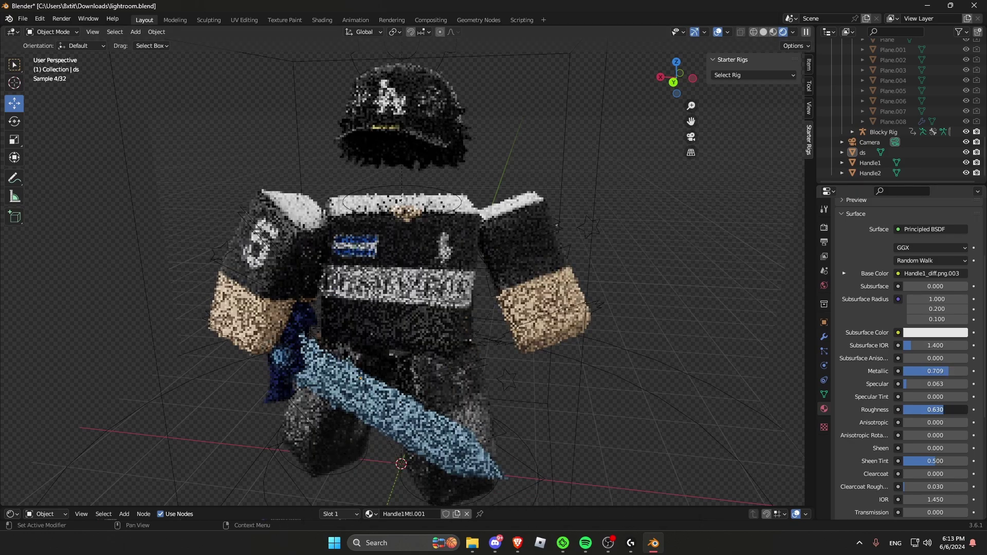
key(ctrl+z)
key(ctrl+z)
key(ctrl+z)
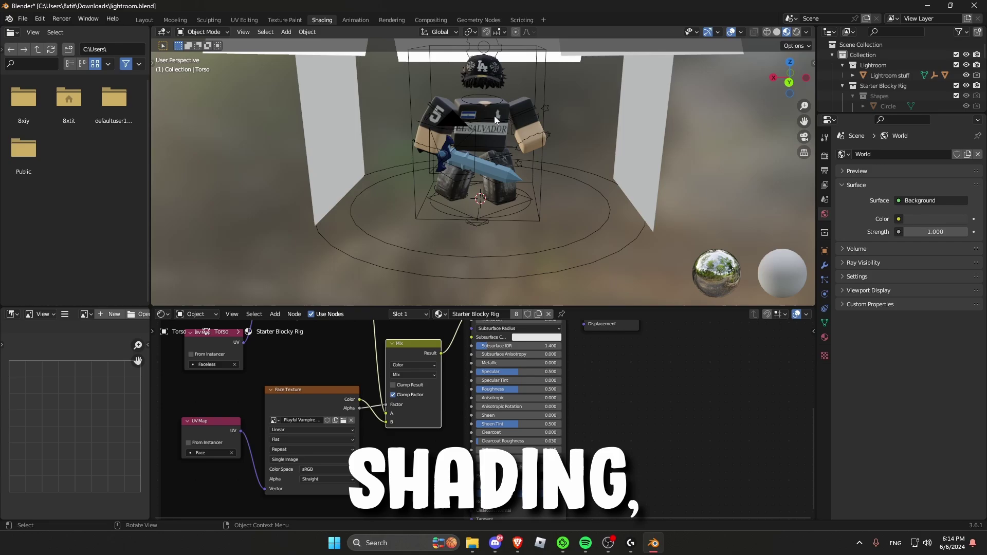
Step: Raise the Blocky Rig body material's Metallic to about 0.345 and check it rendered
mouse_move(492, 362)
mouse_down()
mouse_move(560, 362)
mouse_move(504, 362)
mouse_up()
click(797, 32)
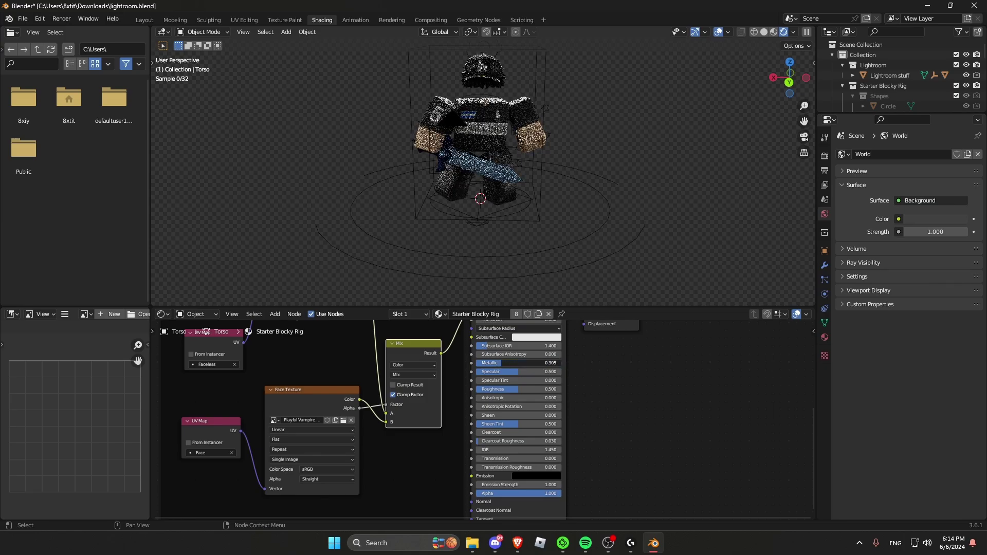
middle_drag(661, 259, 634, 226)
click(779, 32)
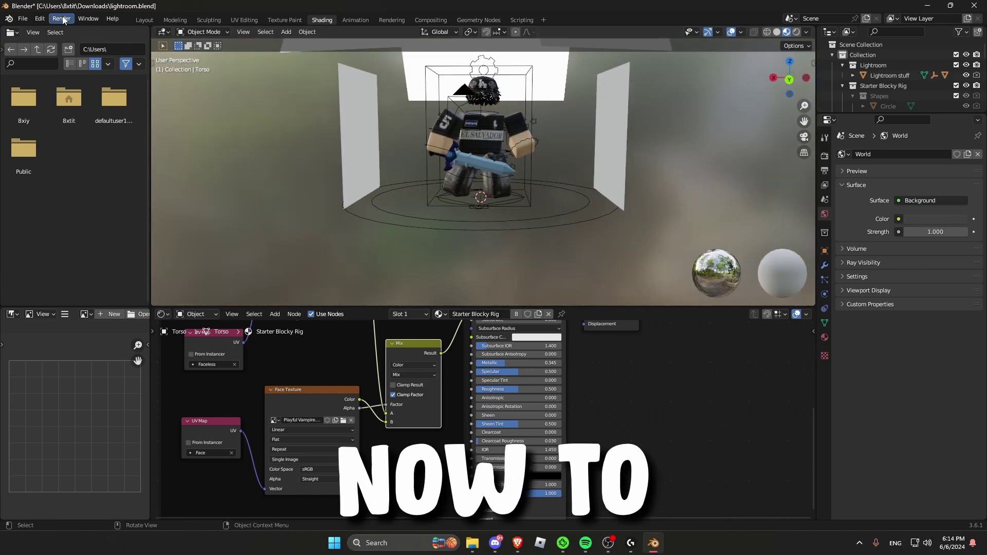
Step: Run Render Image to produce the final render of the character posed with the sword
click(61, 19)
click(82, 31)
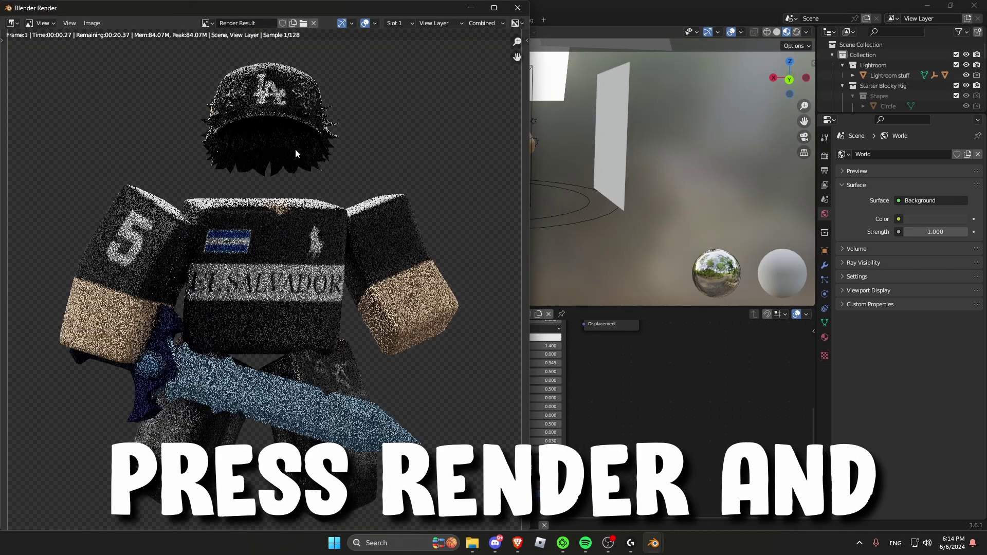
scroll(329, 165, up, 2)
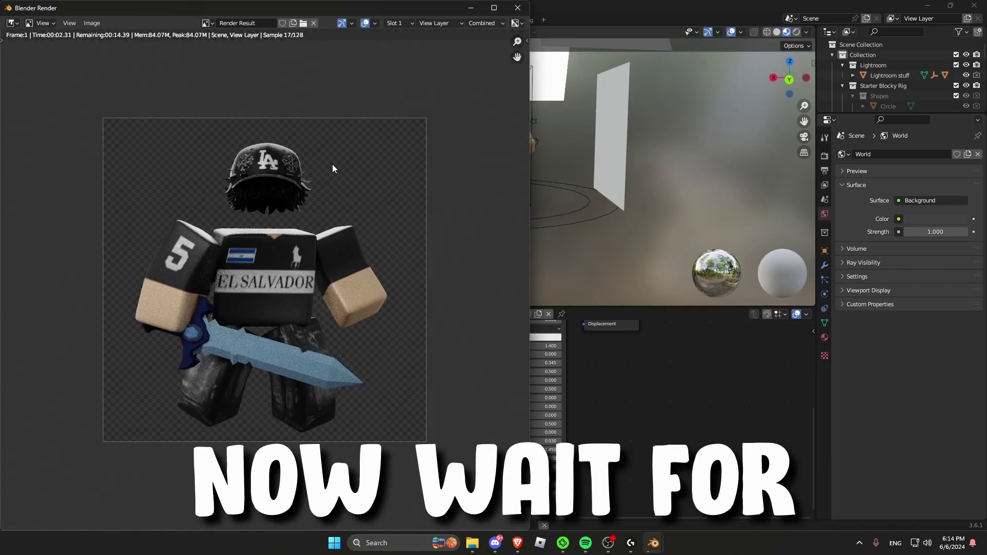
scroll(333, 164, down, 2)
scroll(331, 211, up, 2)
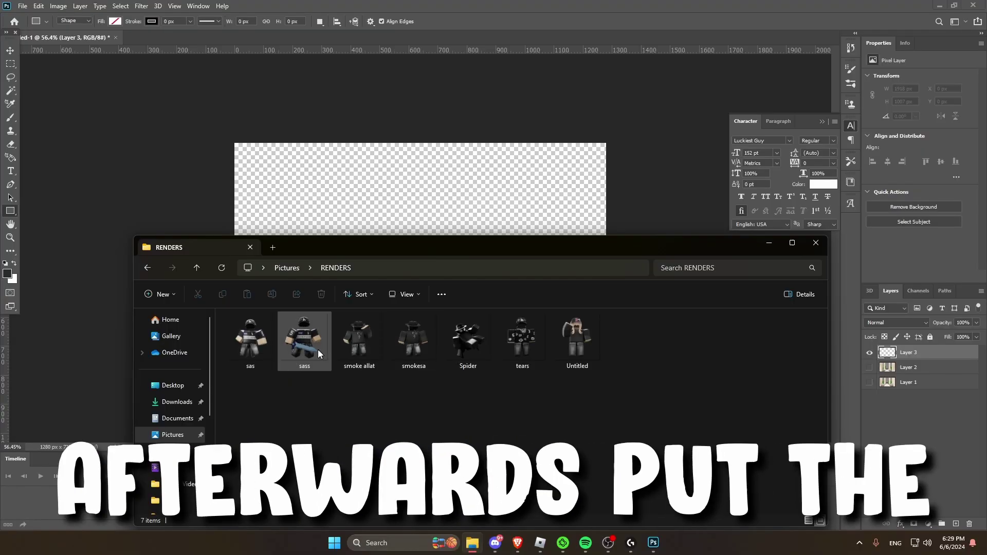
Step: Place the sass render into the thumbnail, scale it down, and fit the Roblox screenshot background
drag(304, 340, 420, 191)
alt+drag(528, 248, 515, 242)
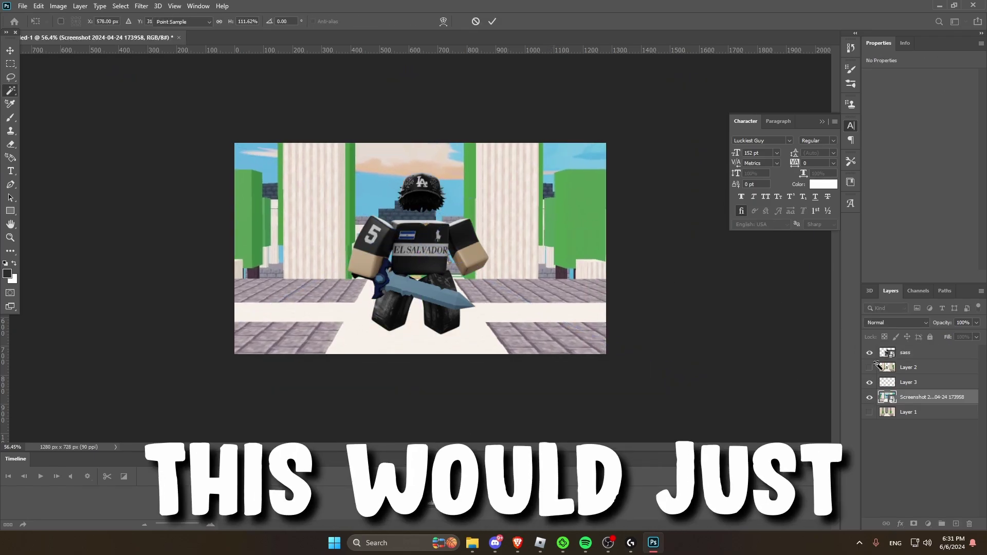
drag(580, 313, 619, 323)
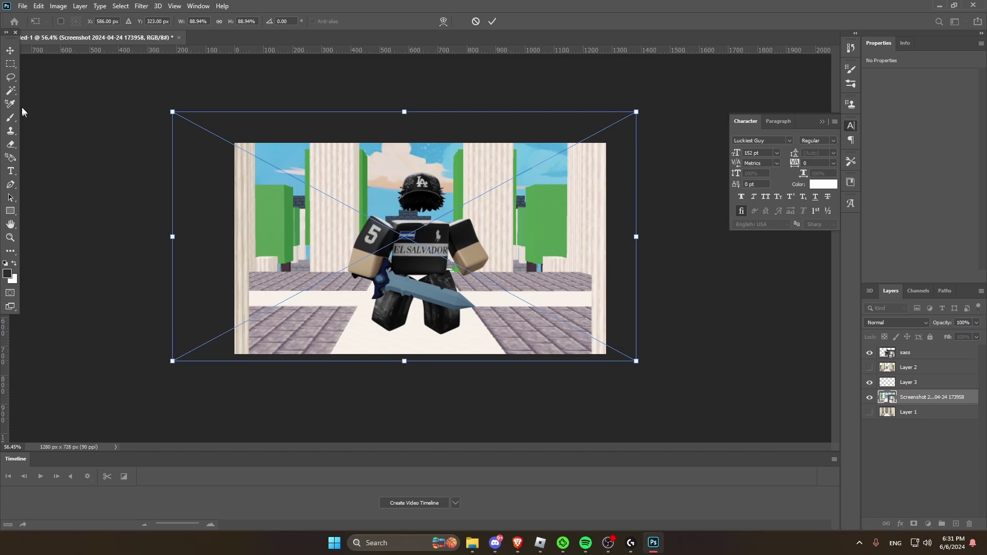
click(10, 64)
Step: Delete the hidden Layer 2 and Layer 1
click(911, 367)
key(Delete)
click(911, 396)
key(Delete)
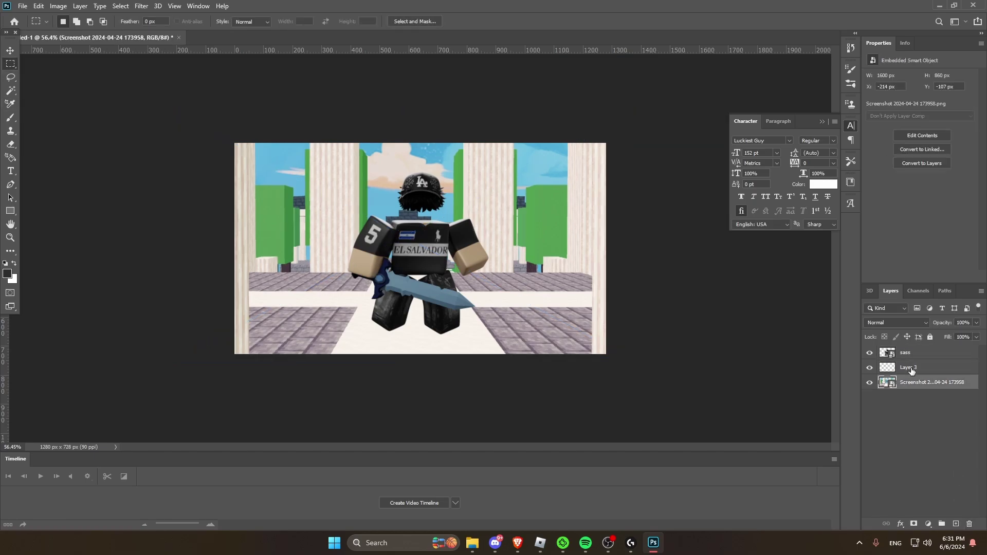
Step: Select Layer 3 and set up the Brush tool with a dark foreground colour for shadows
click(909, 367)
click(10, 117)
click(56, 118)
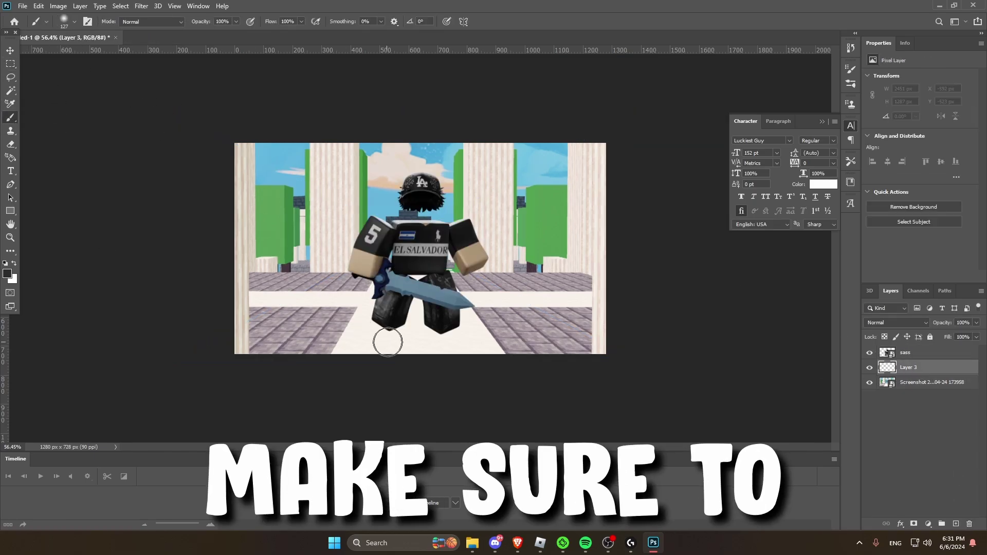
click(8, 273)
click(247, 213)
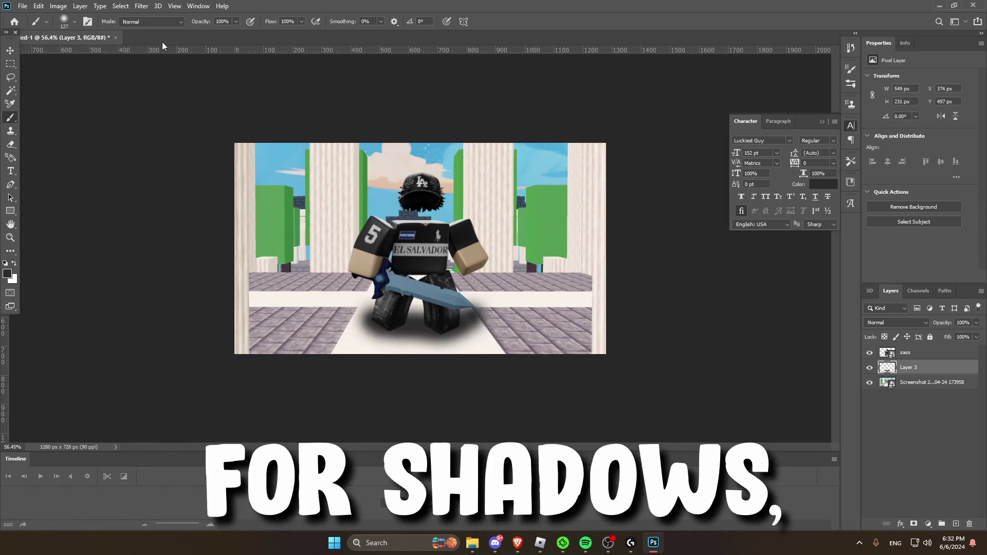
Step: Try Overlay and other blend modes on the shadow layer, then return it to Normal
click(897, 322)
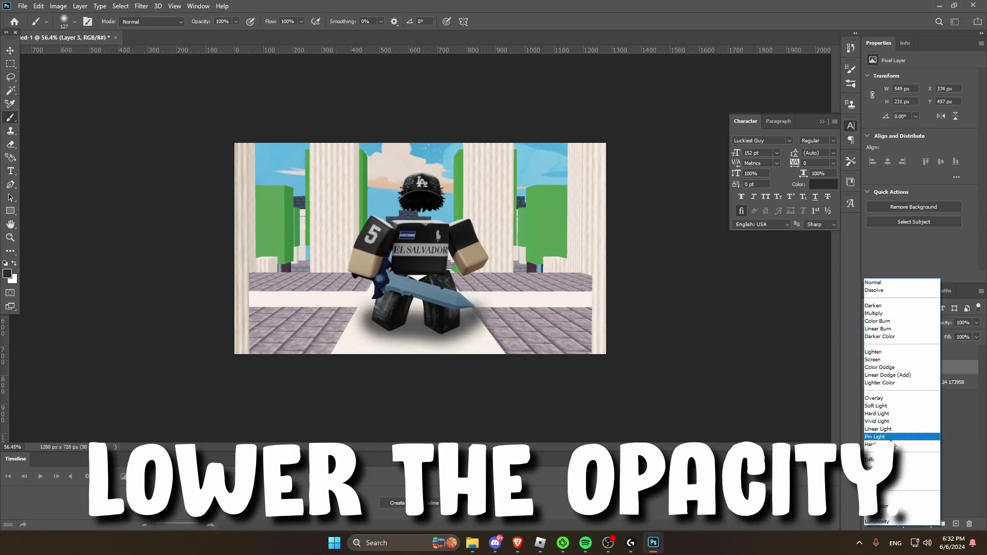
click(889, 405)
key(Up)
key(Up)
key(Up)
key(Up)
key(Up)
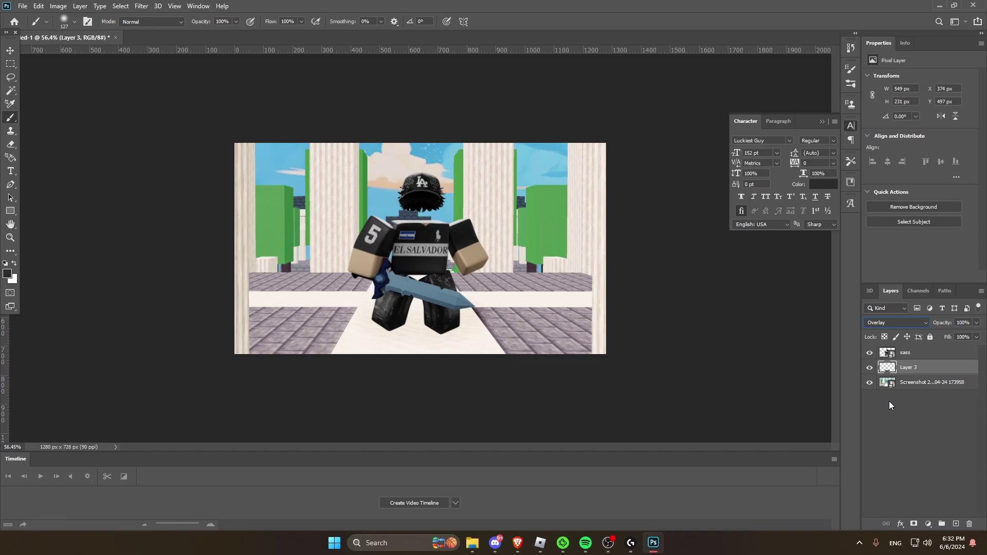
key(Down)
key(Down)
key(Down)
key(Down)
key(Down)
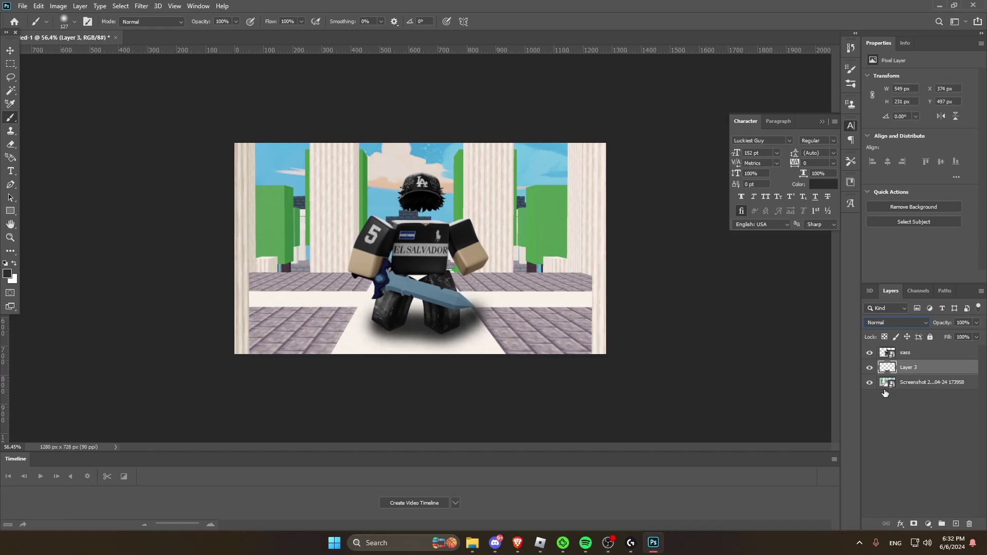
click(868, 368)
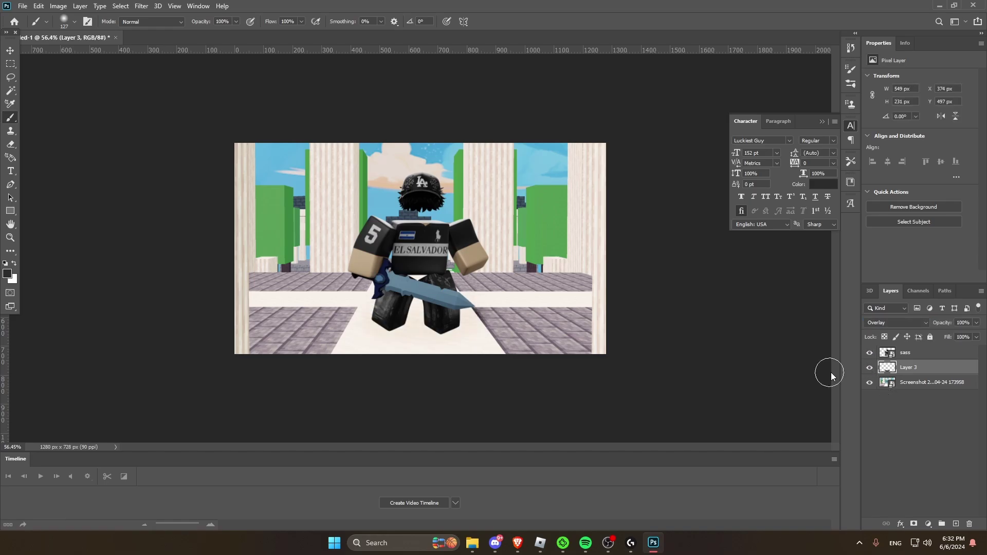
click(897, 322)
click(881, 311)
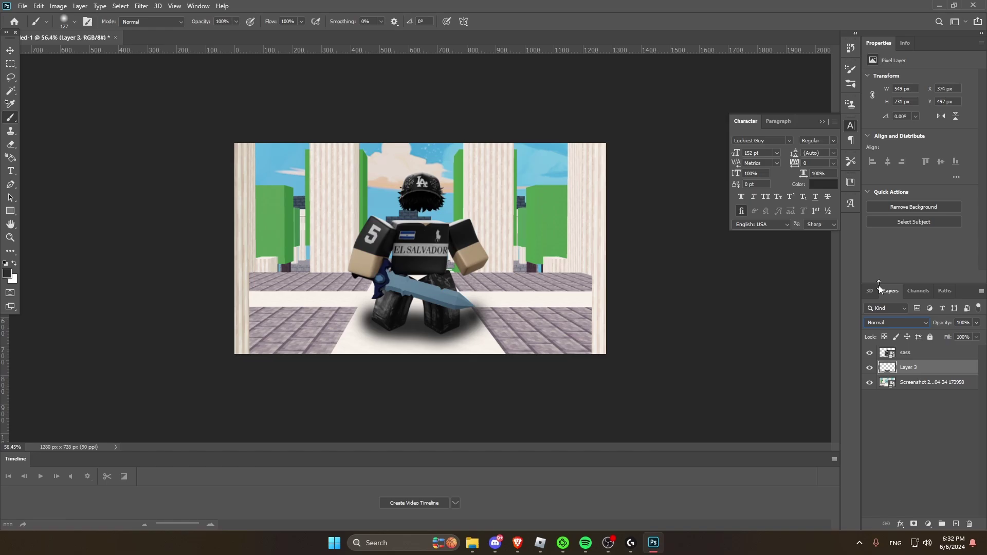
Step: Lower the shadow layer's opacity to 34% in Blending Options
right_click(907, 367)
click(824, 110)
drag(806, 264, 775, 264)
key(Return)
key(b)
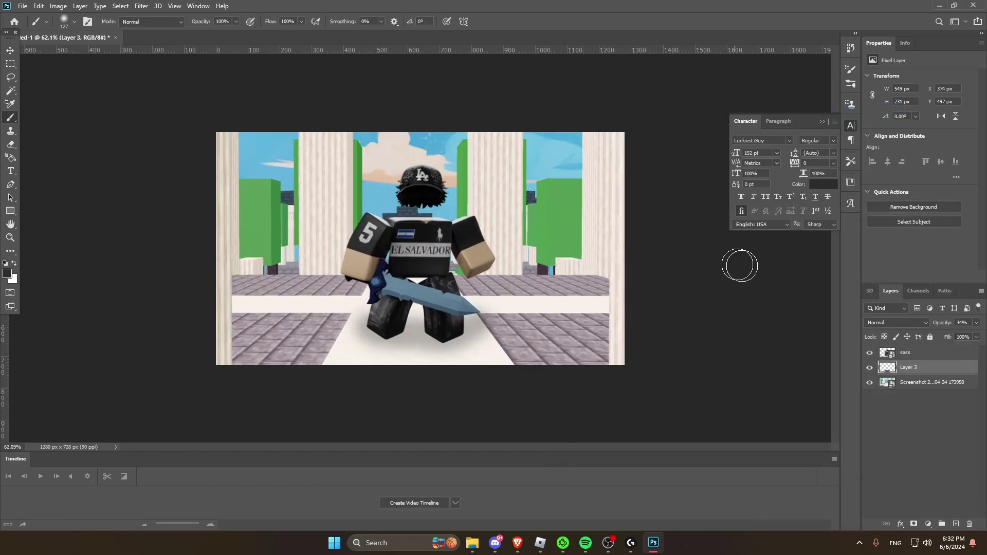
Step: Add a new empty layer above the sass character layer
click(907, 353)
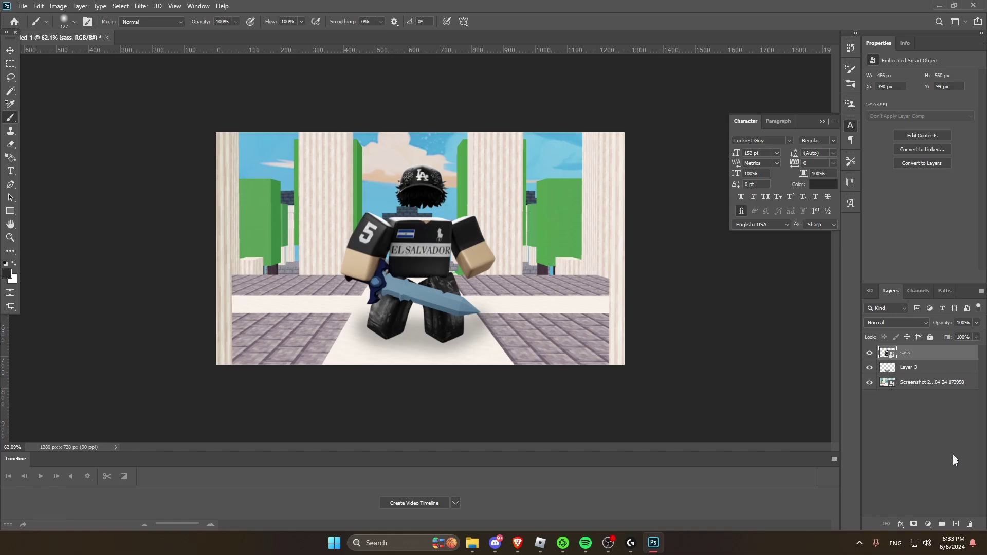
key(ctrl+shift+alt+n)
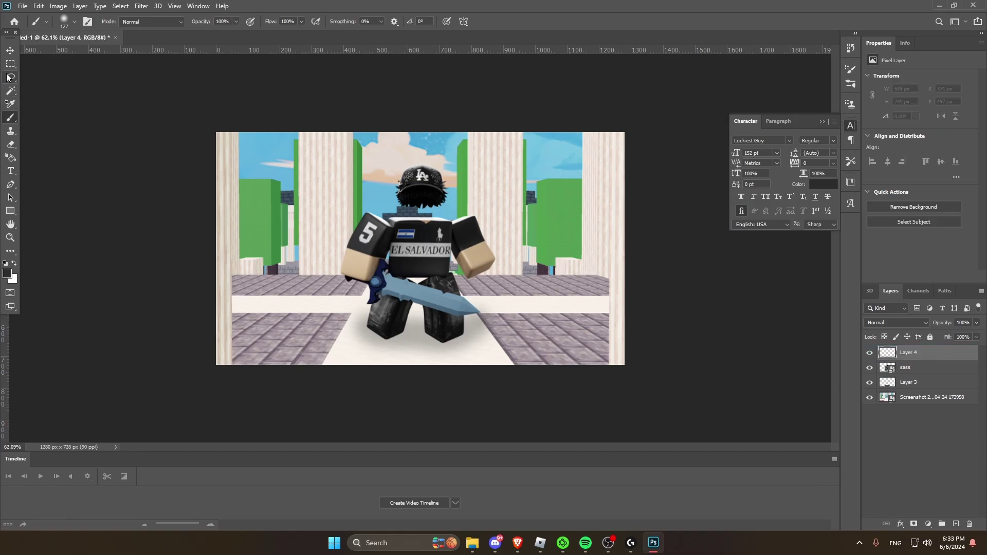
key(ctrl+plus)
Step: Draw a canvas-sized rectangle with a 25 px black stroke and set it to Overlay
drag(148, 93, 693, 404)
click(928, 108)
drag(923, 124, 952, 123)
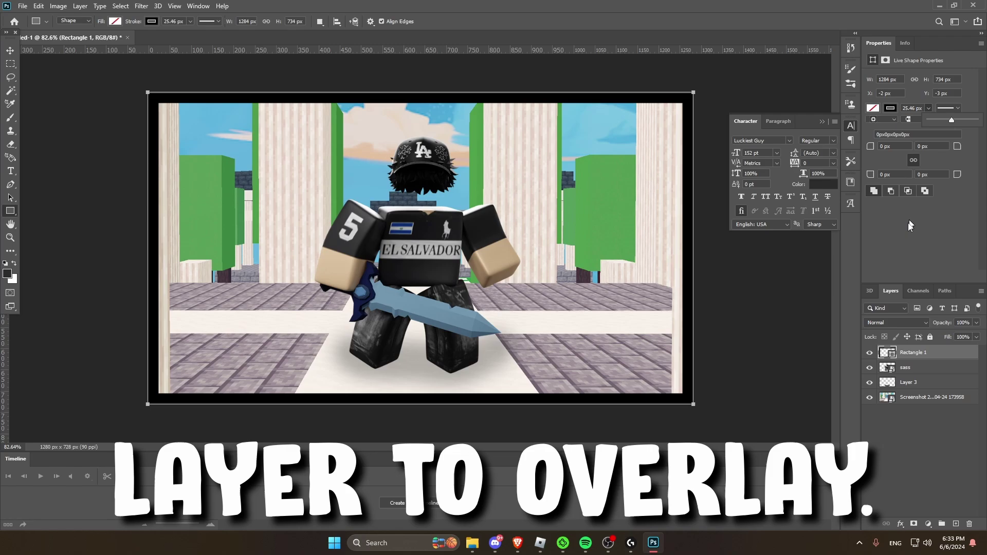
click(897, 322)
click(874, 398)
Step: Scale the sass character and its shadow Layer 3 up to about 108%
key(m)
alt+scroll(760, 352, down, 2)
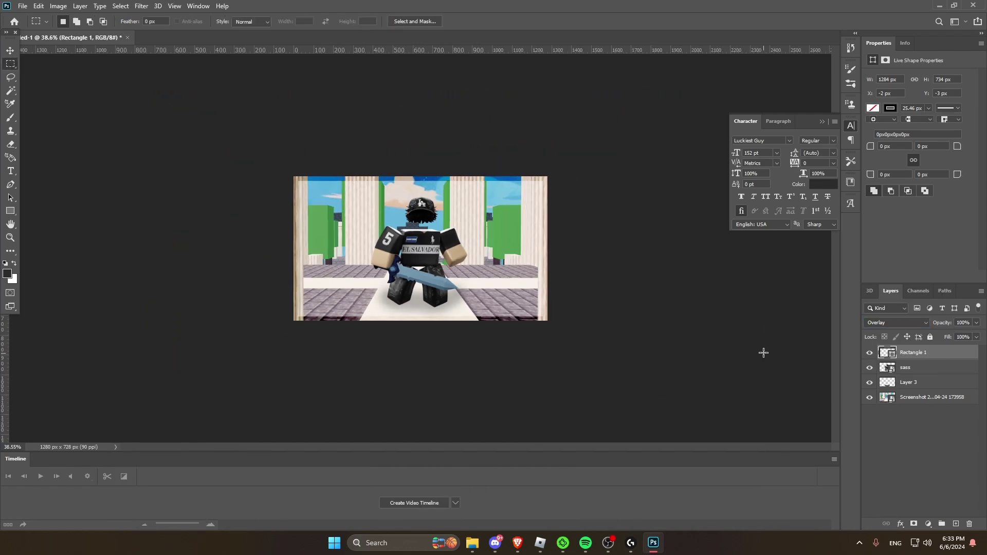
click(906, 387)
shift+click(905, 367)
key(ctrl+t)
drag(496, 172, 509, 158)
key(Return)
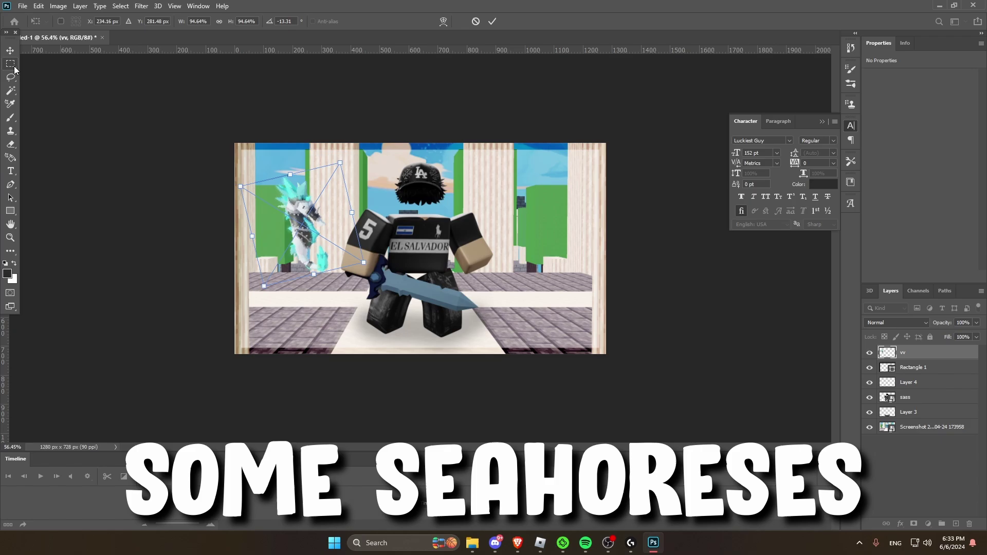
Step: Place a vertically flipped copy of the seahorse pet to the right of the character
click(10, 64)
key(ctrl+shift+alt+n)
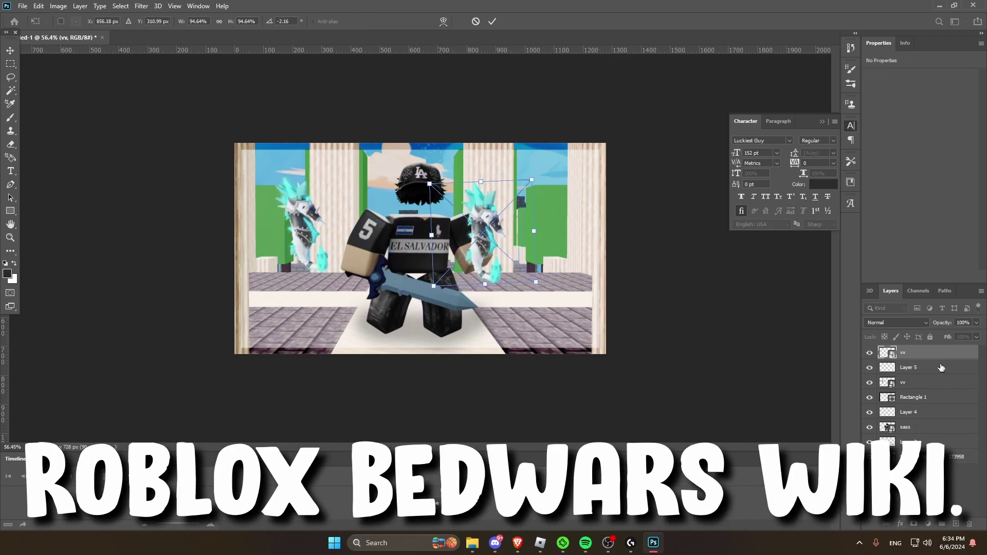
alt+drag(939, 367, 920, 435)
key(ctrl+t)
drag(495, 231, 609, 221)
right_click(561, 239)
click(583, 409)
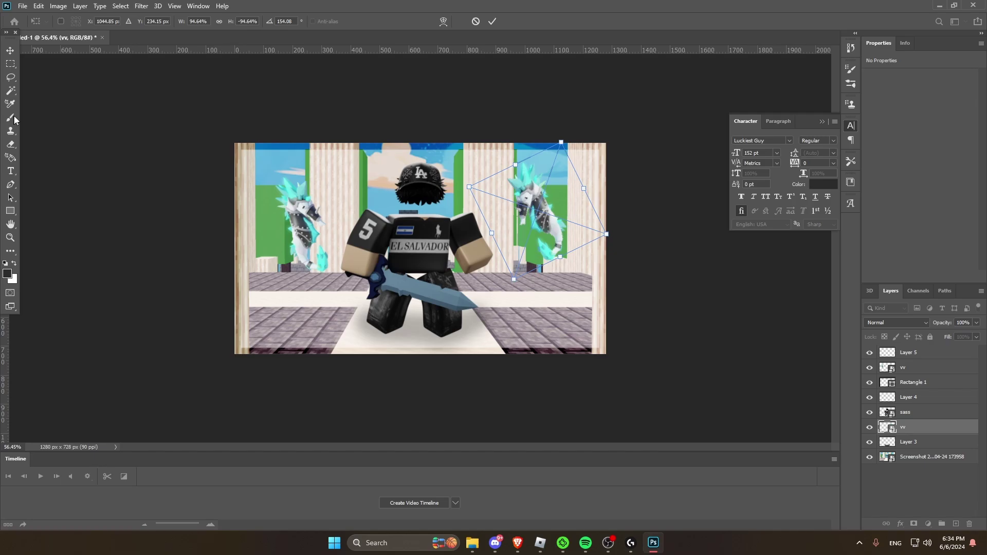
key(Return)
Step: Tilt the left seahorse pet and add a new empty layer for text
click(910, 397)
click(916, 372)
key(ctrl+t)
drag(423, 324, 435, 291)
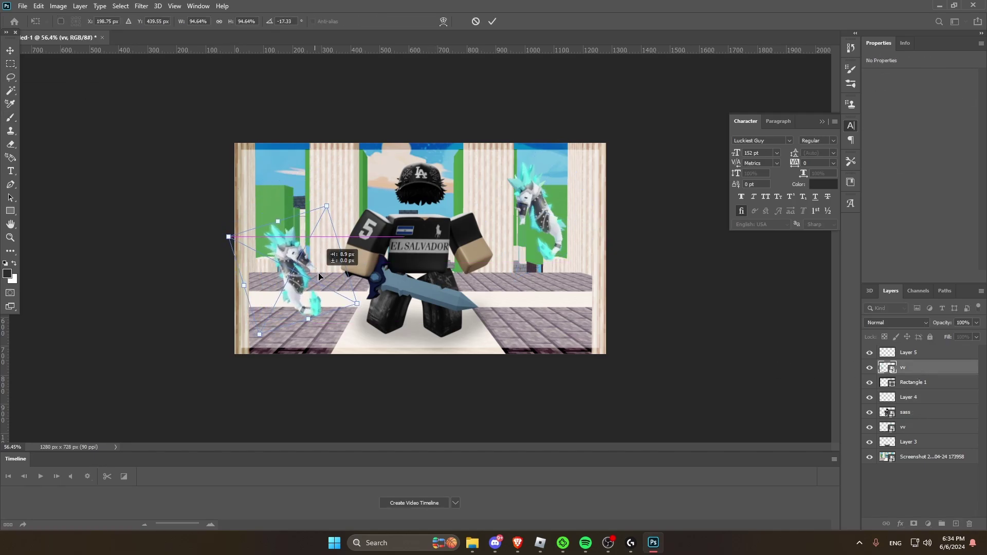
key(Return)
key(ctrl+shift+alt+n)
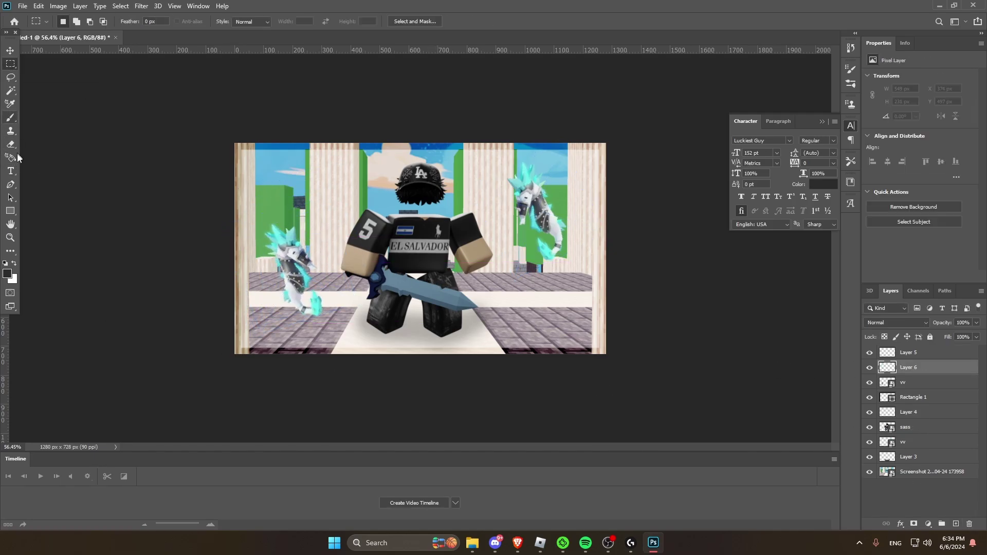
Step: Type '+20' in white over the character
click(383, 231)
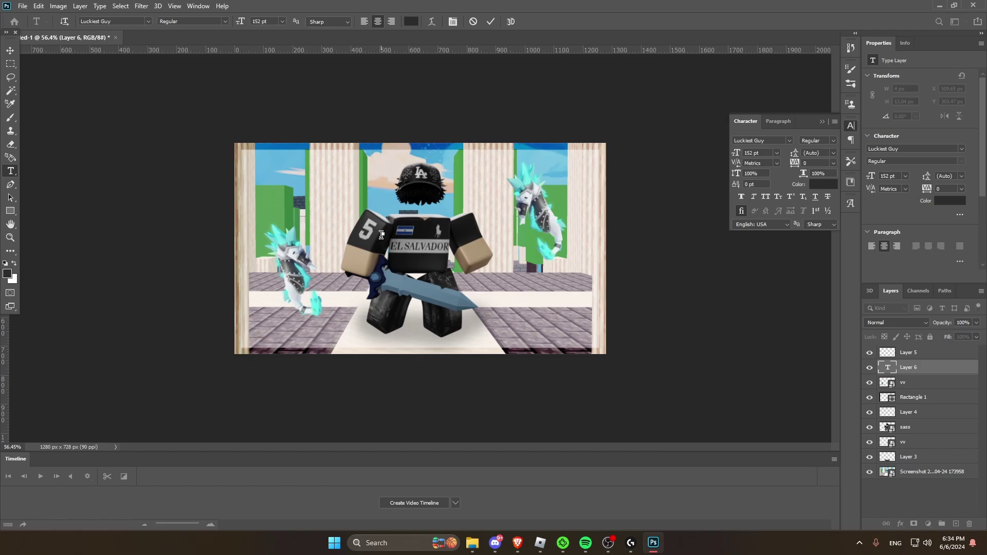
text(+20)
key(ctrl+a)
click(411, 21)
click(238, 218)
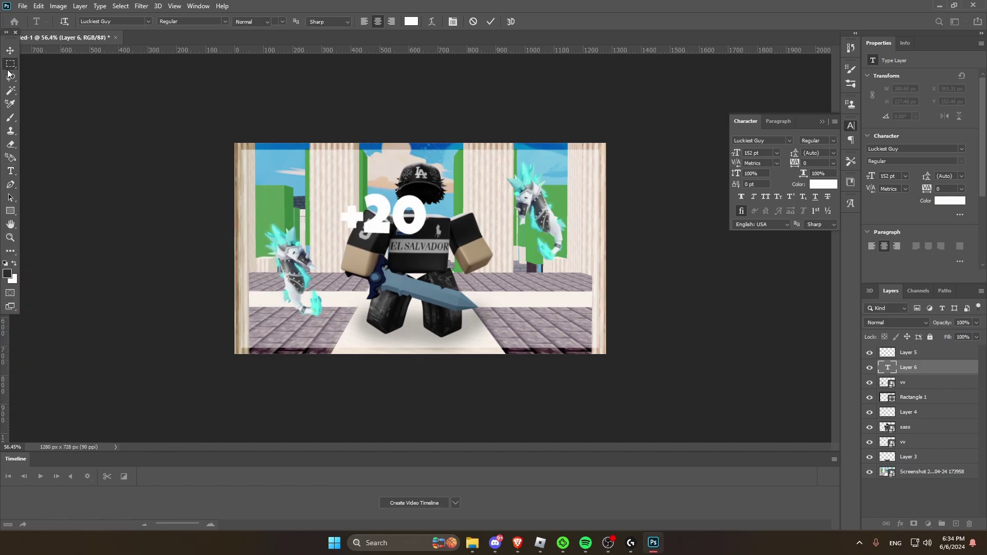
key(ctrl+Return)
key(m)
Step: Give the +20 text an outer glow and green colour overlay, then shrink it beside the left shoulder
click(900, 523)
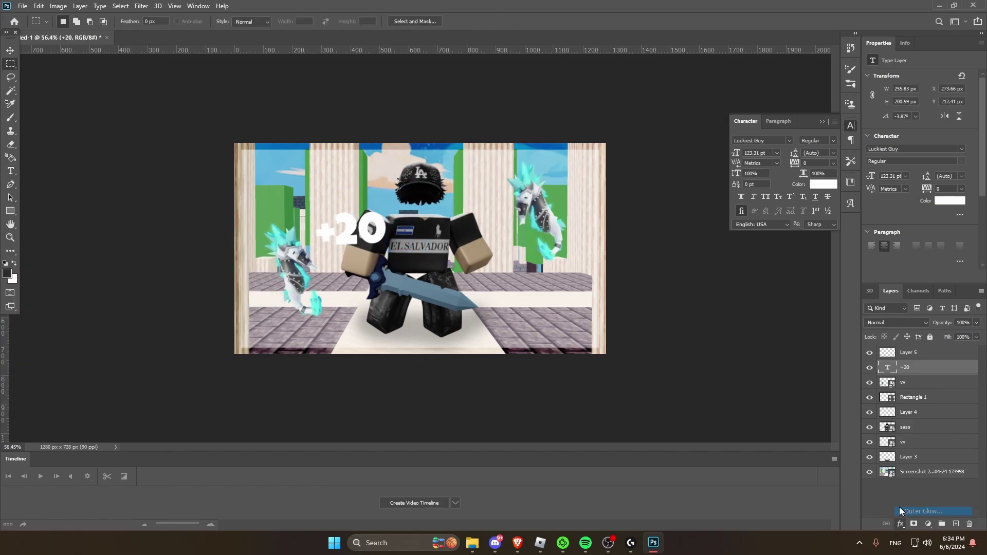
click(579, 368)
click(599, 368)
click(817, 254)
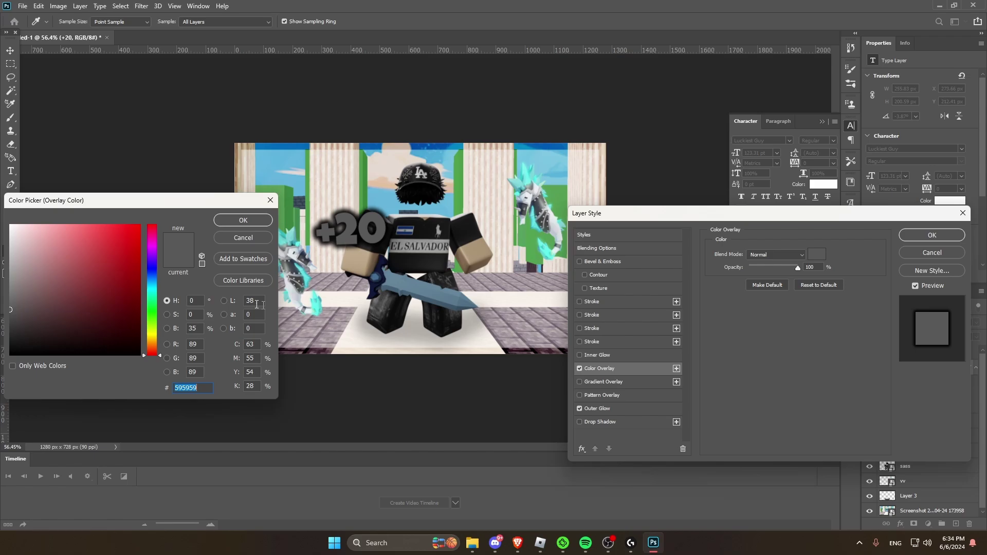
text(1eff00)
key(Return)
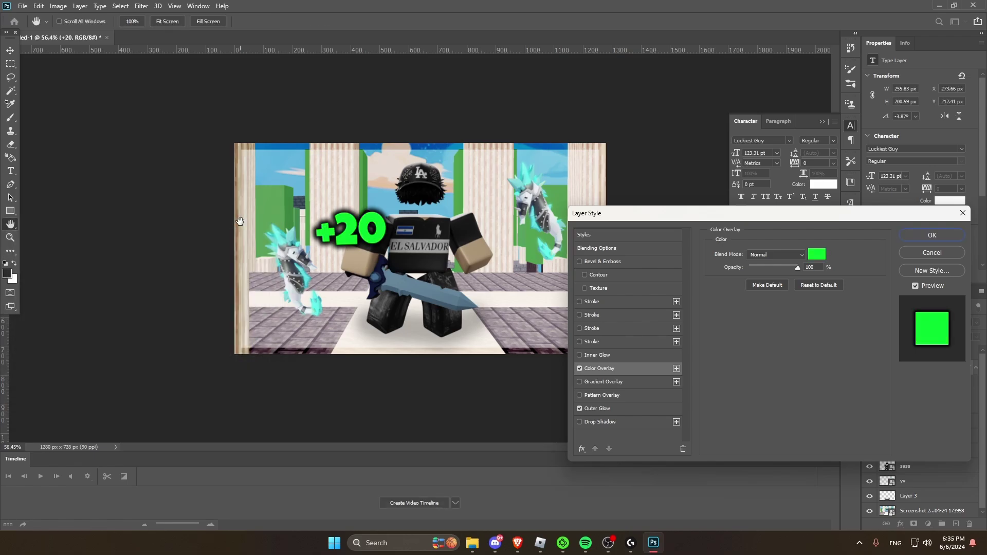
key(Return)
key(ctrl+t)
drag(354, 226, 362, 207)
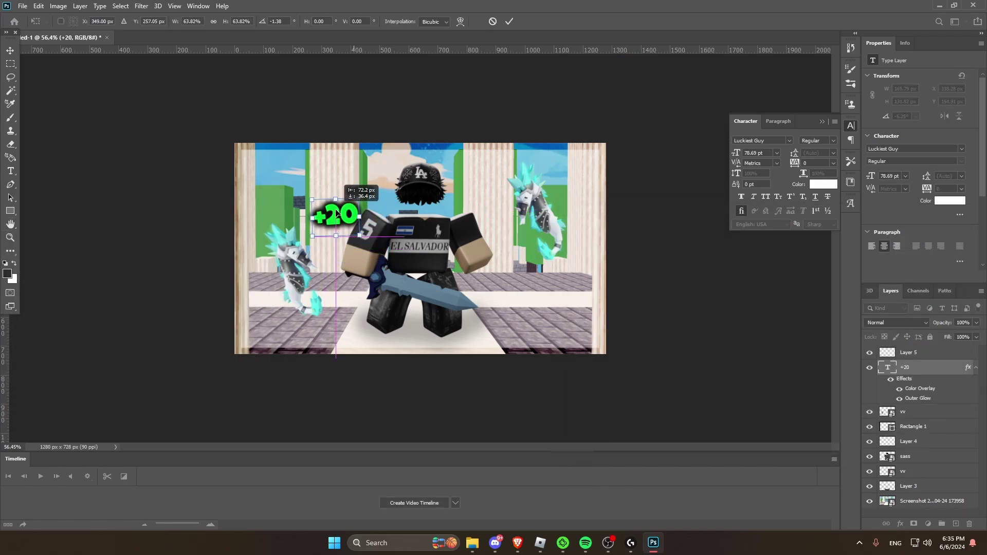
click(900, 523)
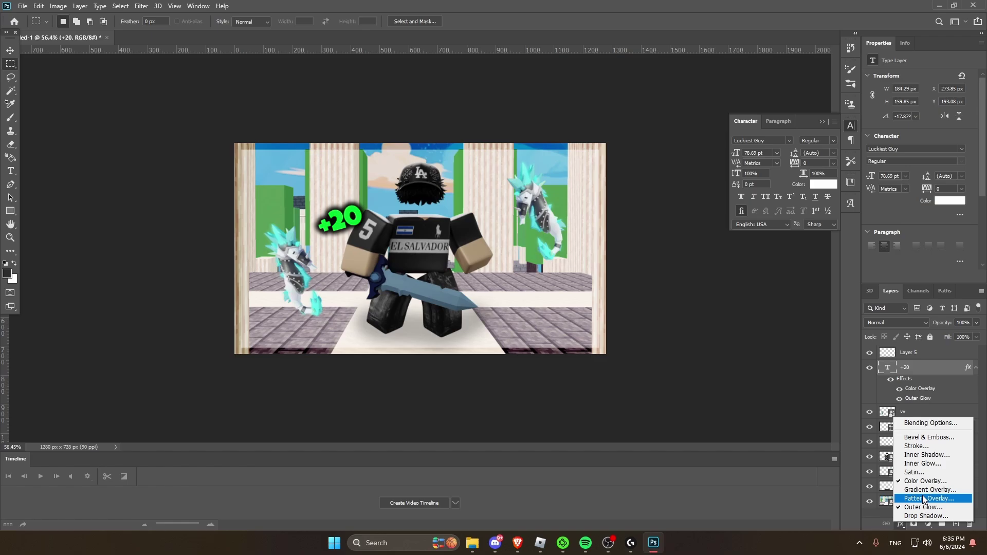
Step: Try a green inner glow on the +20 text, then discard it
click(922, 491)
click(736, 289)
text(1ed738)
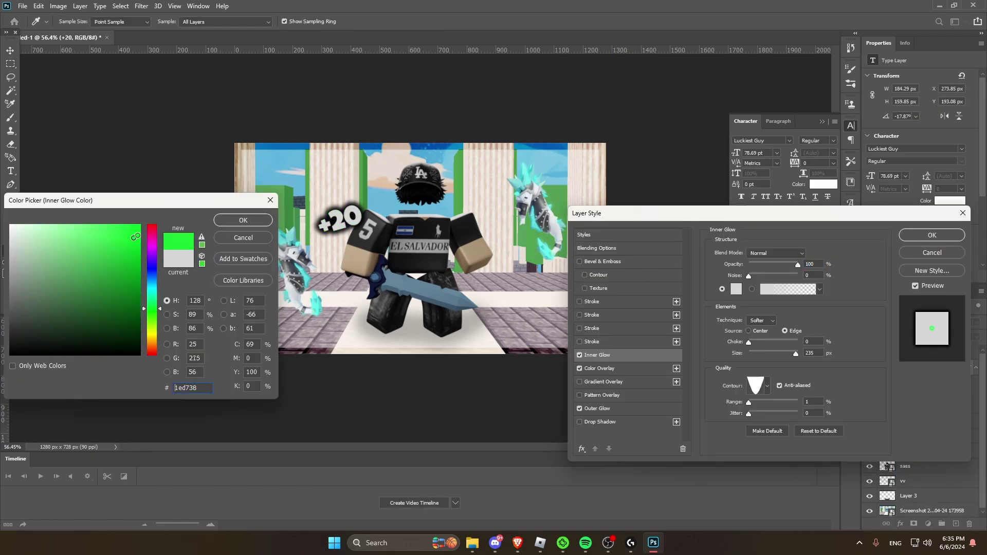
click(246, 222)
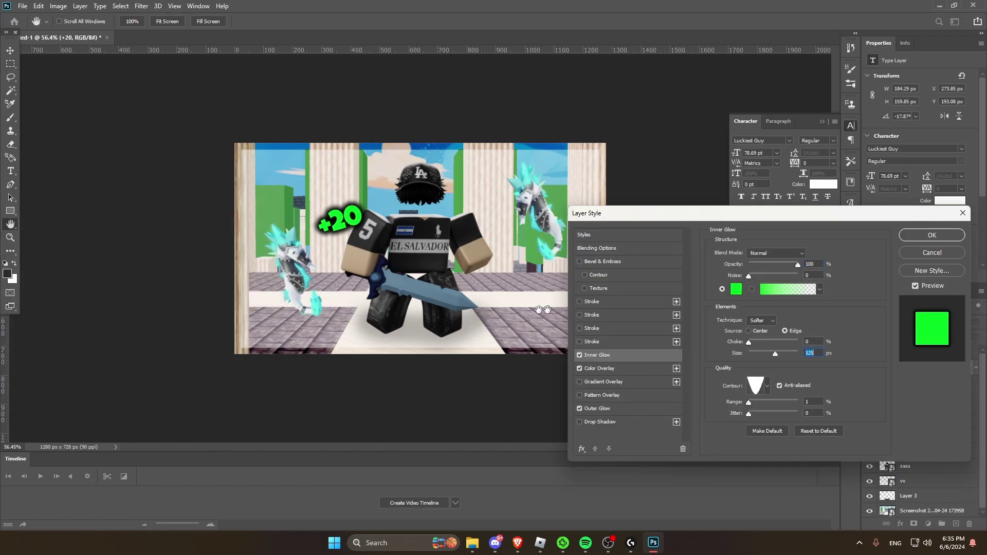
click(736, 289)
click(40, 222)
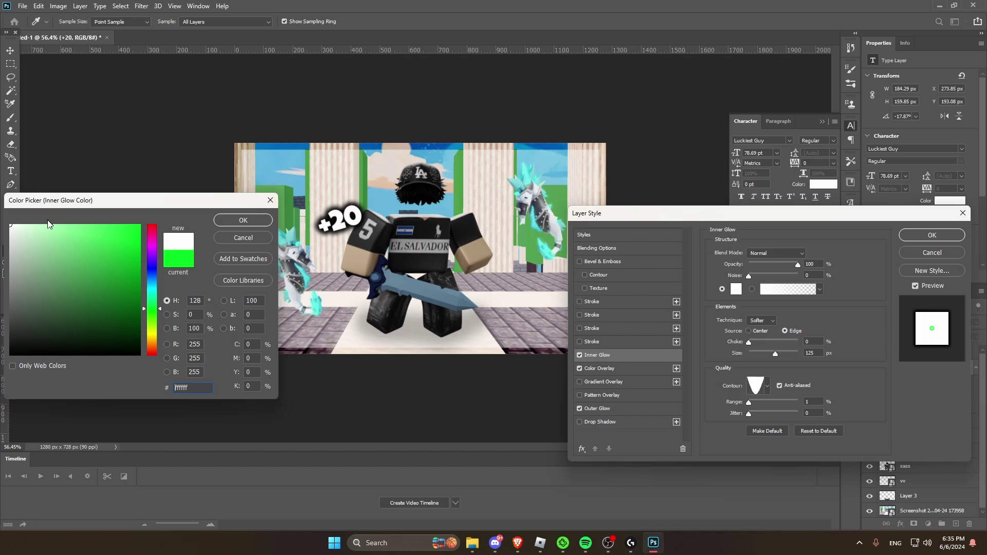
click(76, 227)
click(246, 222)
drag(775, 354, 764, 353)
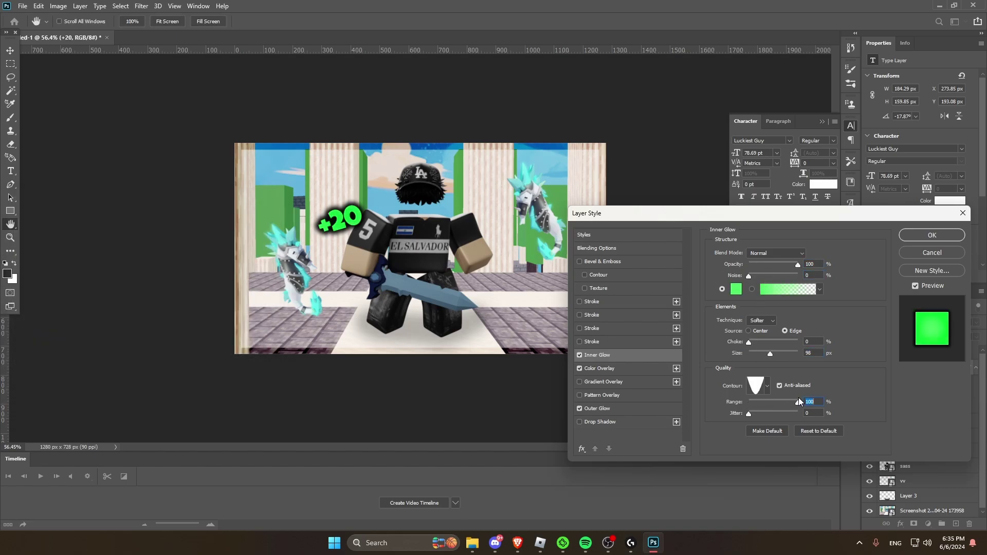
click(932, 253)
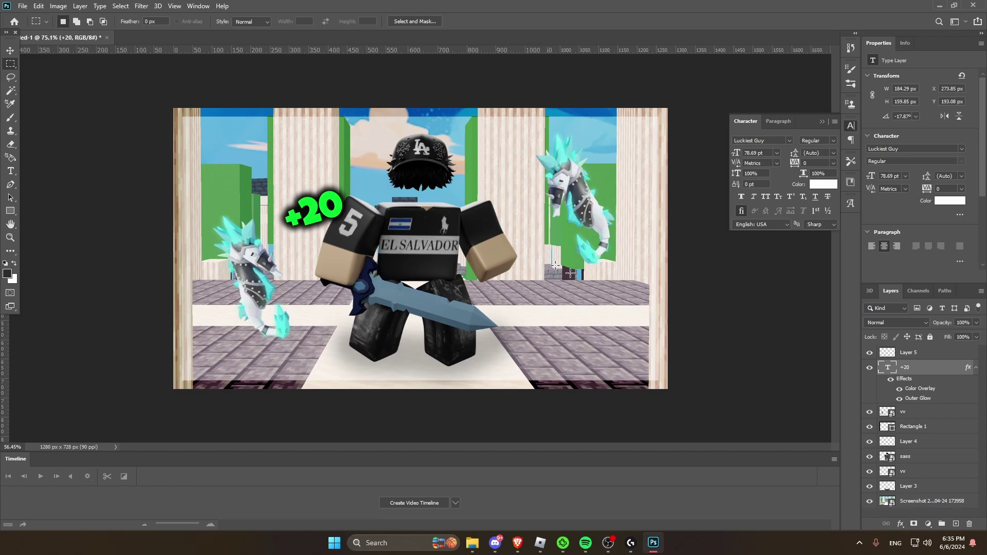
Step: Duplicate the +20 label and move the copy beside the character's right arm
key(ctrl+v)
key(ctrl+t)
drag(414, 254, 487, 273)
click(10, 64)
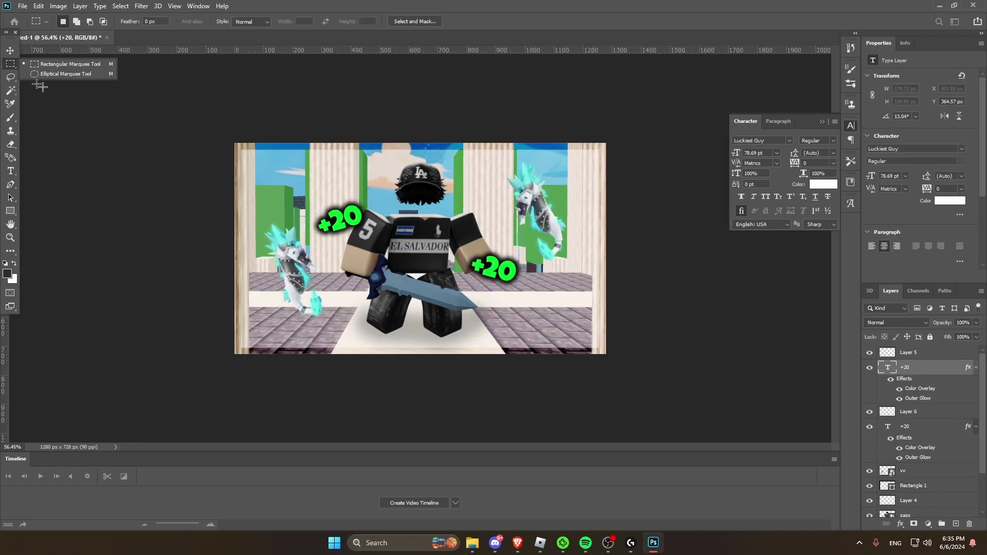
Step: Select the sass character layer and open the Image adjustment commands
alt+scroll(729, 356, down, 3)
scroll(916, 437, down, 1)
click(915, 465)
click(58, 6)
click(66, 48)
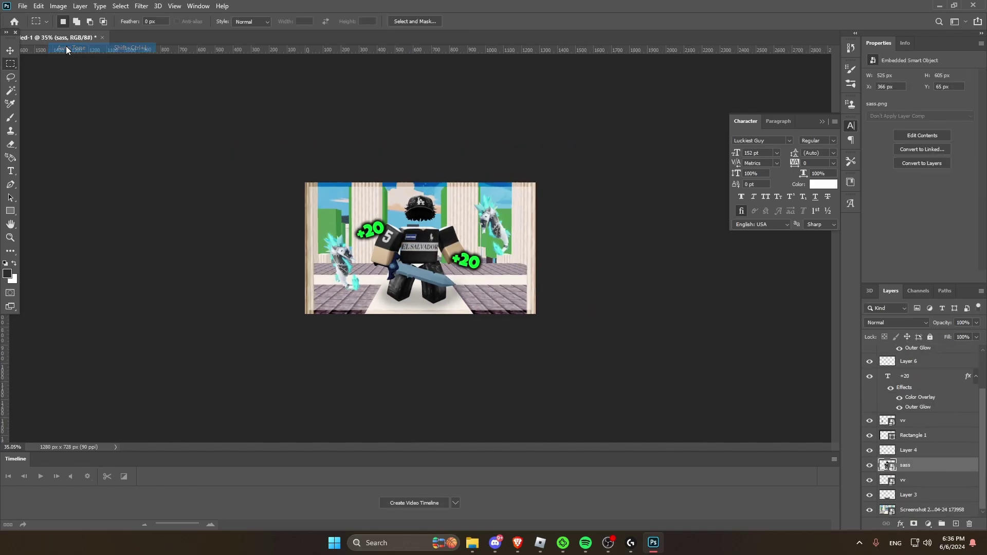
alt+scroll(514, 247, up, 3)
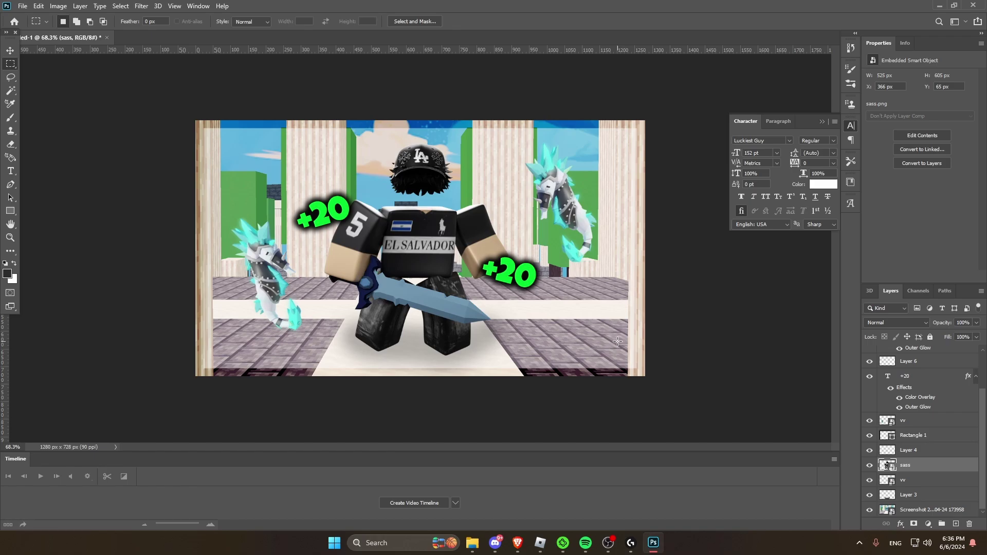
scroll(933, 434, up, 3)
Step: Stamp lightning strikes around the character on Layer 5 with the 6 - SparkleStock.com brush
click(910, 367)
key(b)
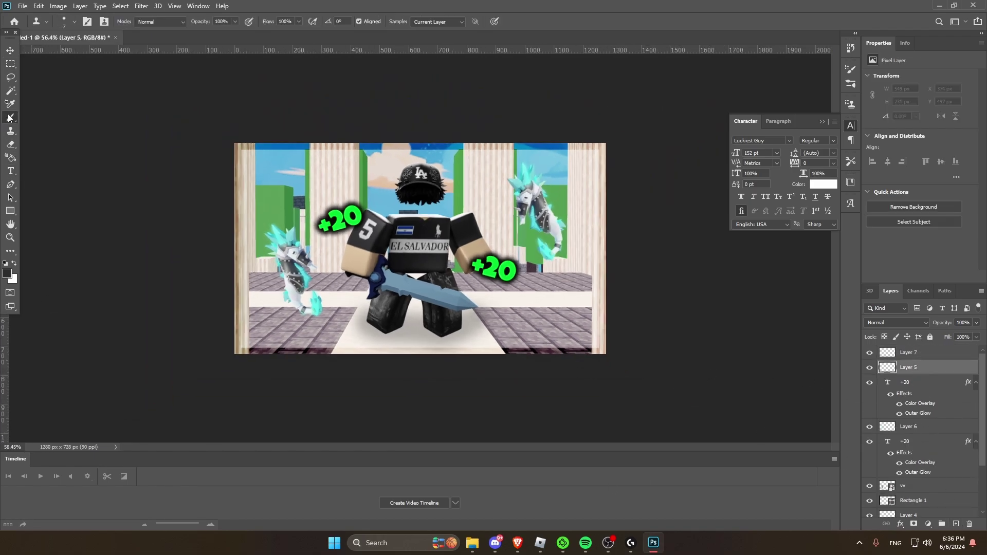
right_click(96, 159)
scroll(154, 232, down, 3)
click(183, 307)
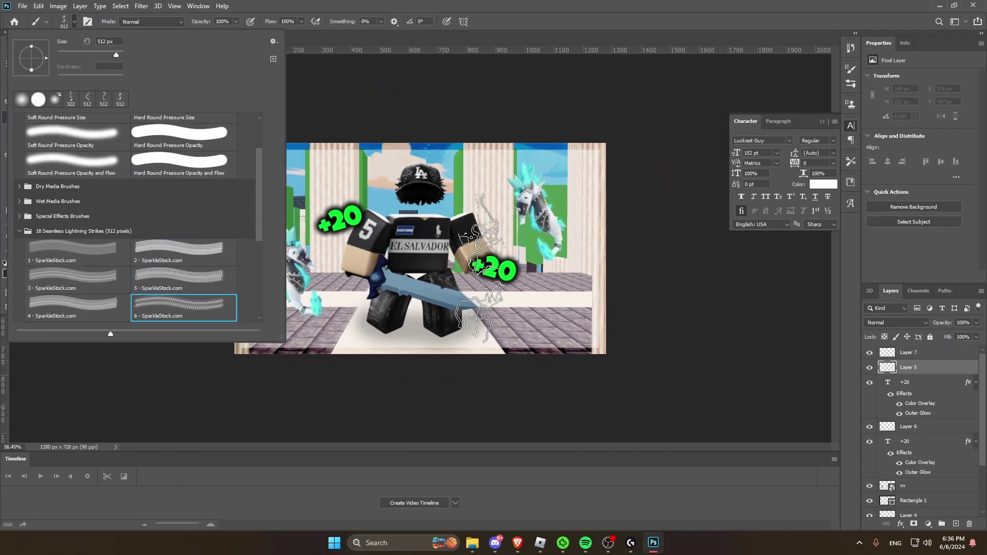
key(Escape)
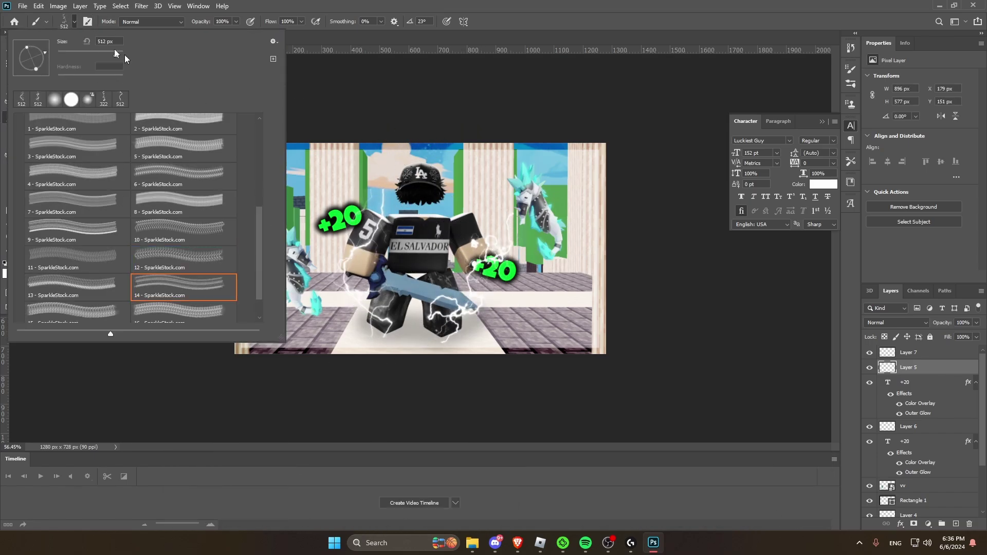
click(470, 252)
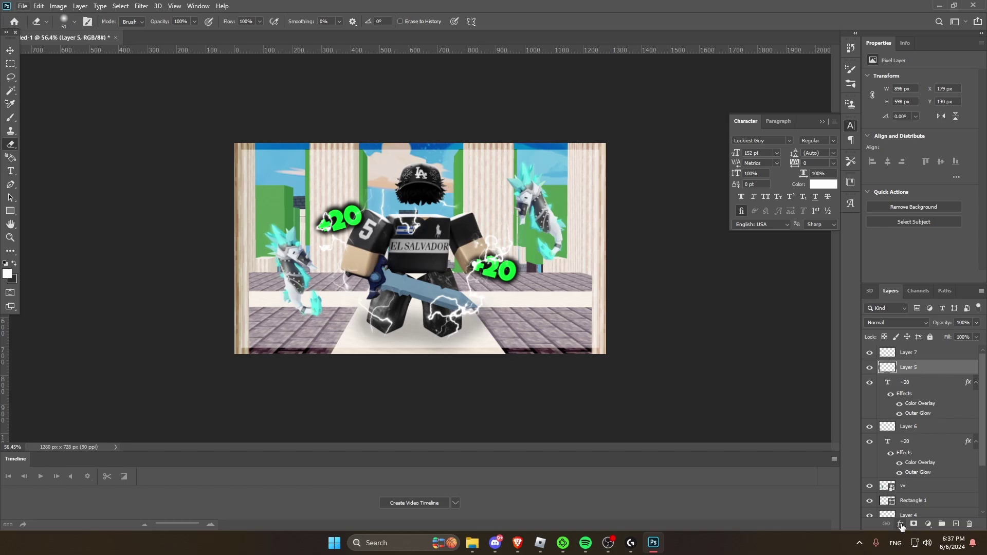
Step: Add a Color Overlay to the lightning layer and shift it from green to cyan
click(901, 524)
click(920, 487)
click(817, 253)
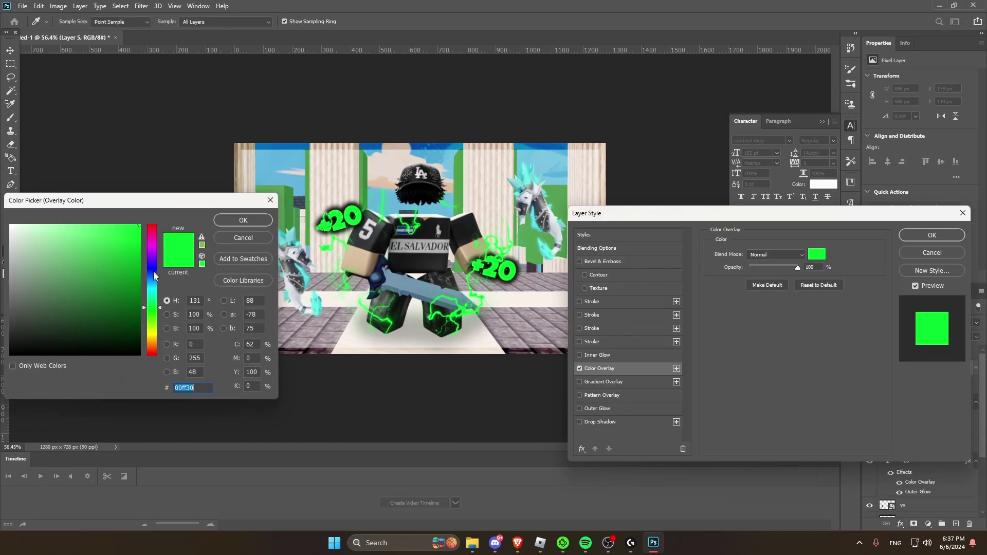
drag(153, 275, 154, 293)
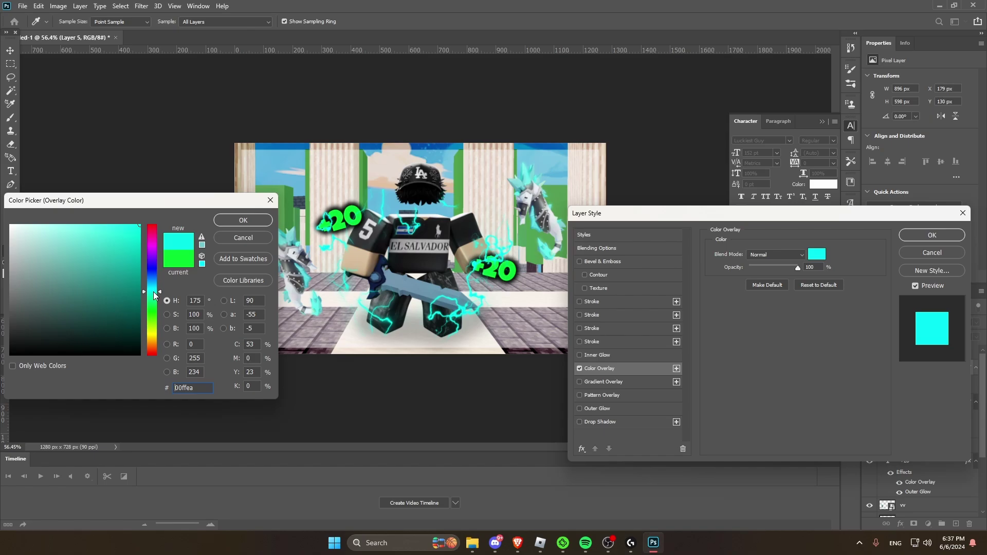
click(254, 224)
click(932, 235)
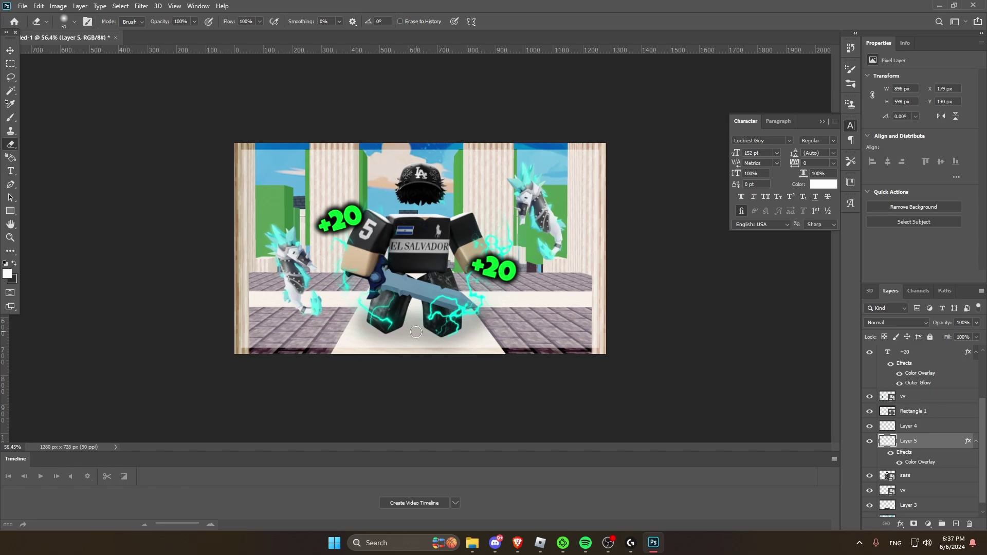
Step: Stamp a lightning strike with the 6 - SparkleStock.com brush and move it onto the sword
alt+scroll(416, 331, up, 1)
alt+scroll(549, 337, up, 4)
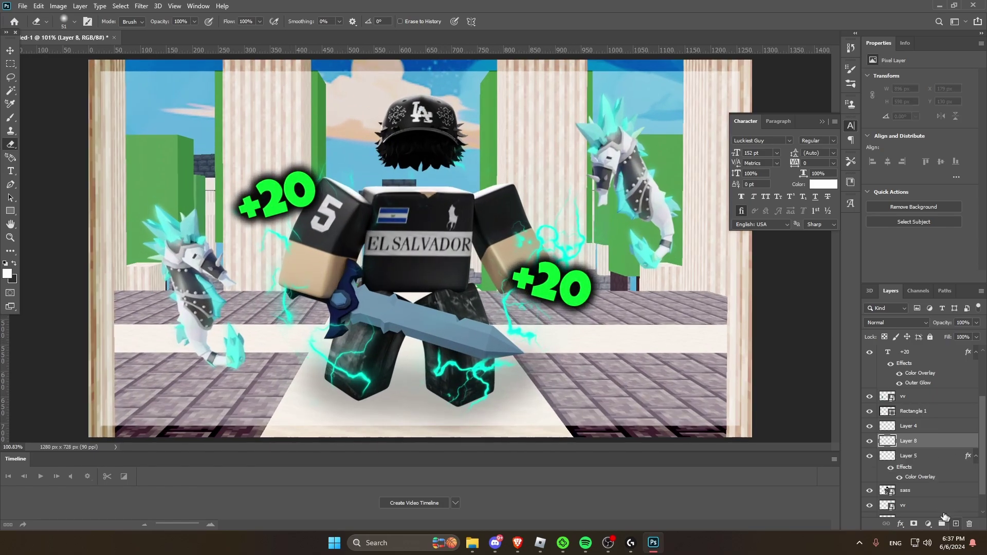
click(10, 117)
click(74, 22)
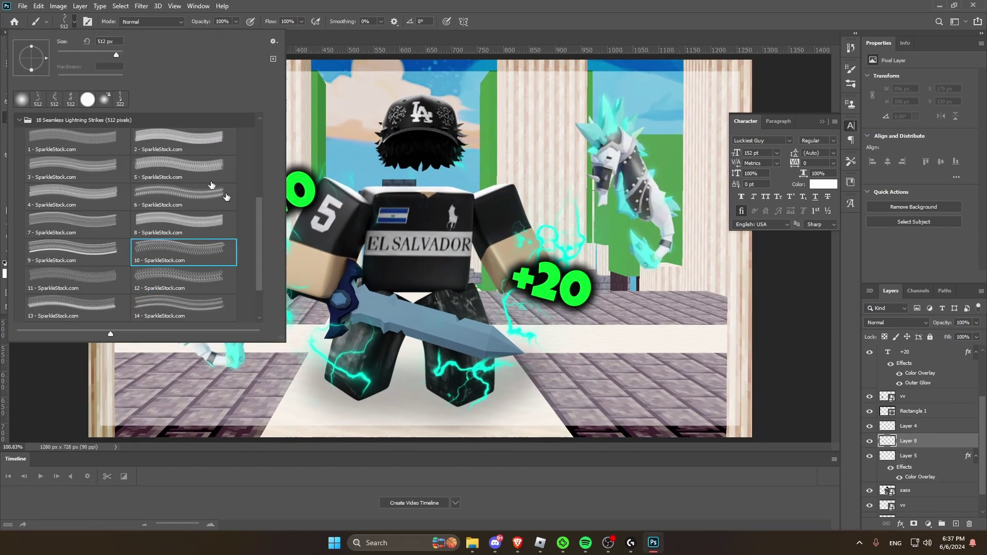
click(163, 198)
click(571, 337)
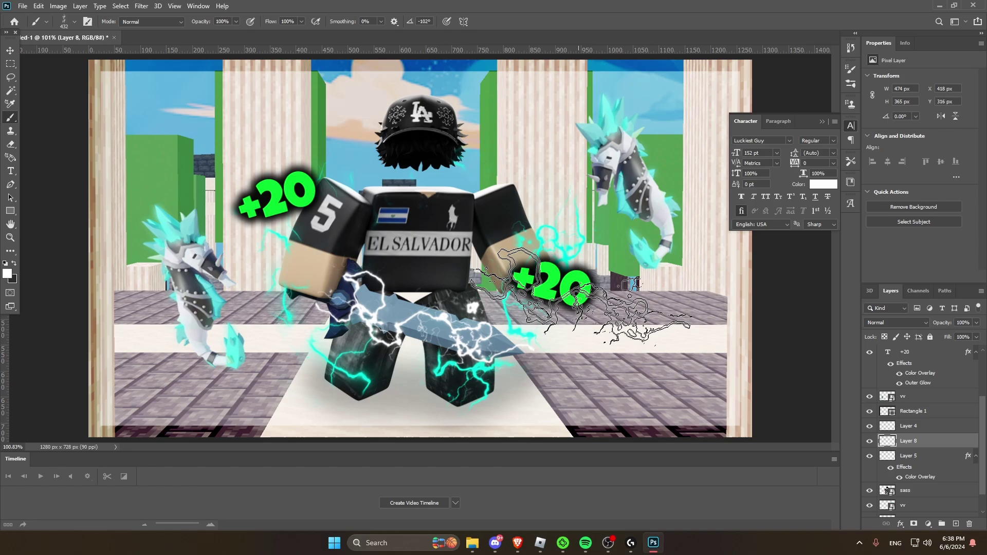
key(v)
drag(570, 336, 426, 314)
click(10, 64)
Step: Erase the stray lightning and zoom out to the whole thumbnail
click(11, 144)
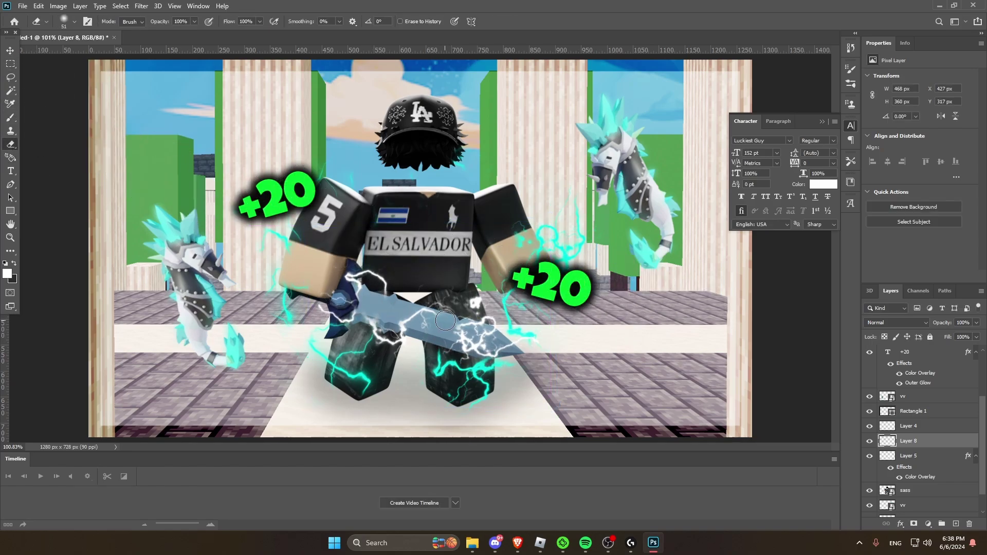
alt+scroll(595, 273, down, 5)
key(m)
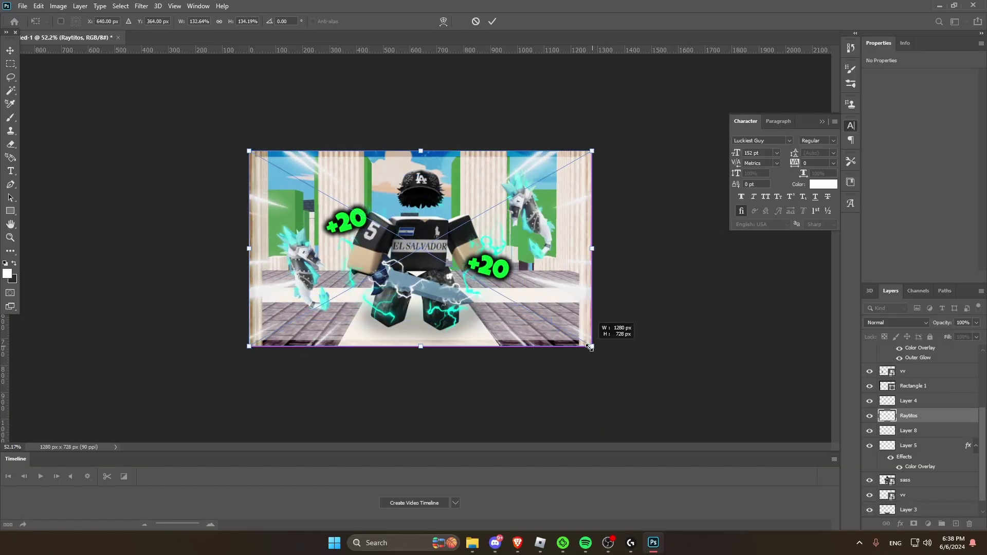
Step: Commit the light rays' transform and move them down just above the background screenshot
key(Return)
key(ctrl+bracketleft)
key(ctrl+bracketleft)
key(ctrl+bracketleft)
key(ctrl+bracketleft)
key(ctrl+bracketleft)
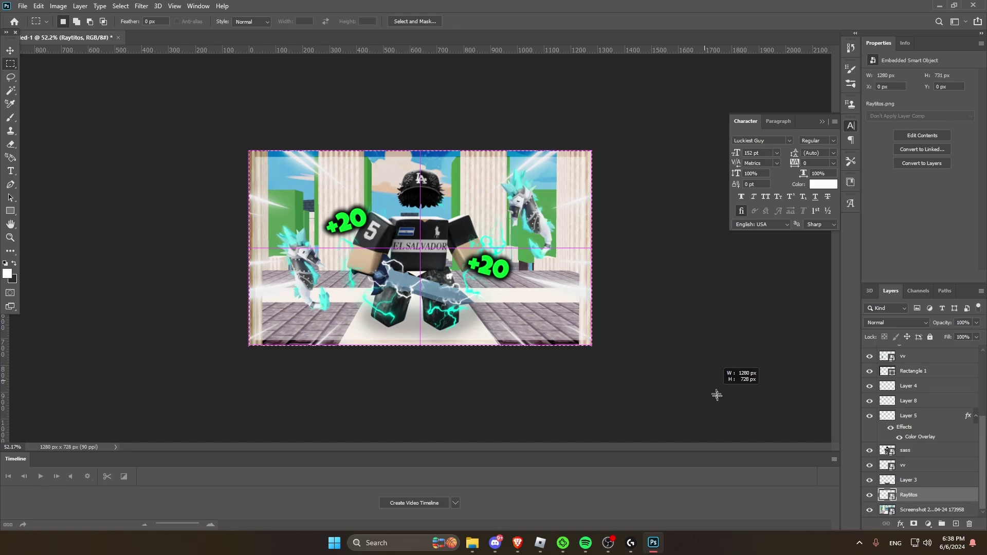
scroll(913, 359, up, 3)
click(909, 352)
Step: Draw a full-canvas rectangle with a 34.32 px stroke
scroll(913, 390, up, 1)
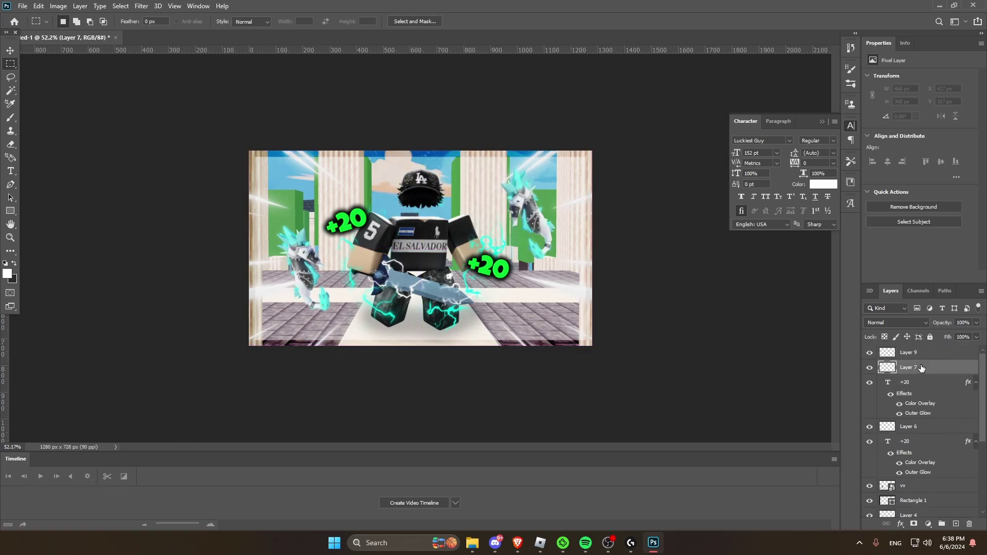
key(ctrl+plus)
key(ctrl+plus)
right_click(10, 210)
click(51, 210)
drag(122, 83, 719, 418)
drag(940, 127, 959, 123)
Step: Rasterize the rectangle frame, fill it white, and set its blending to Overlay
click(11, 251)
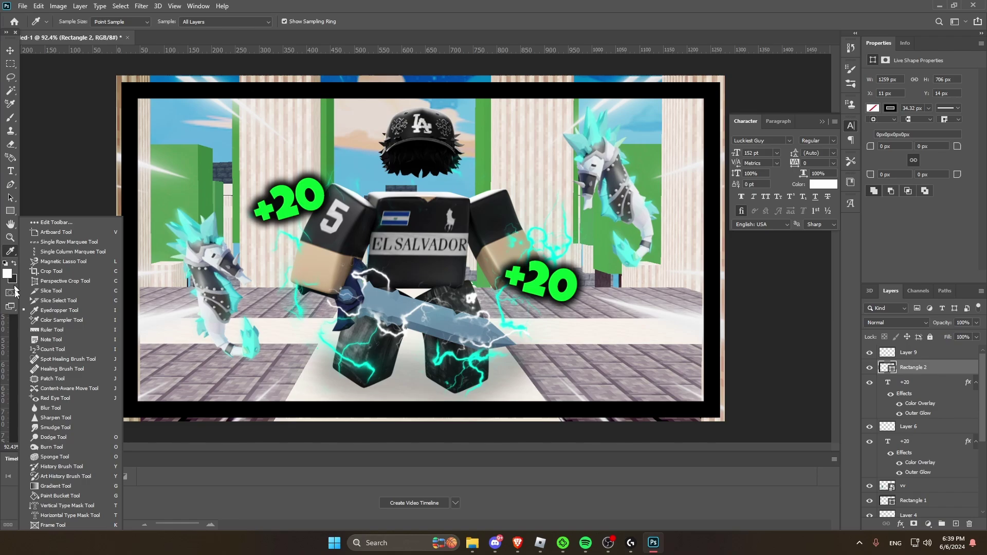
click(118, 232)
click(442, 209)
click(452, 201)
key(ctrl+minus)
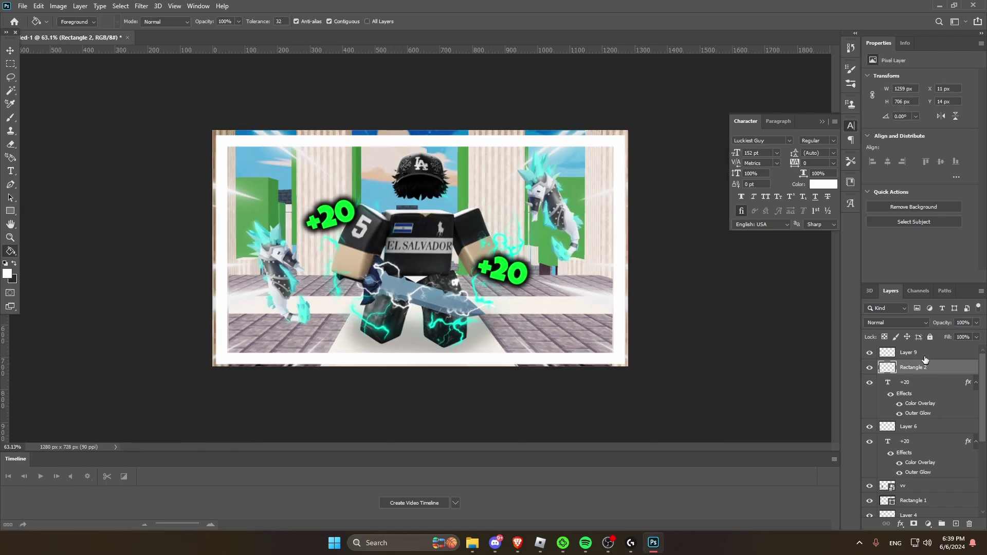
click(897, 322)
click(884, 377)
Step: Move Rectangle 2 below Rectangle 1 and lower its opacity to 39%
key(m)
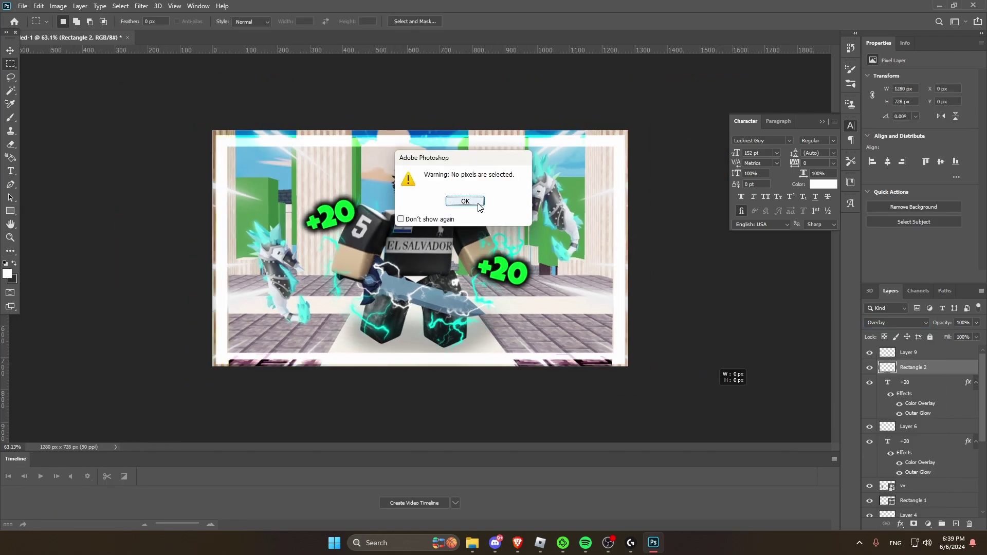
key(Return)
key(ctrl+minus)
drag(913, 373, 907, 454)
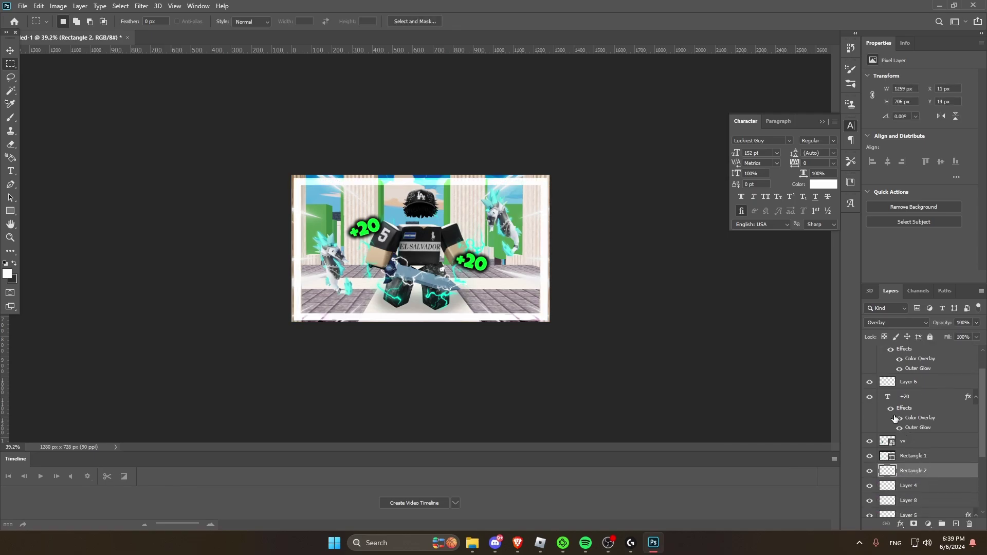
double_click(951, 471)
drag(806, 263, 779, 266)
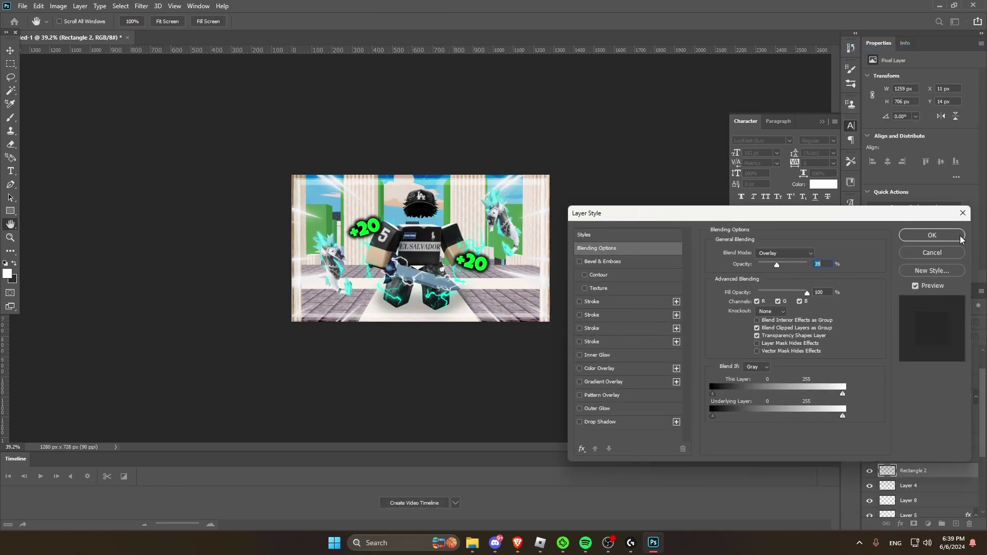
click(931, 235)
Step: Select the vv pet layer in the Layers panel
key(m)
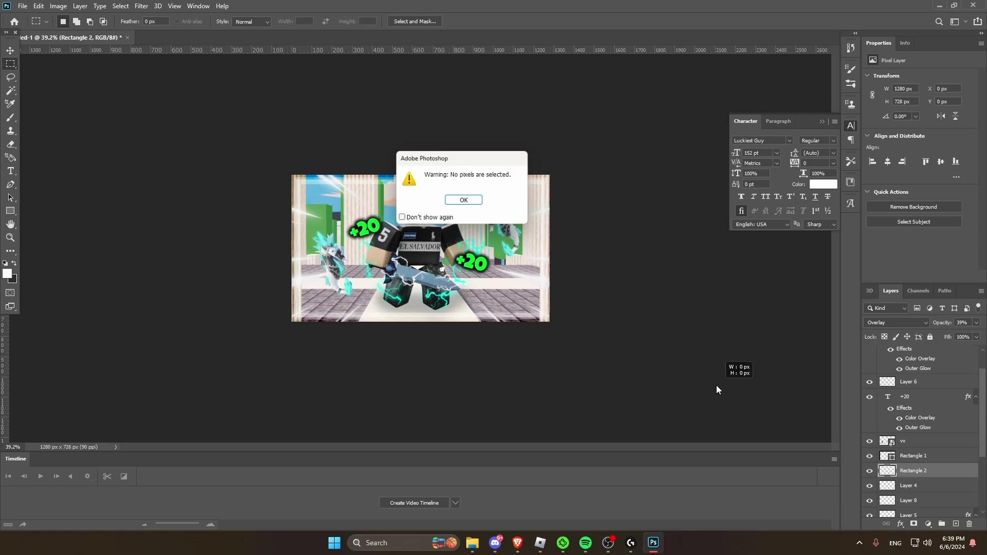
key(ctrl+minus)
key(ctrl+minus)
key(ctrl+minus)
key(ctrl+plus)
key(ctrl+plus)
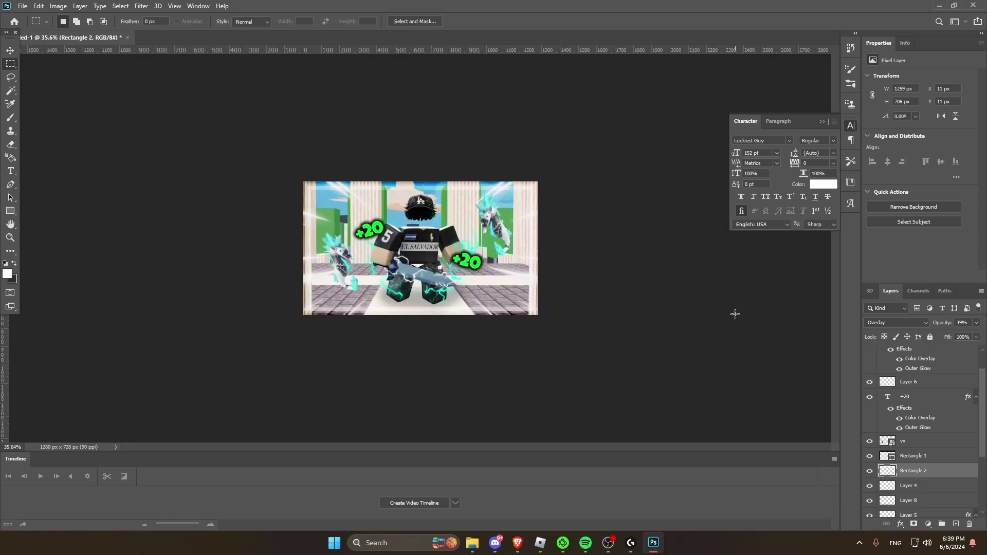
scroll(920, 437, down, 1)
click(914, 411)
Step: Give the vv pet layer a white Outer Glow with a smaller size
double_click(906, 519)
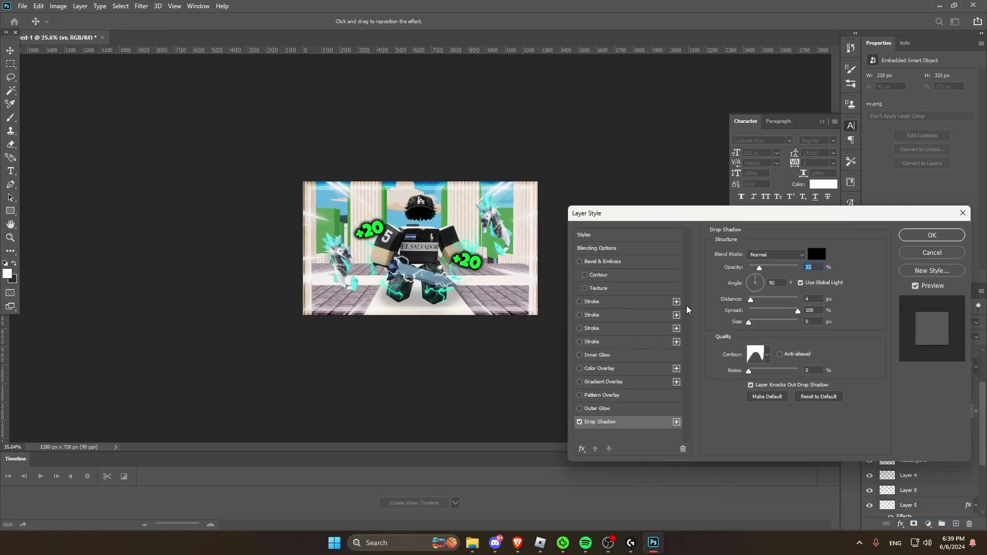
click(579, 408)
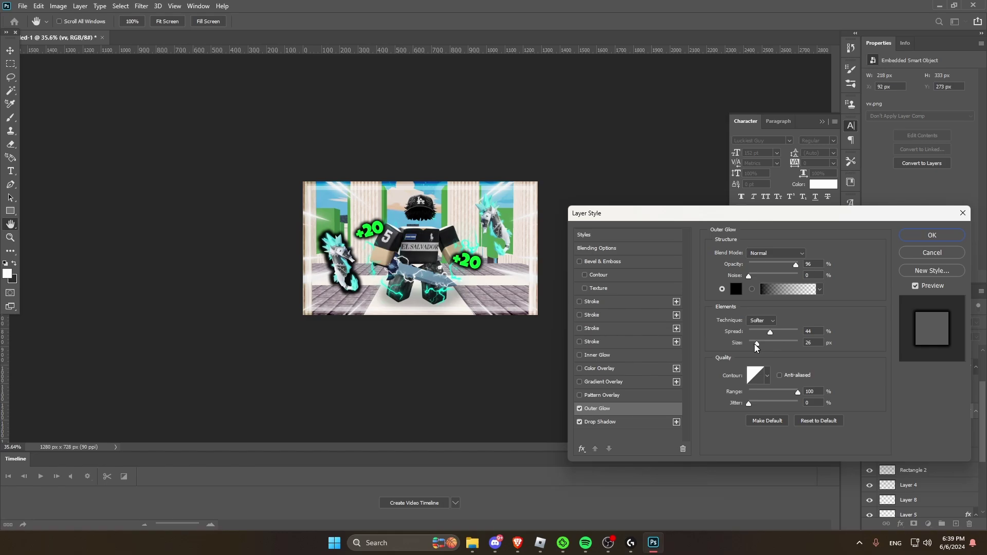
drag(764, 341, 754, 341)
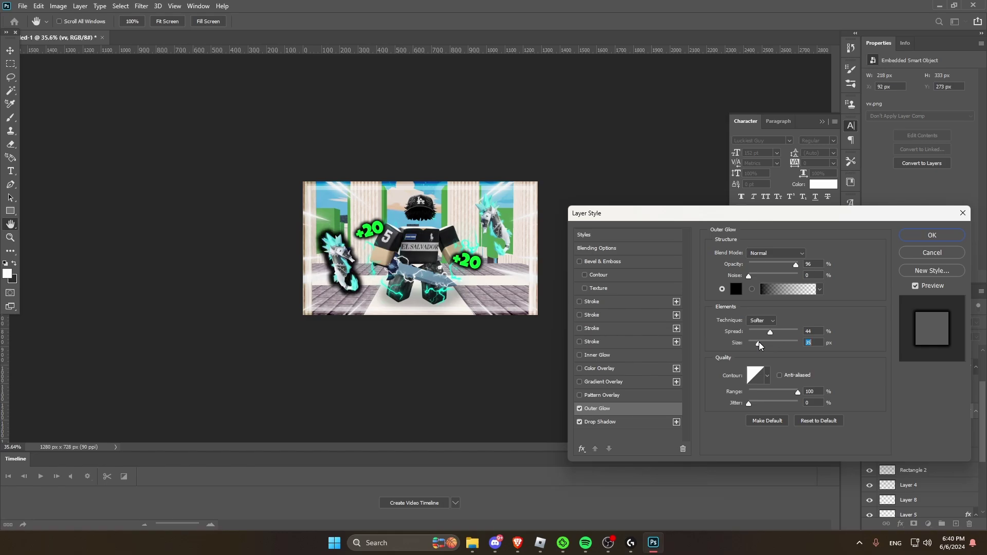
drag(796, 265, 844, 261)
click(736, 289)
click(15, 222)
click(242, 221)
click(931, 235)
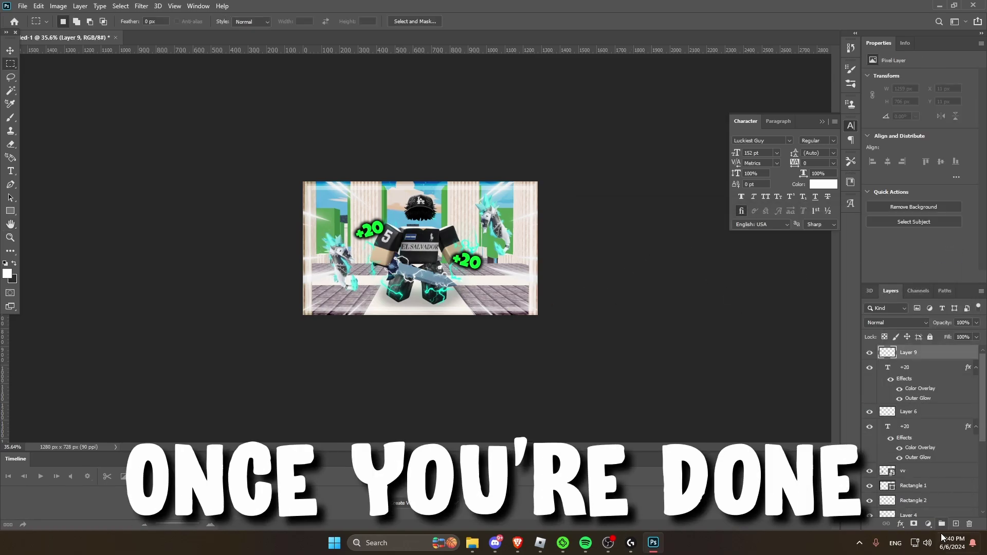
Step: Add a Vibrance adjustment layer with vibrance +100 and saturation +4
click(928, 523)
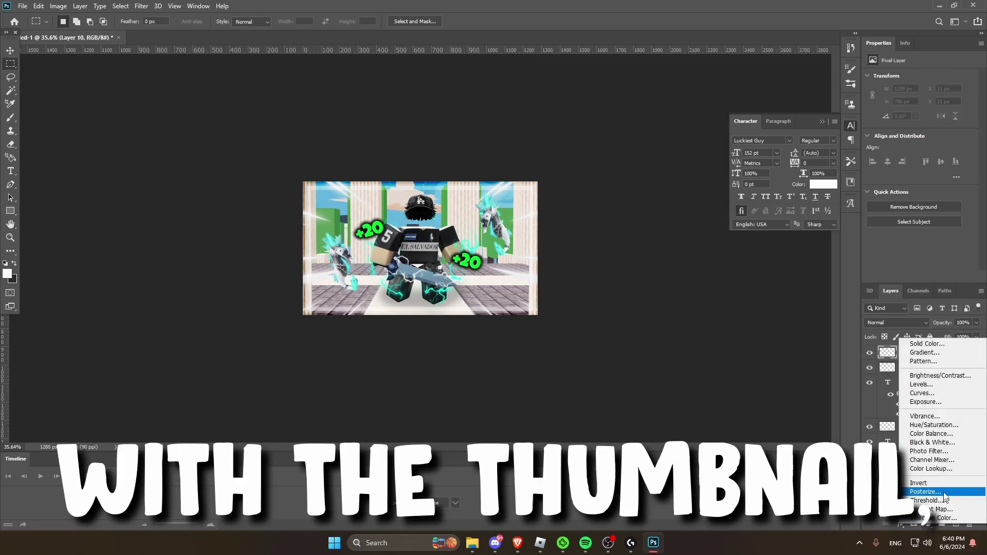
click(905, 419)
drag(920, 88, 971, 87)
click(921, 108)
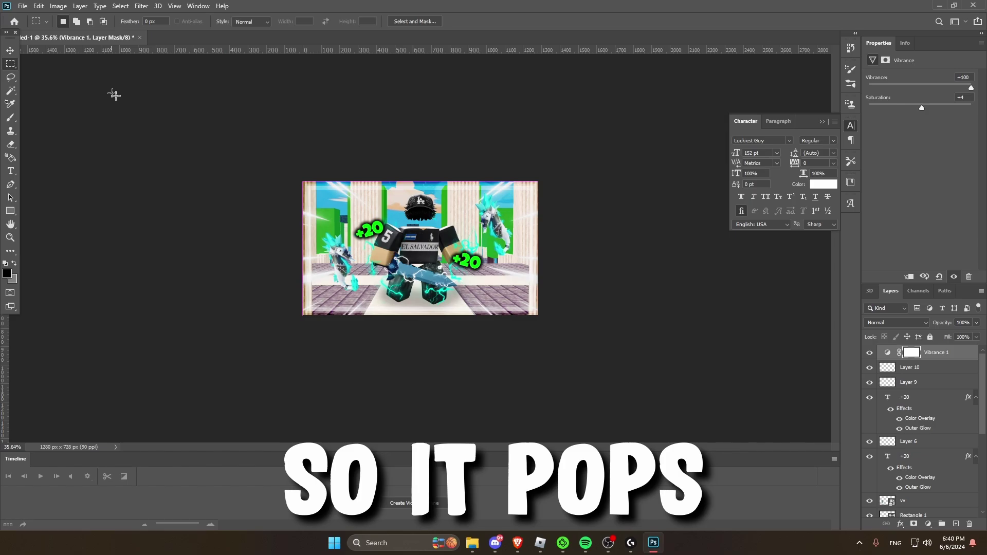
alt+scroll(545, 151, up, 5)
alt+scroll(545, 152, down, 4)
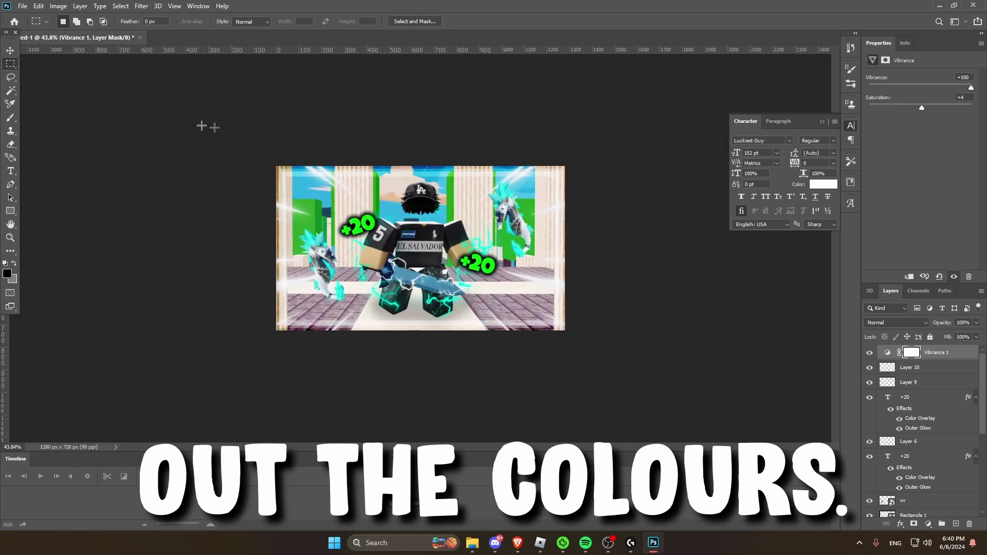
alt+scroll(385, 132, up, 1)
click(23, 6)
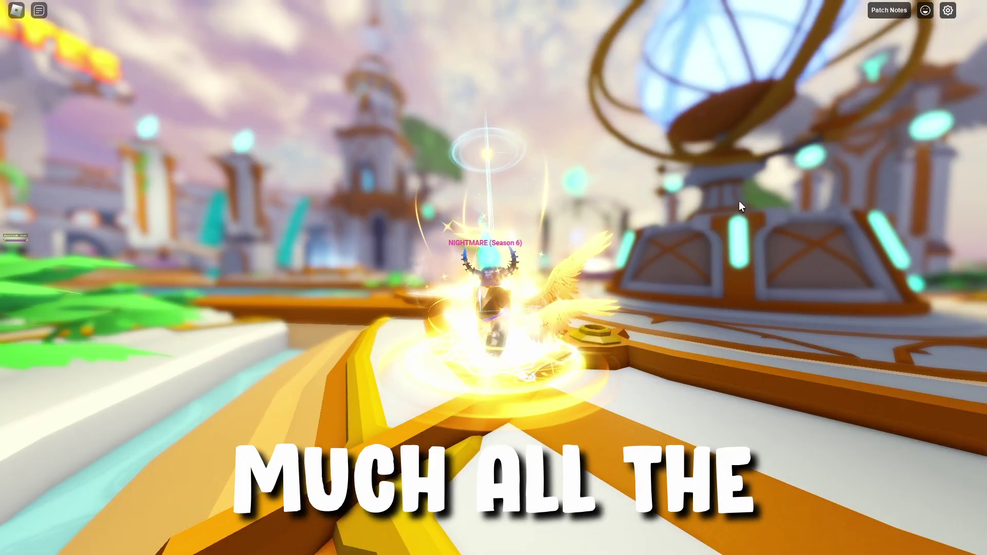